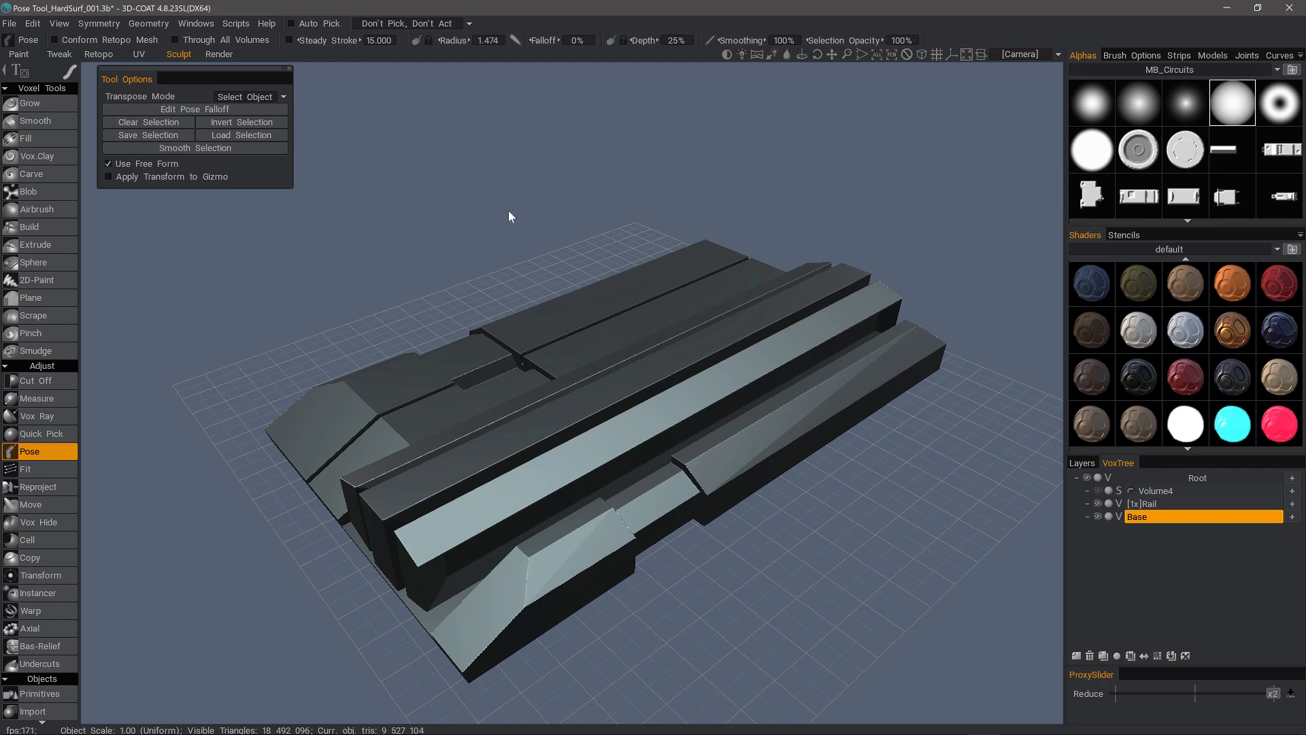
pyautogui.click(200, 23)
pyautogui.moveTo(204, 45)
pyautogui.click(150, 21)
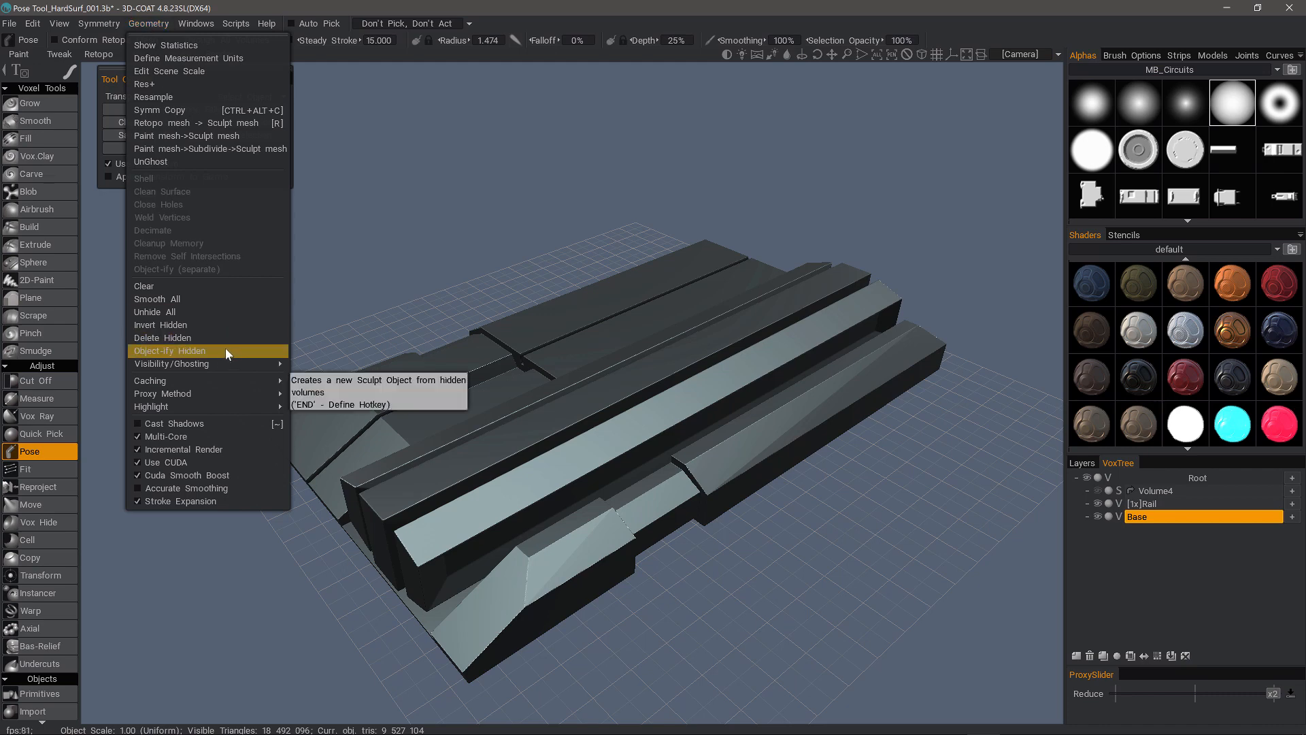
pyautogui.moveTo(206, 394)
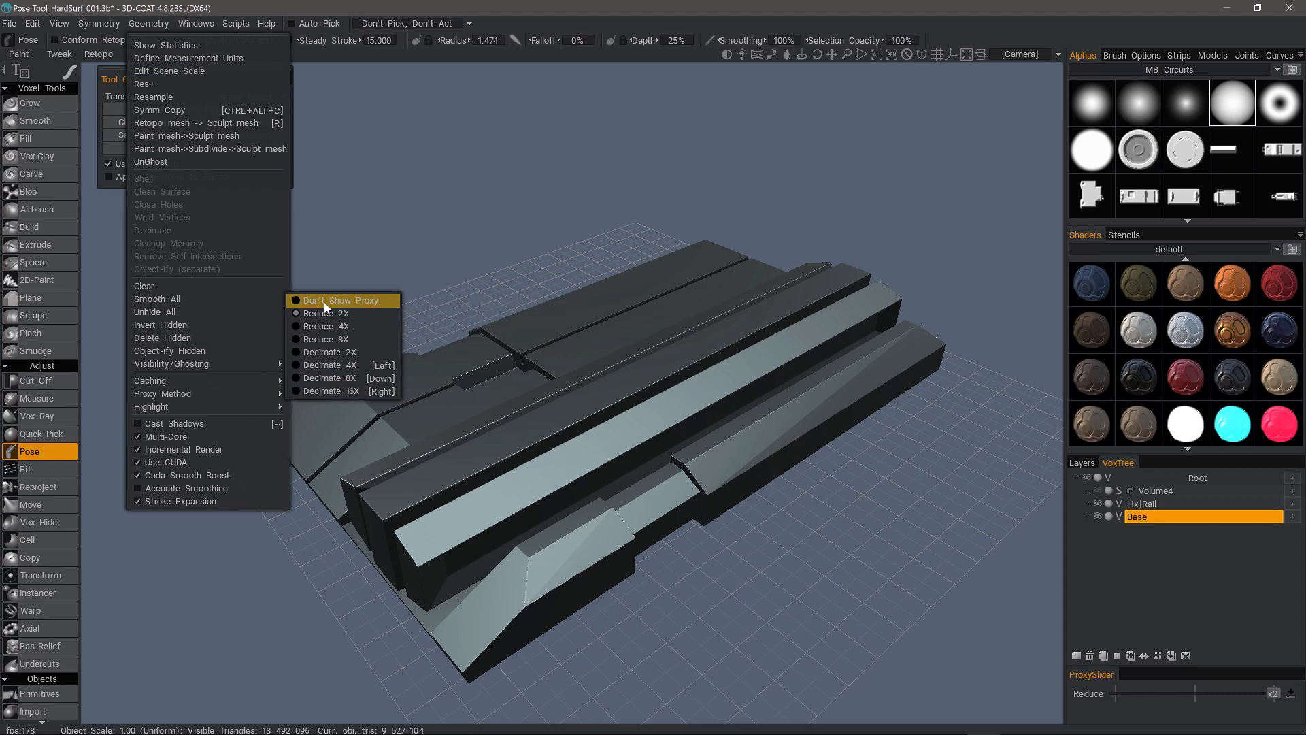
pyautogui.click(322, 353)
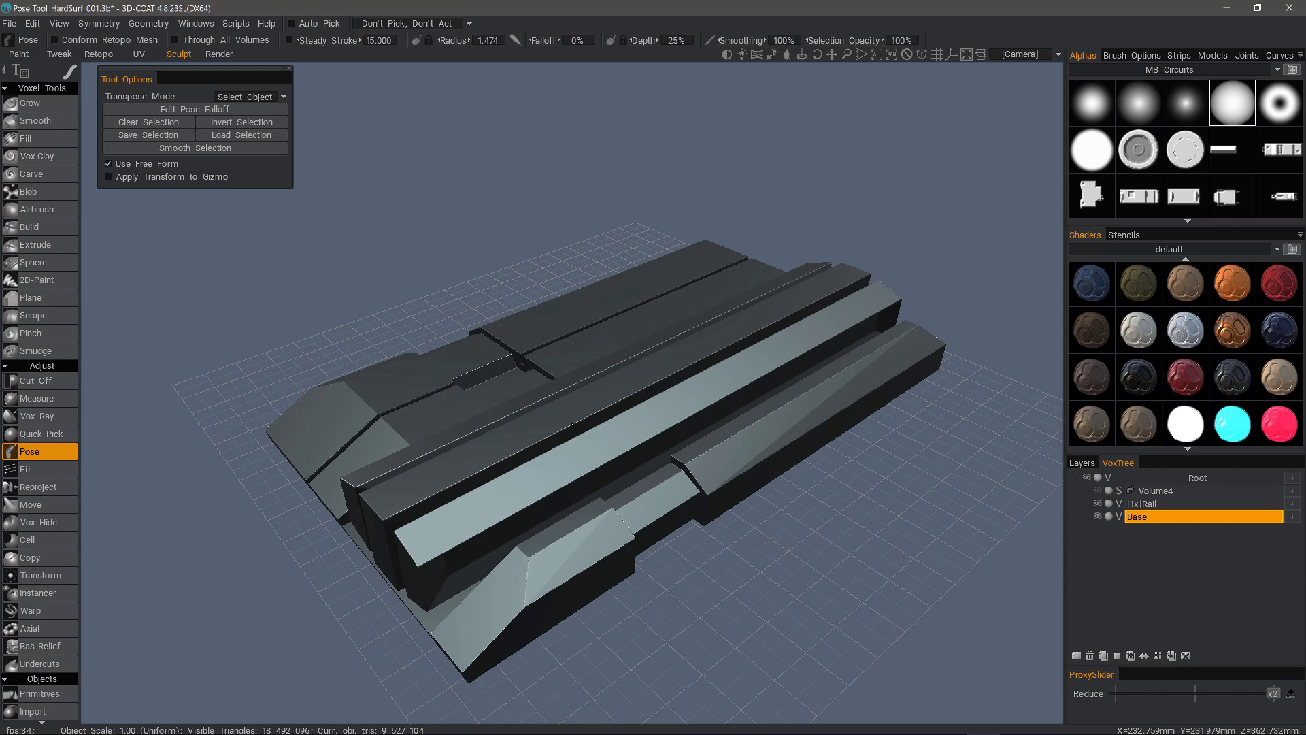
pyautogui.scroll(-4, 1133, 127)
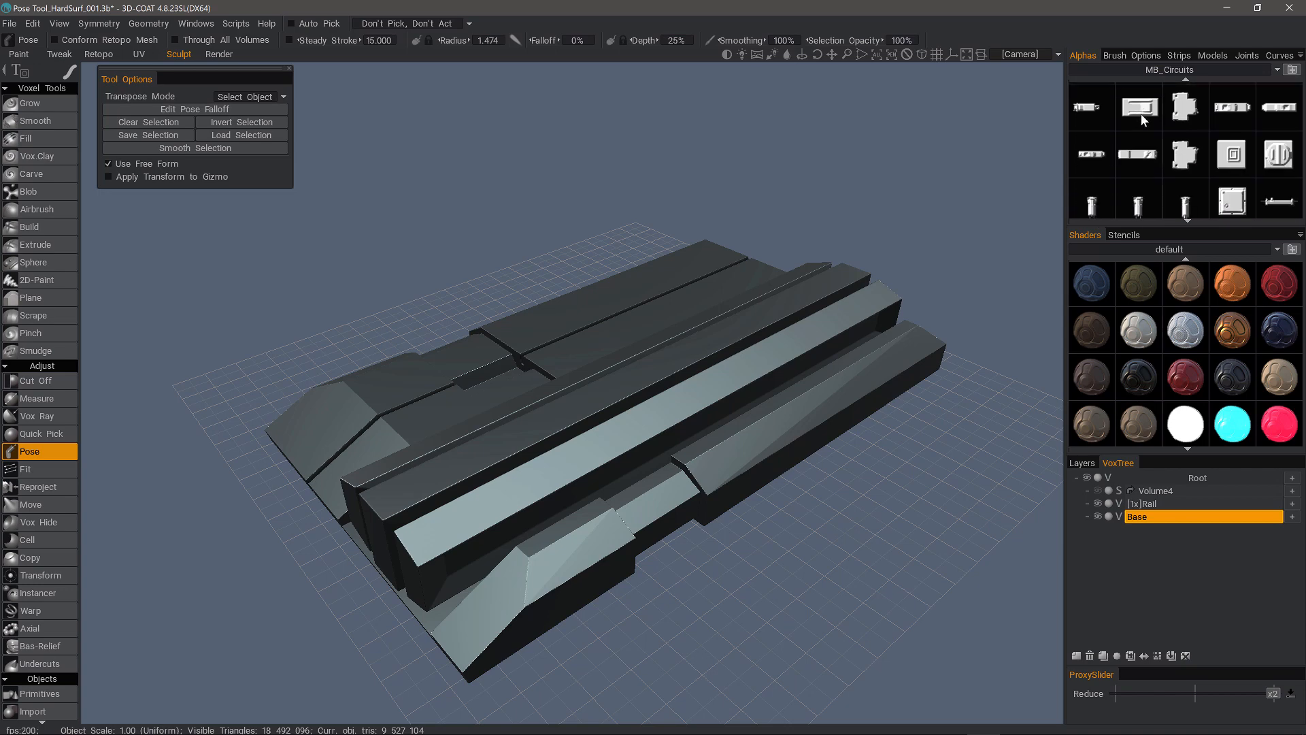
pyautogui.scroll(-3, 1133, 127)
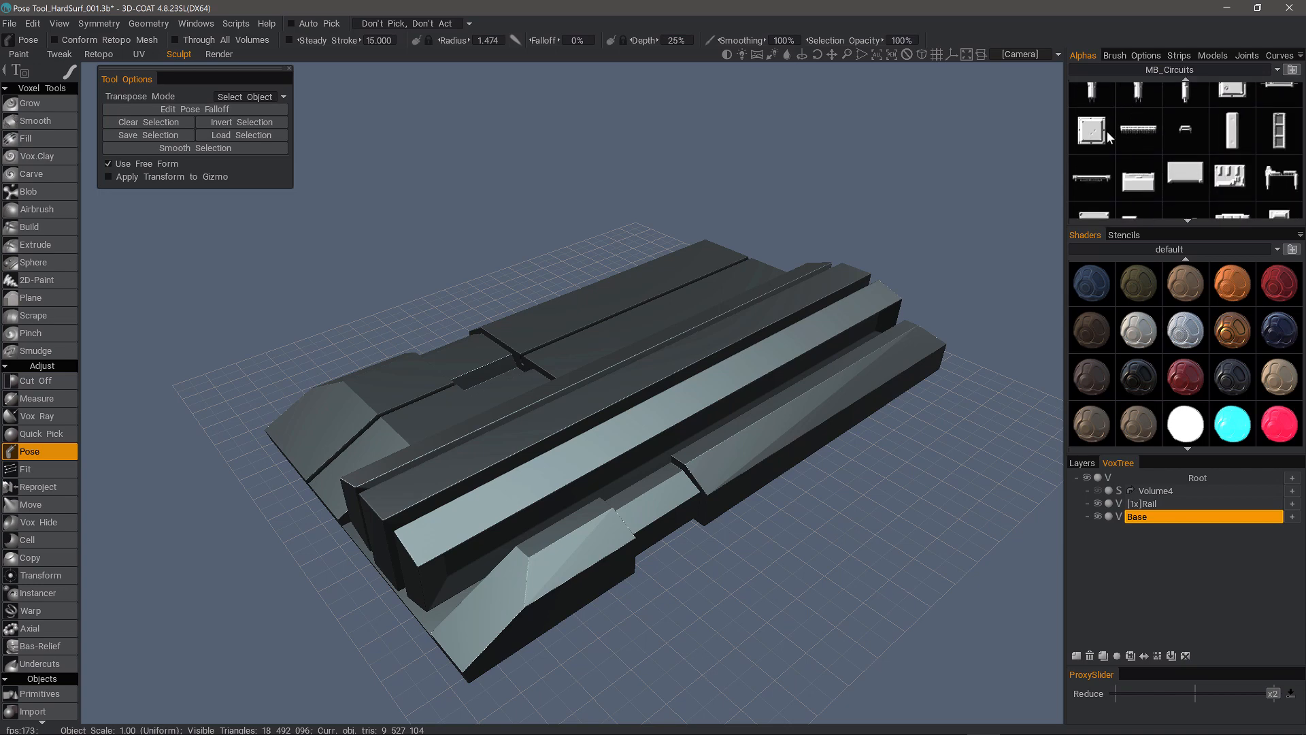
pyautogui.scroll(-4, 1141, 115)
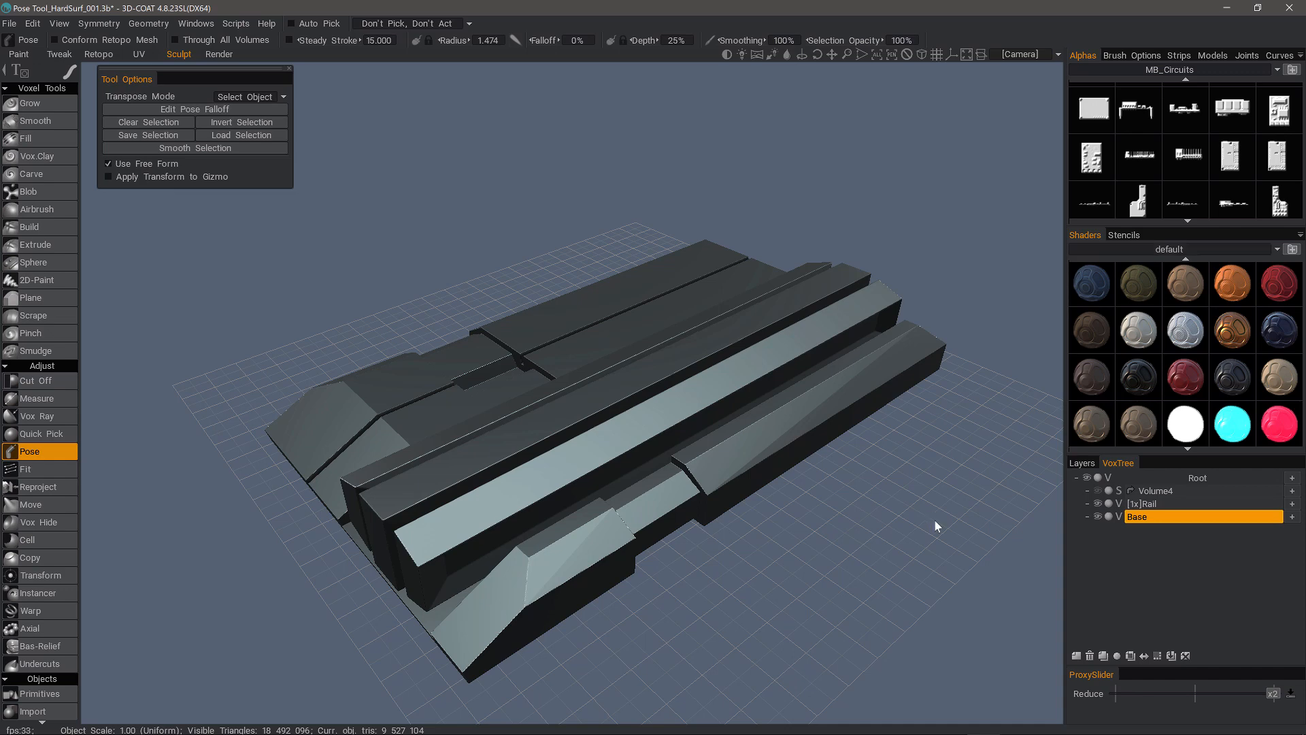
# Step: Switch the proxy method to Decimate and cache the Base volume as a 2x decimated proxy
pyautogui.click(1084, 693)
pyautogui.moveTo(1271, 695); pyautogui.dragTo(1241, 691)
pyautogui.moveTo(1187, 694); pyautogui.dragTo(1214, 696)
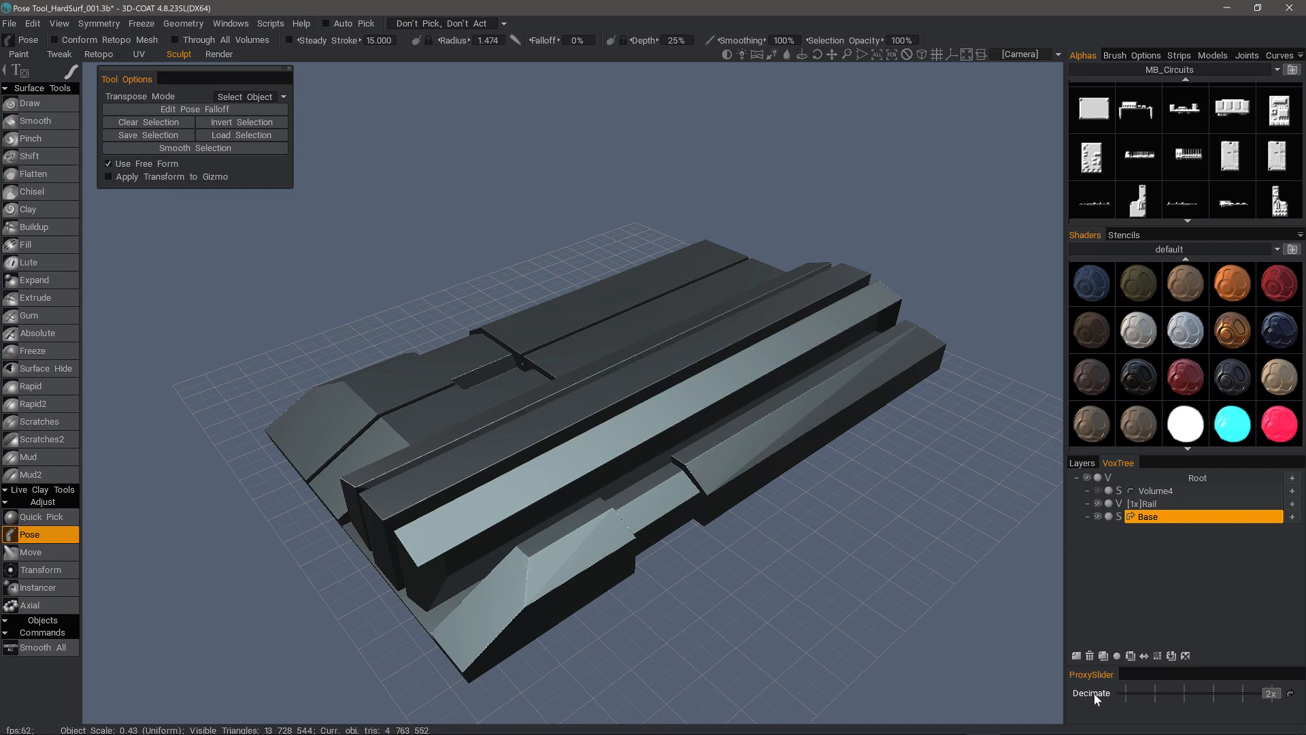
# Step: Cache the Rail volume as a proxy using the Reduce method at x4
pyautogui.click(1168, 504)
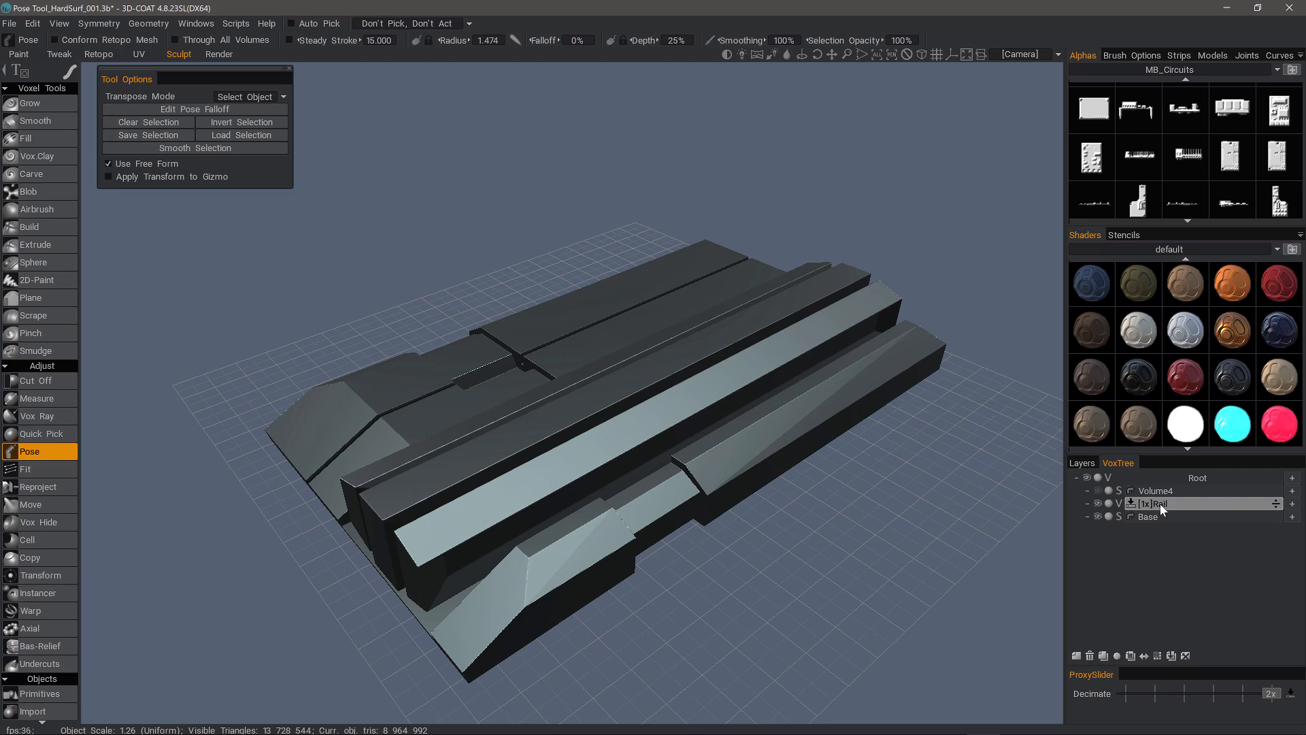
pyautogui.click(1089, 693)
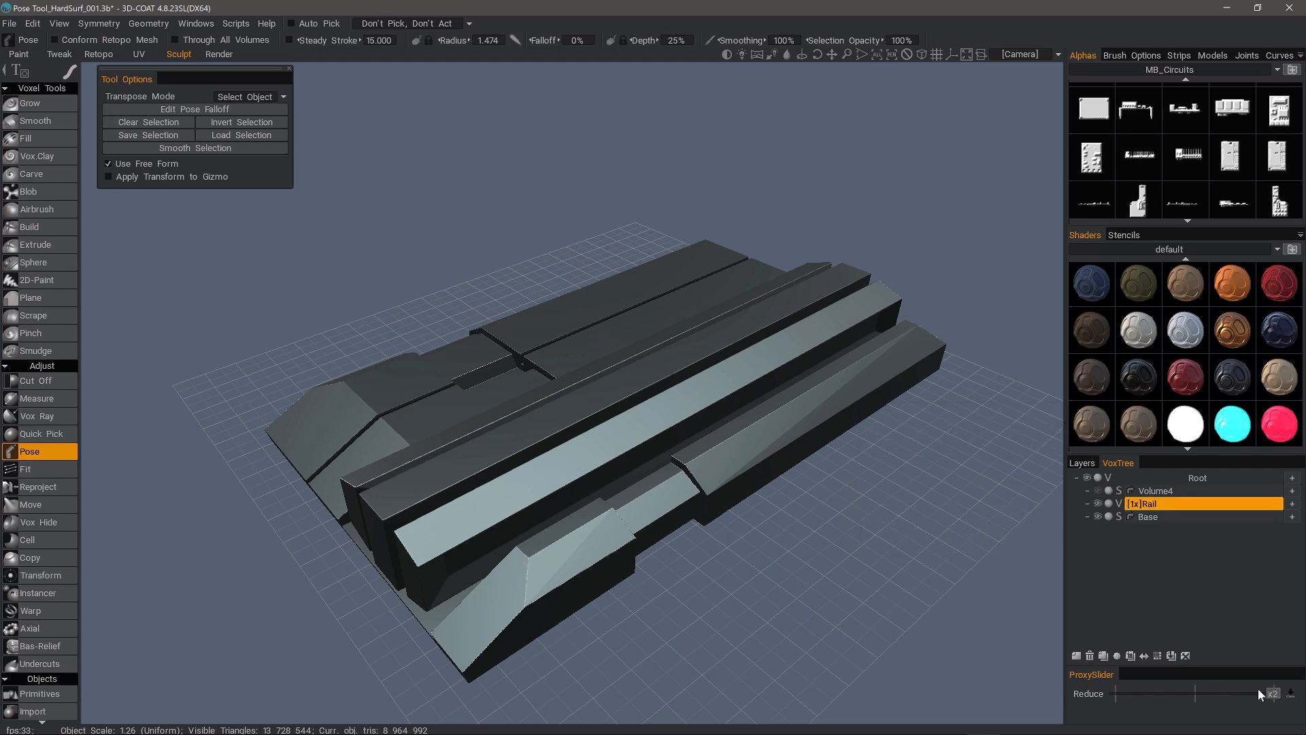
pyautogui.moveTo(1260, 693); pyautogui.dragTo(1192, 693)
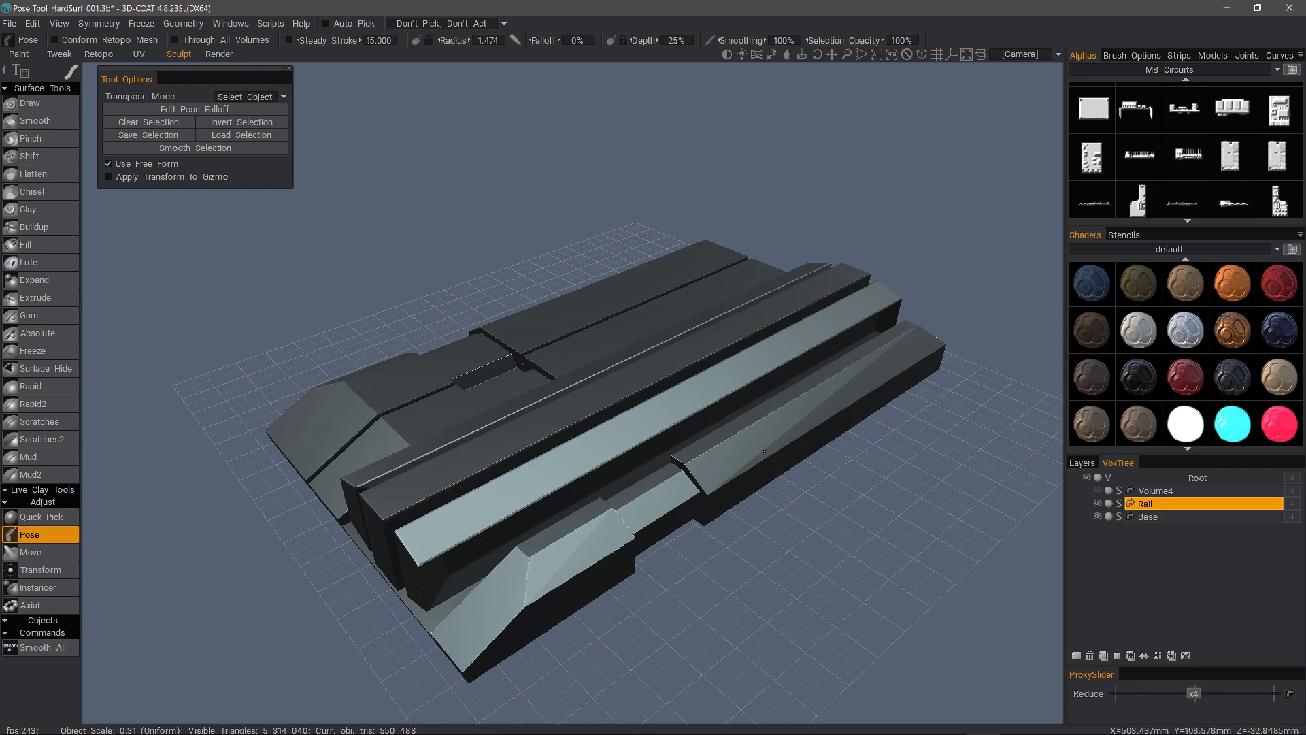
# Step: Display the proxy meshes as wireframe and apply the flat cyan shader to the Rail volume
pyautogui.moveTo(741, 530); pyautogui.dragTo(701, 462)
pyautogui.scroll(2, 636, 492)
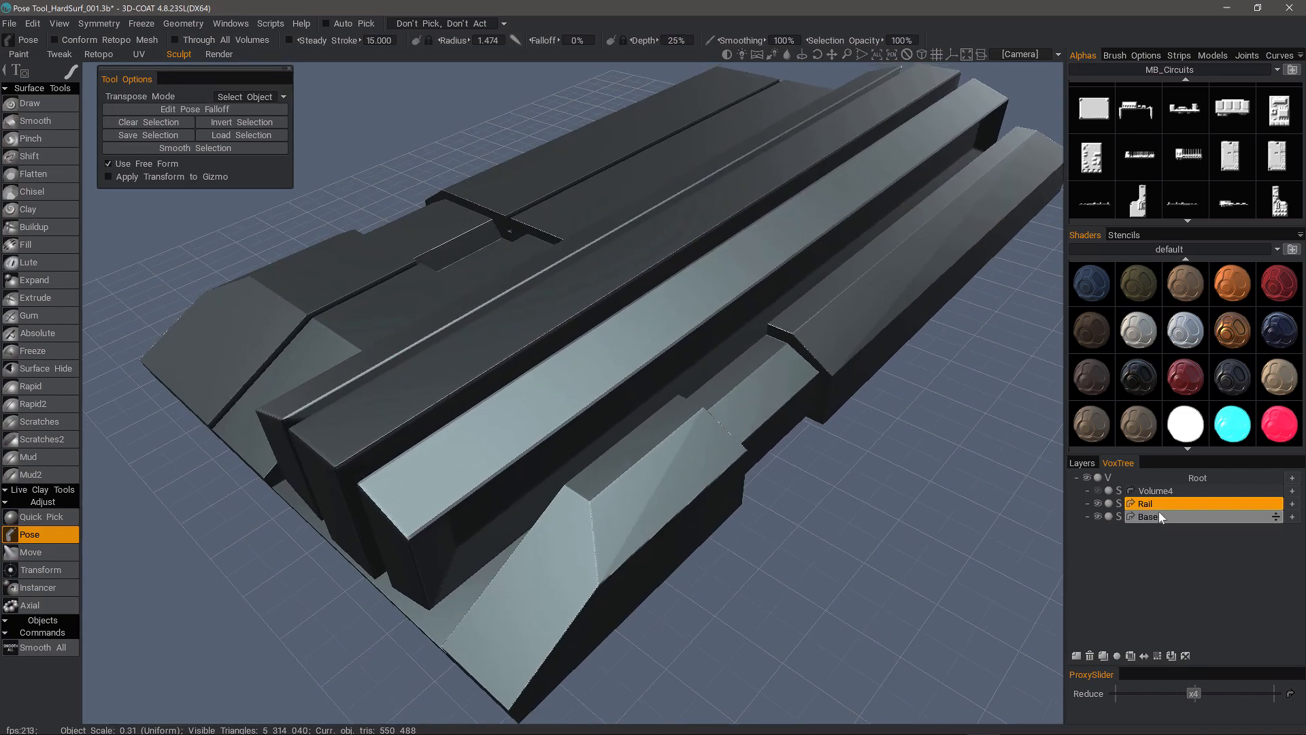
pyautogui.click(1143, 504)
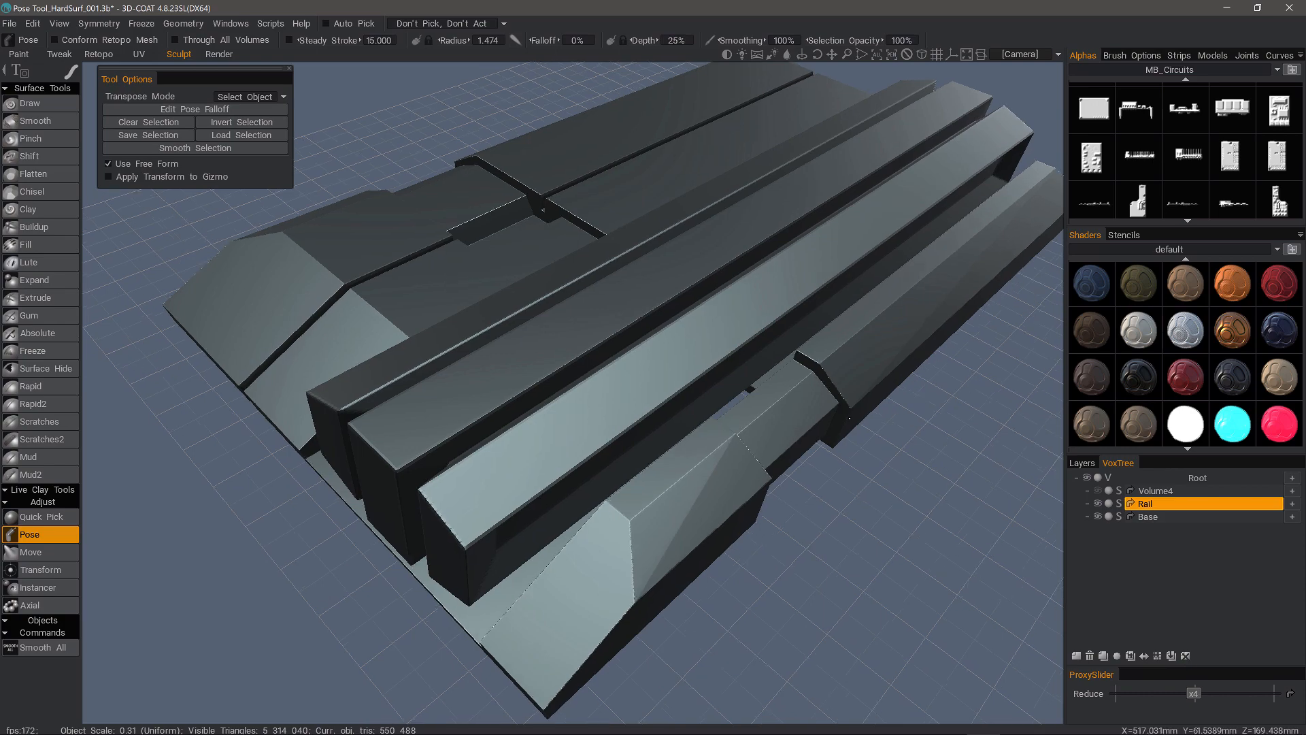
pyautogui.keyDown('alt'); pyautogui.moveTo(462, 387); pyautogui.dragTo(667, 454); pyautogui.keyUp('alt')
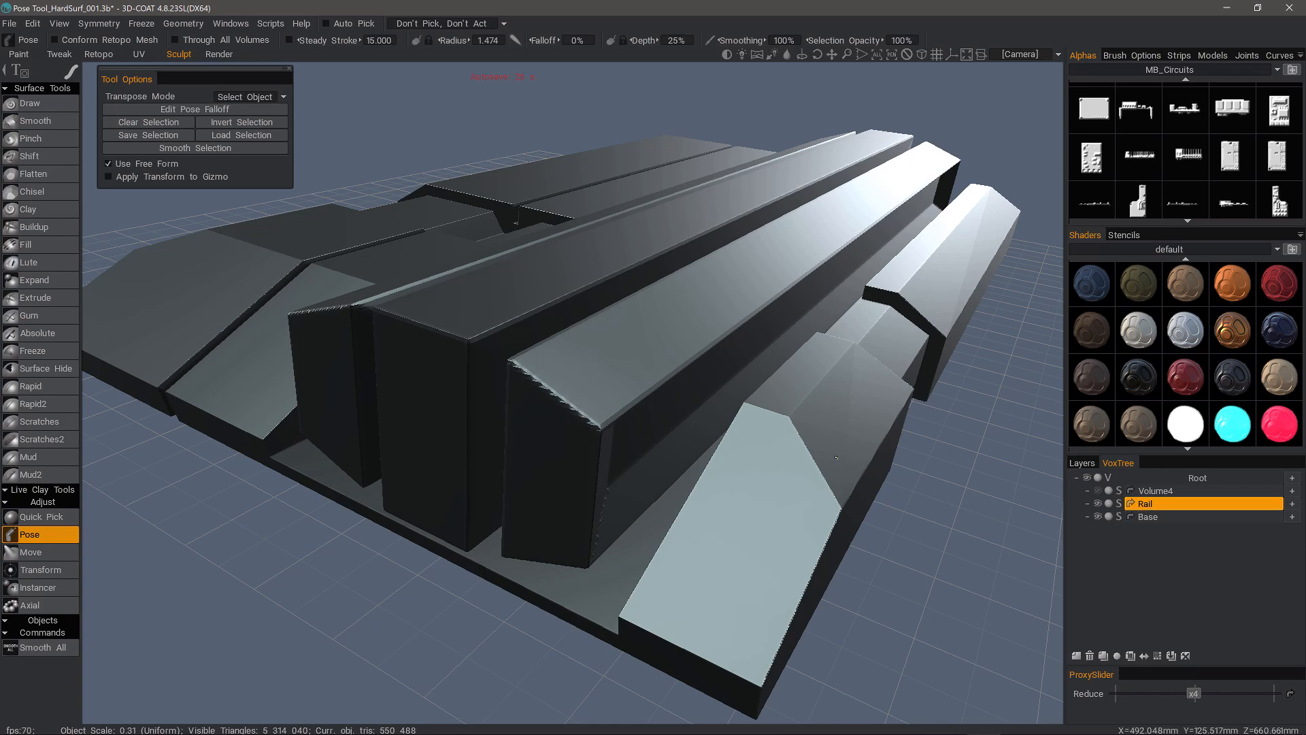
pyautogui.keyDown('alt'); pyautogui.moveTo(783, 413); pyautogui.dragTo(789, 452); pyautogui.keyUp('alt')
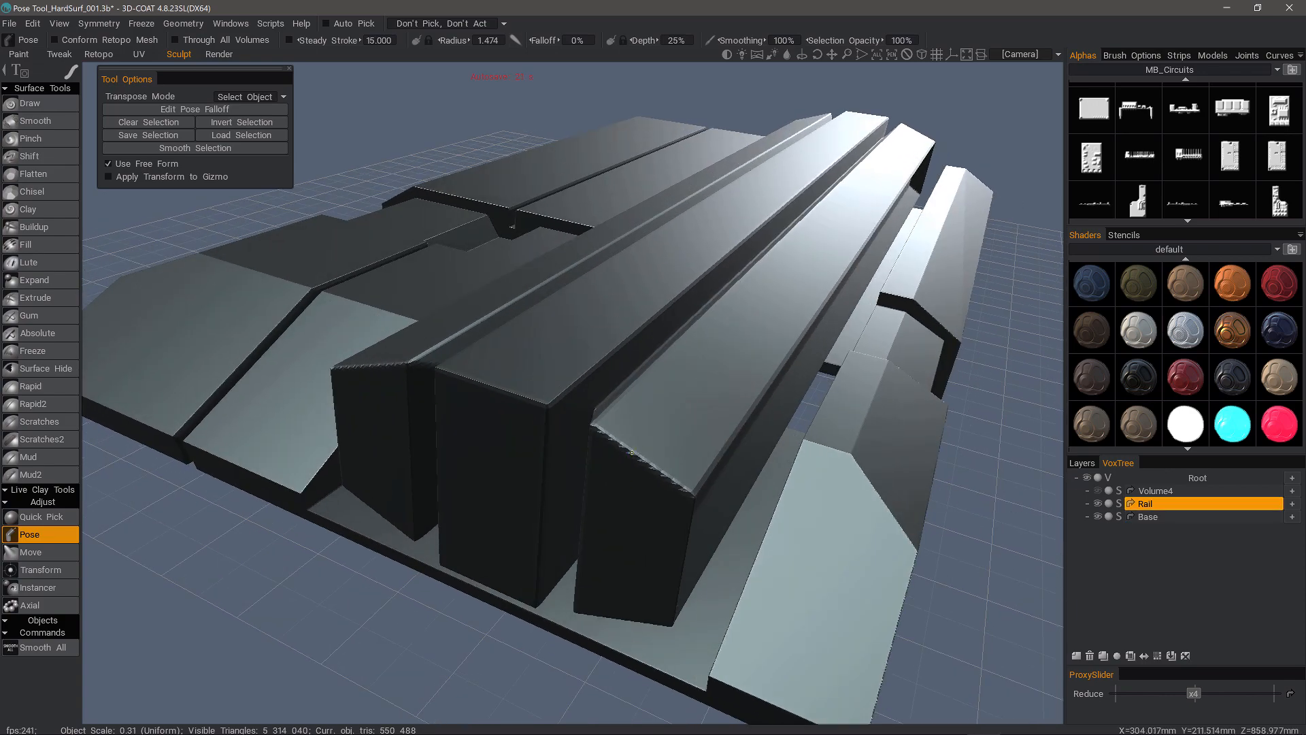
pyautogui.keyDown('alt'); pyautogui.moveTo(631, 452); pyautogui.dragTo(1157, 412); pyautogui.keyUp('alt')
pyautogui.click(519, 431)
pyautogui.click(1230, 427)
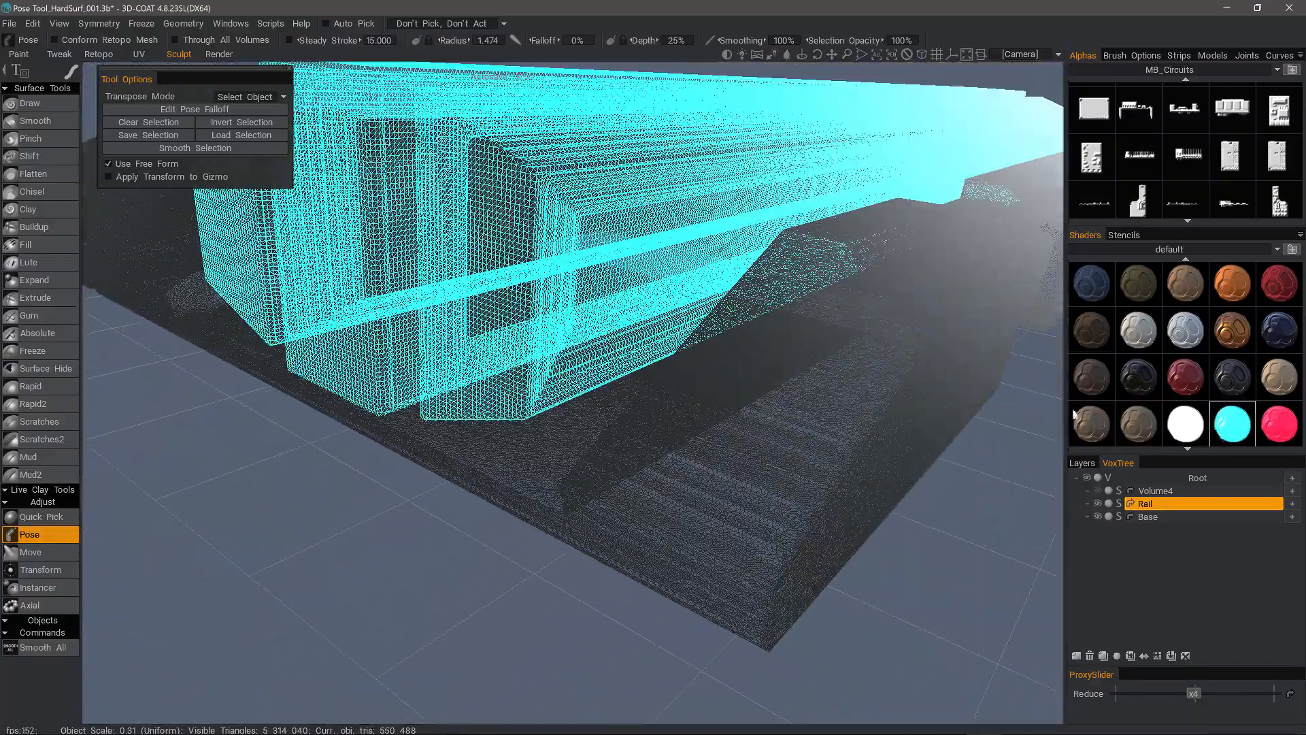
# Step: Apply the flat pink-red shader to the Base volume to contrast its wireframe with the rail
pyautogui.keyDown('alt'); pyautogui.moveTo(1007, 401); pyautogui.dragTo(871, 500); pyautogui.keyUp('alt')
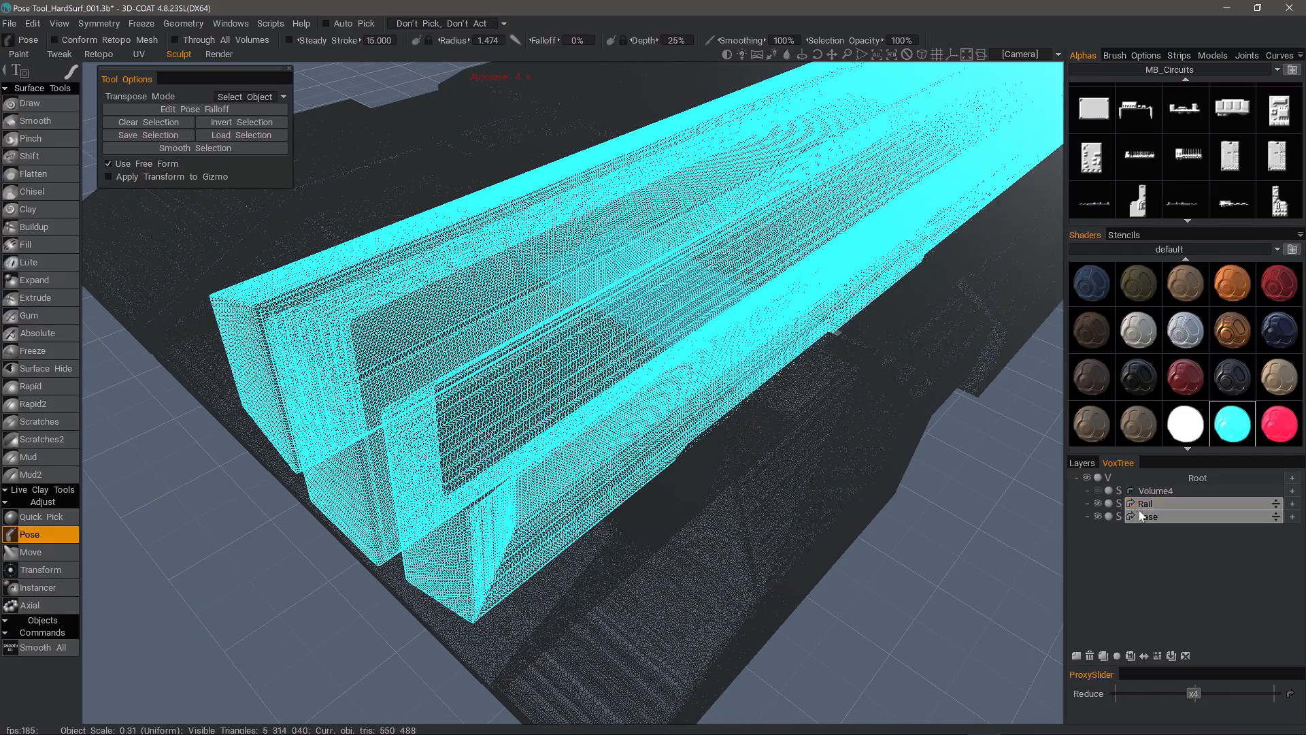
pyautogui.click(1140, 516)
pyautogui.click(1279, 423)
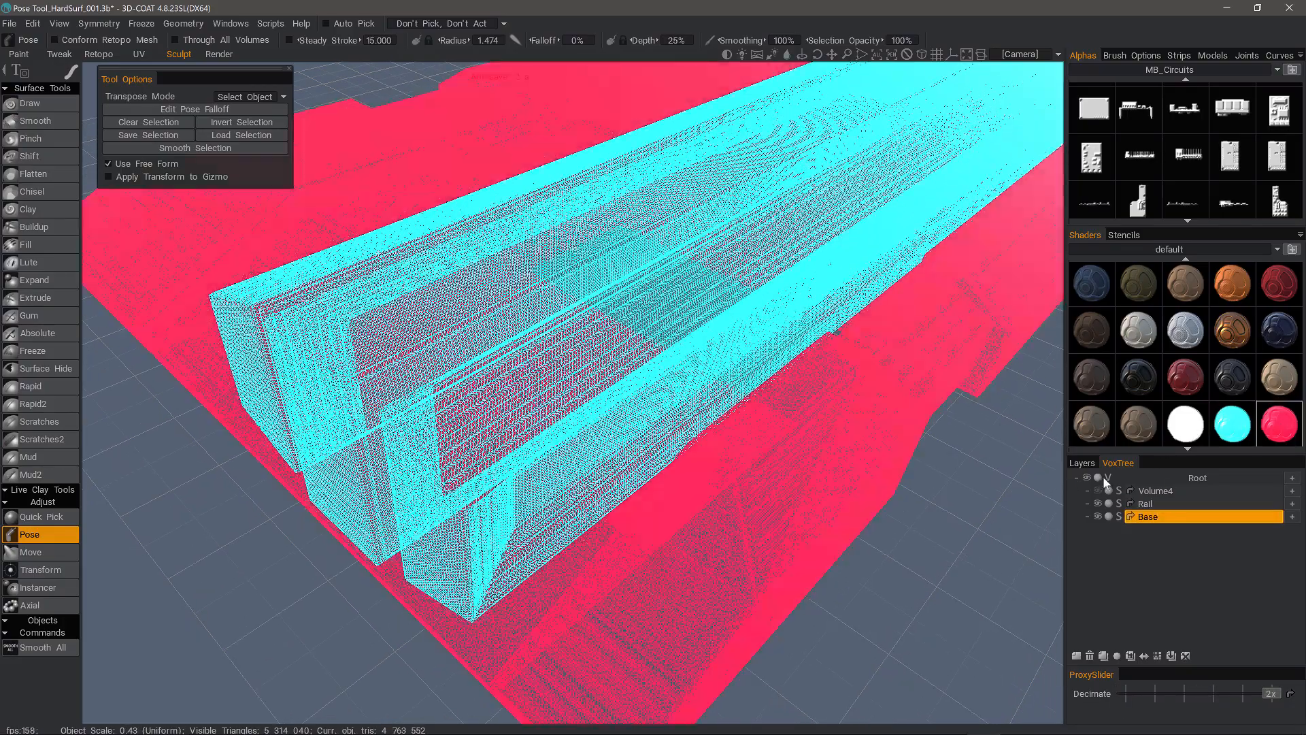
pyautogui.keyDown('alt'); pyautogui.moveTo(885, 517); pyautogui.dragTo(671, 409); pyautogui.keyUp('alt')
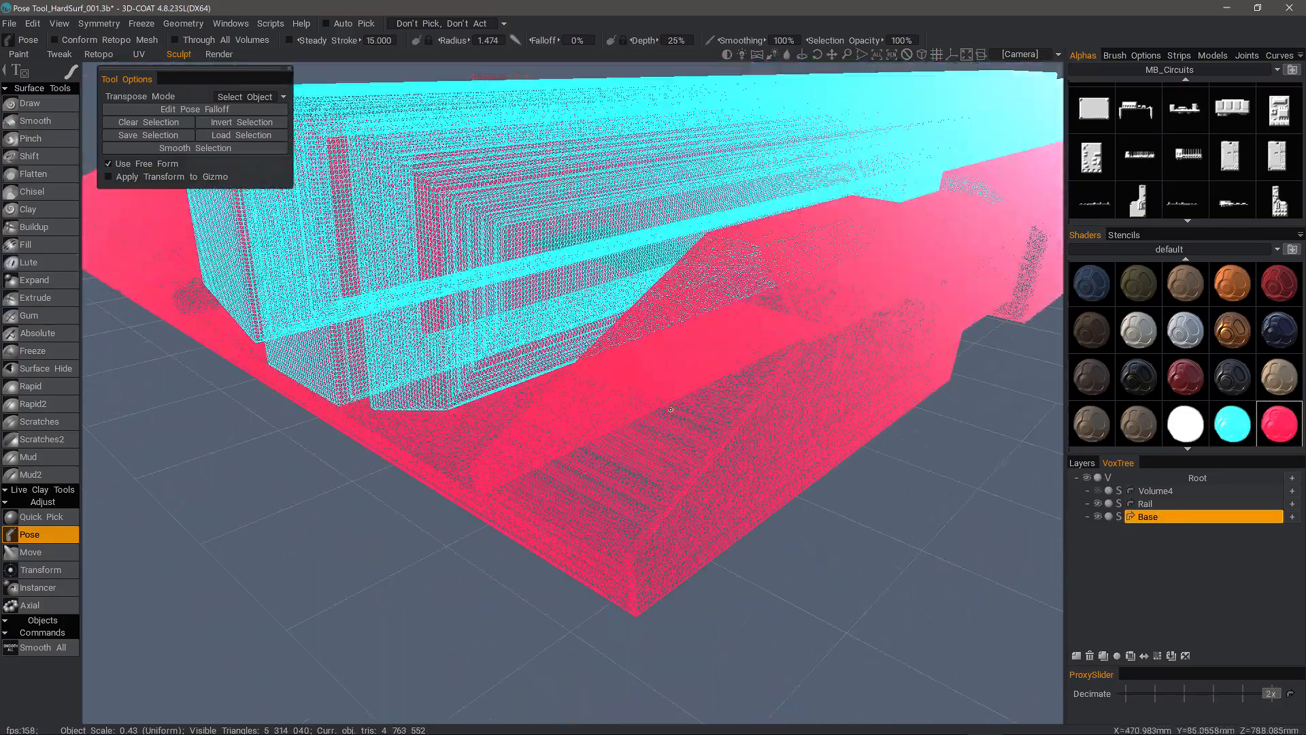
# Step: Change the Base volume to the flat cyan shader and examine its decimated wireframe close up around the front corner
pyautogui.click(1235, 427)
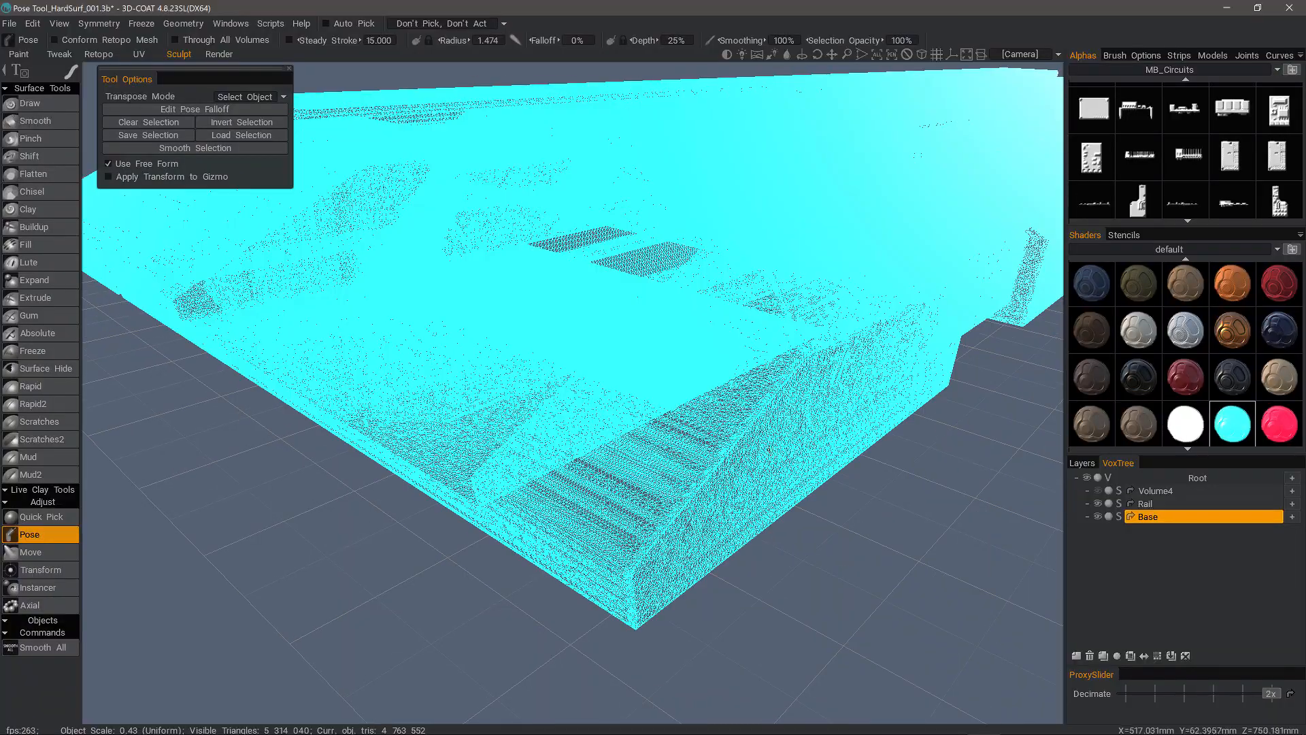
pyautogui.keyDown('alt'); pyautogui.moveTo(769, 449); pyautogui.dragTo(696, 487); pyautogui.keyUp('alt')
pyautogui.scroll(3, 697, 487)
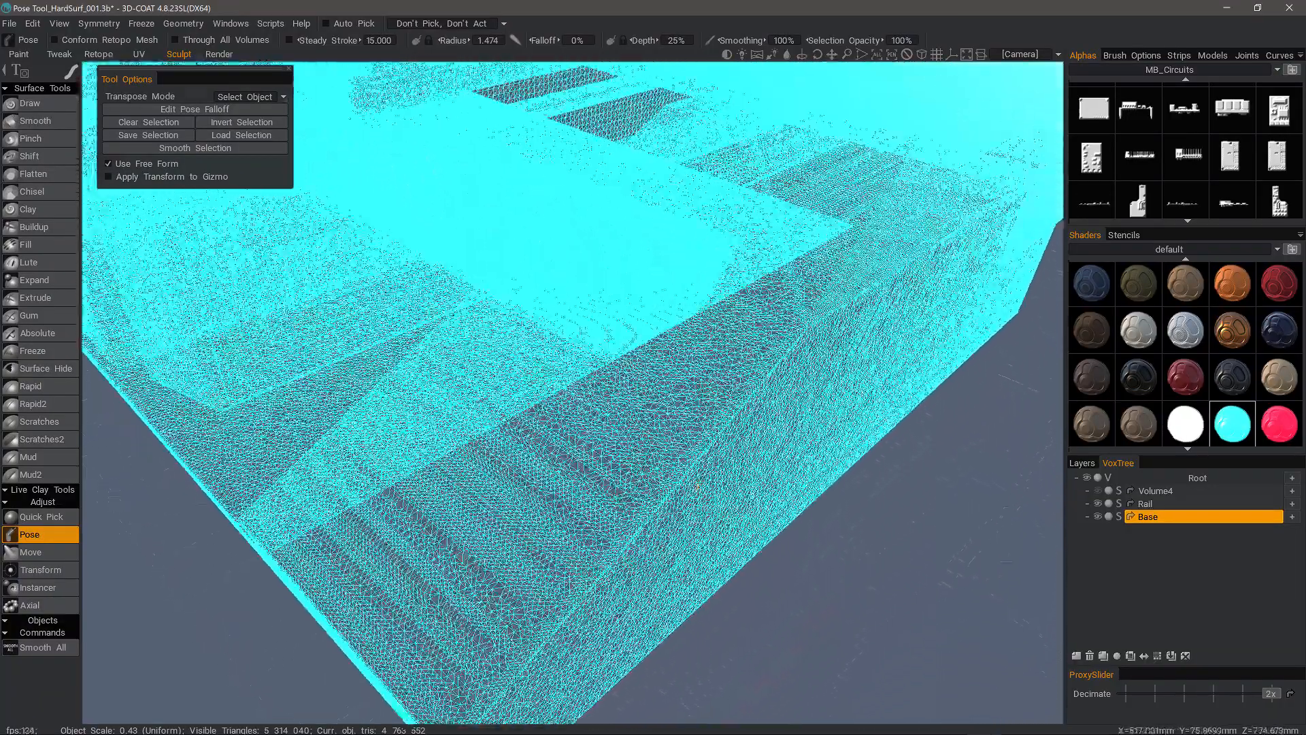
pyautogui.scroll(5, 697, 487)
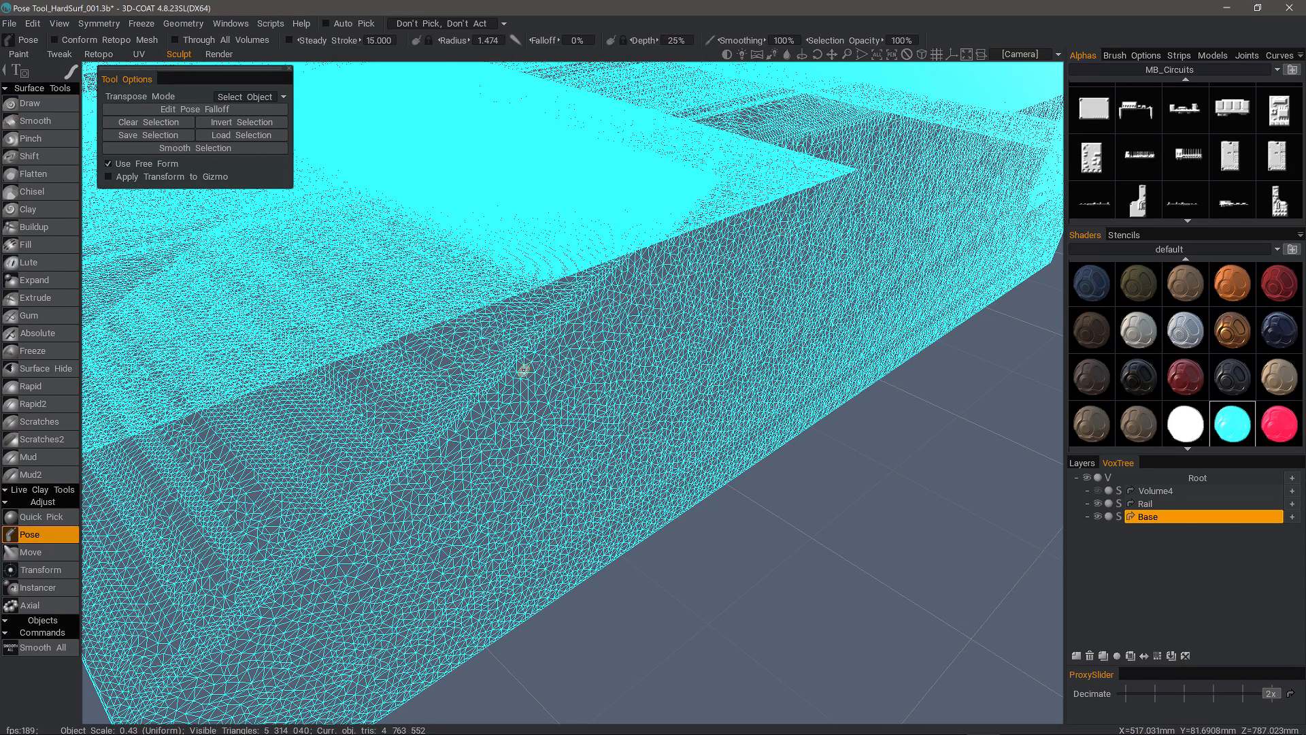
pyautogui.keyDown('alt'); pyautogui.moveTo(524, 369); pyautogui.dragTo(811, 197); pyautogui.keyUp('alt')
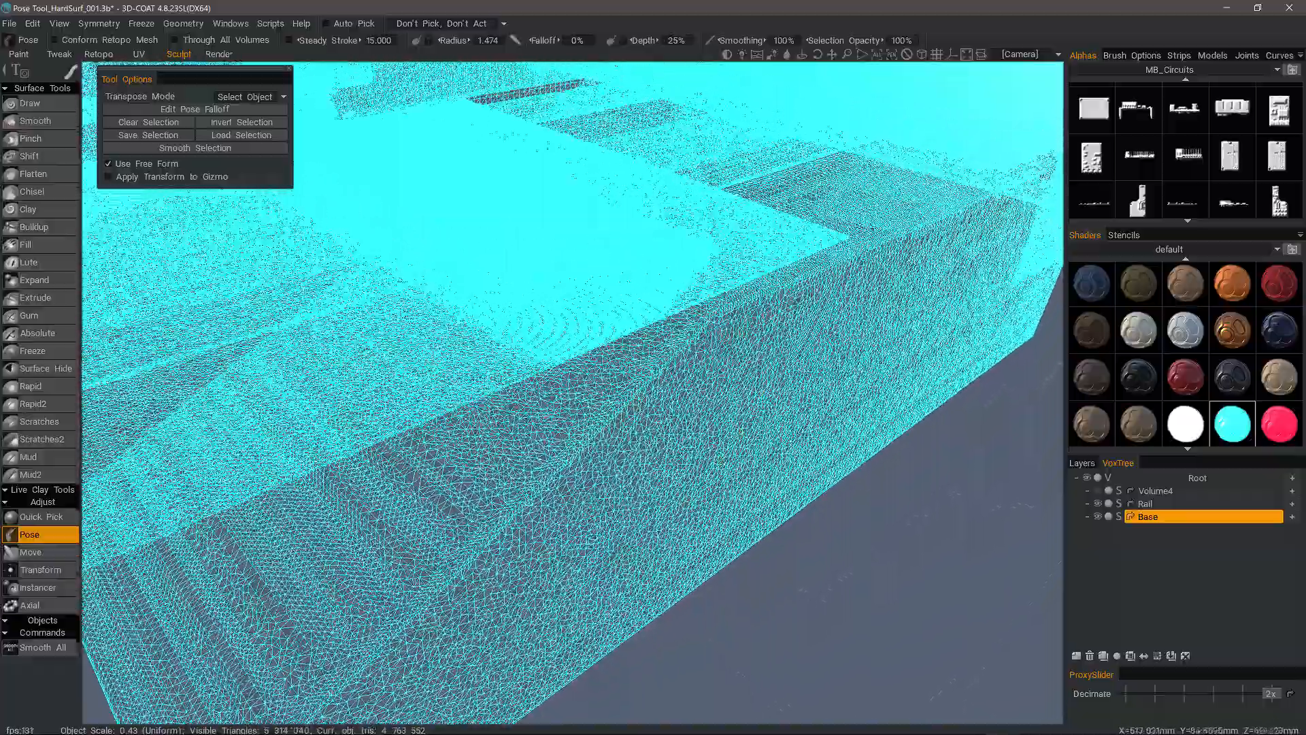
pyautogui.keyDown('alt'); pyautogui.moveTo(917, 295); pyautogui.dragTo(970, 442, button='right'); pyautogui.keyUp('alt')
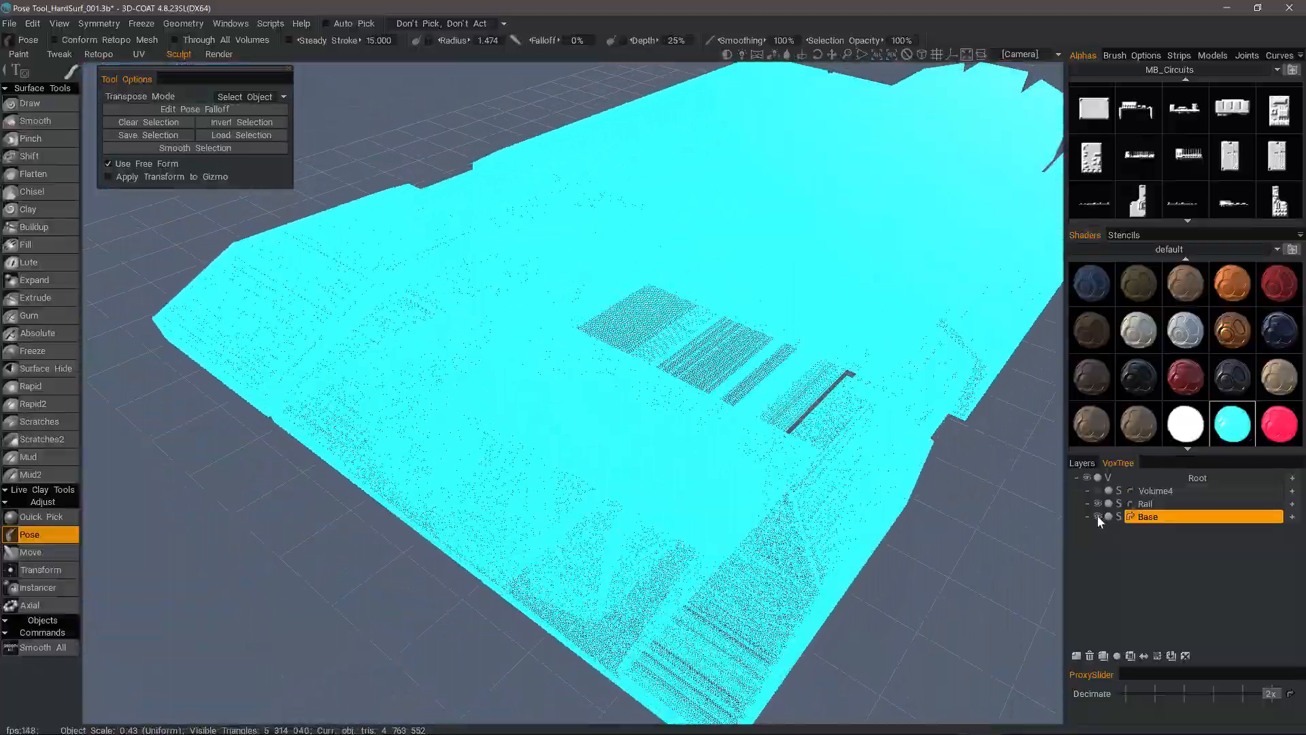
# Step: Hide the Base volume to examine the Rail's reduced wireframe on its own, and show Base again
pyautogui.click(1097, 516)
pyautogui.keyDown('alt'); pyautogui.moveTo(885, 544); pyautogui.dragTo(837, 483); pyautogui.keyUp('alt')
pyautogui.click(1097, 490)
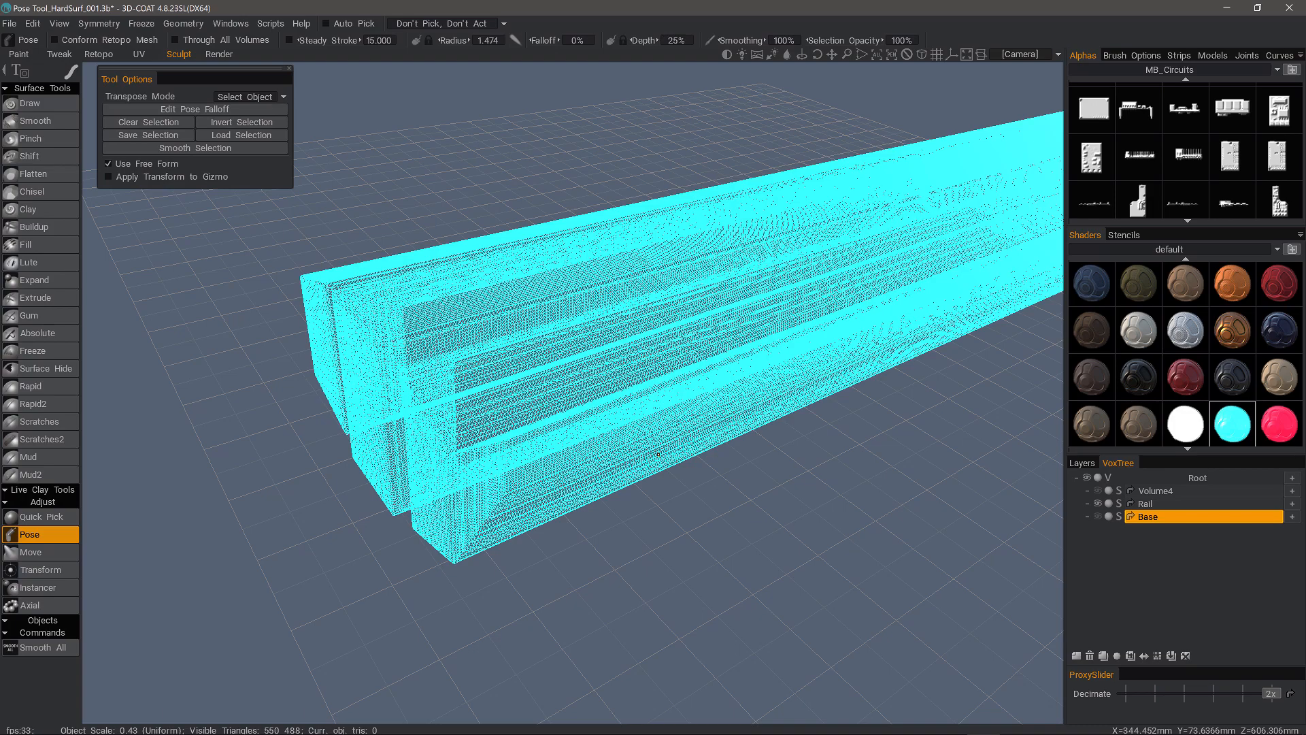
pyautogui.moveTo(658, 454); pyautogui.dragTo(531, 414, button='middle')
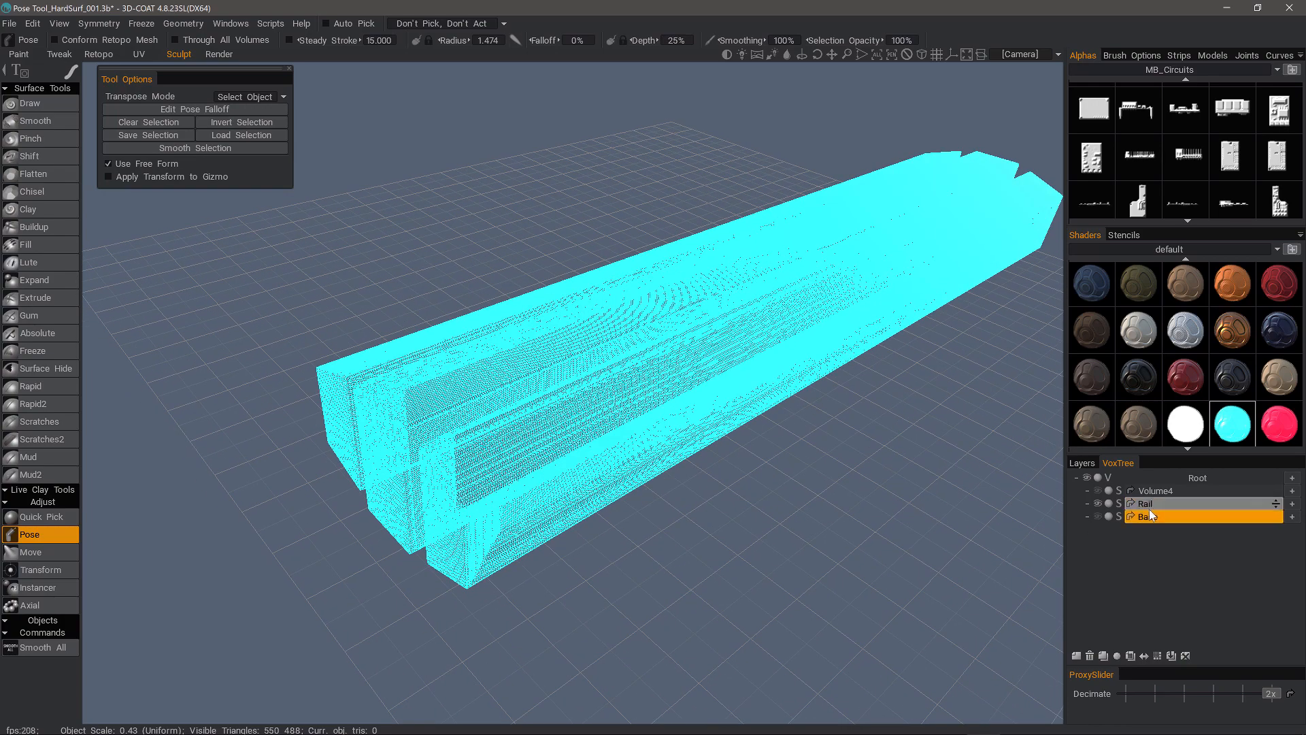
pyautogui.click(1098, 517)
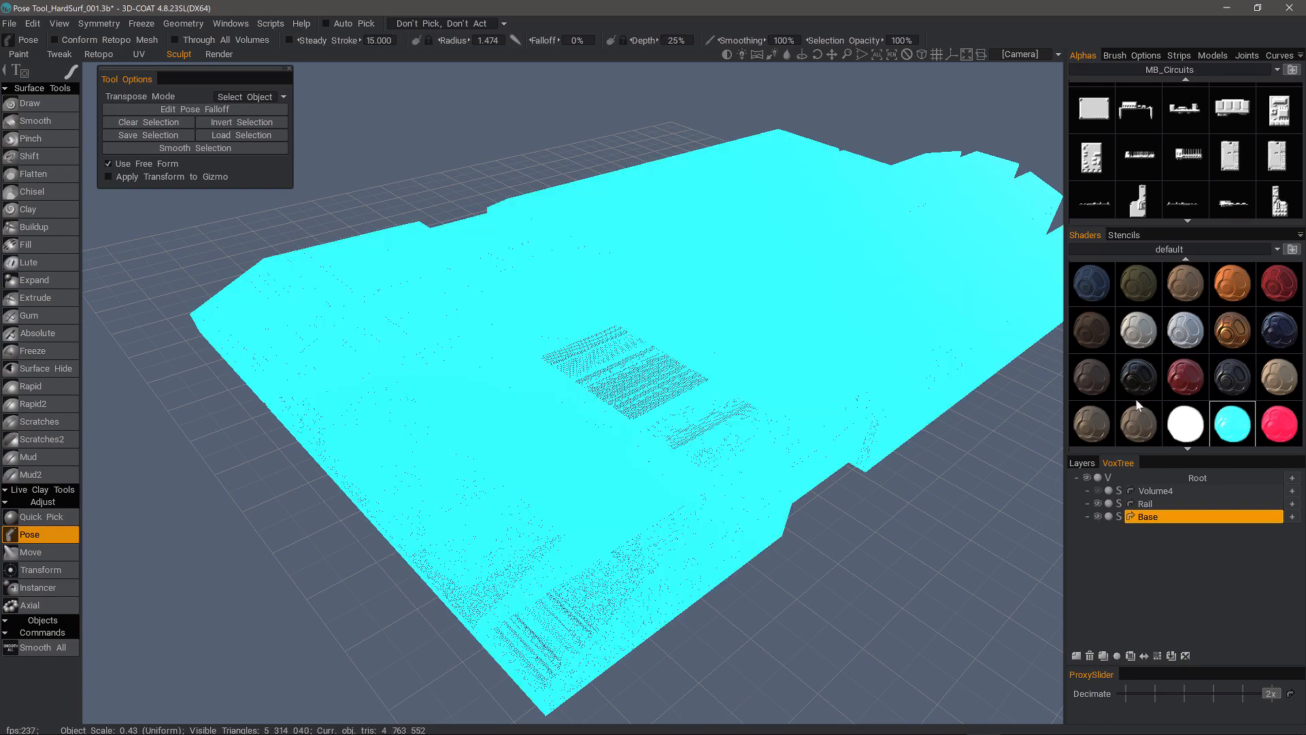
# Step: Turn off the wireframe and apply the dark blue-grey metallic shader to Base and all other visible volumes
pyautogui.scroll(-5, 1222, 409)
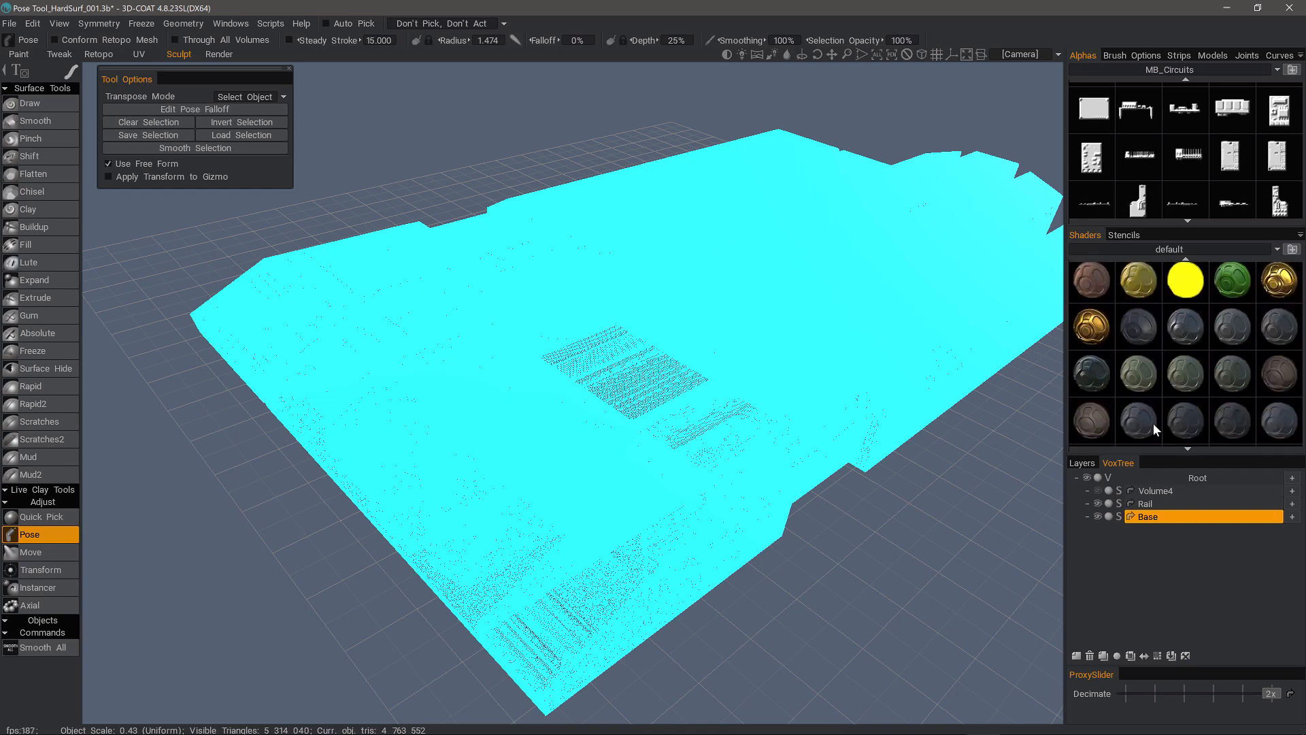
pyautogui.click(1184, 332)
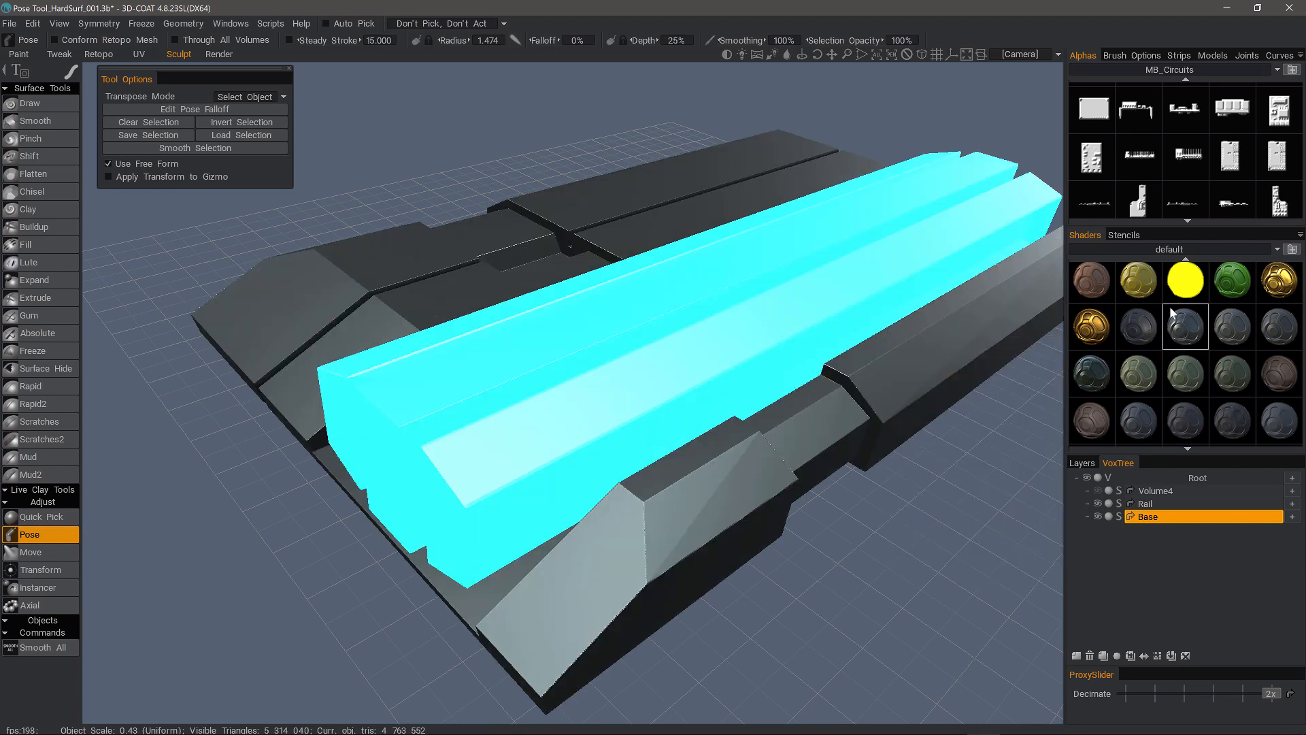
pyautogui.rightClick(1178, 328)
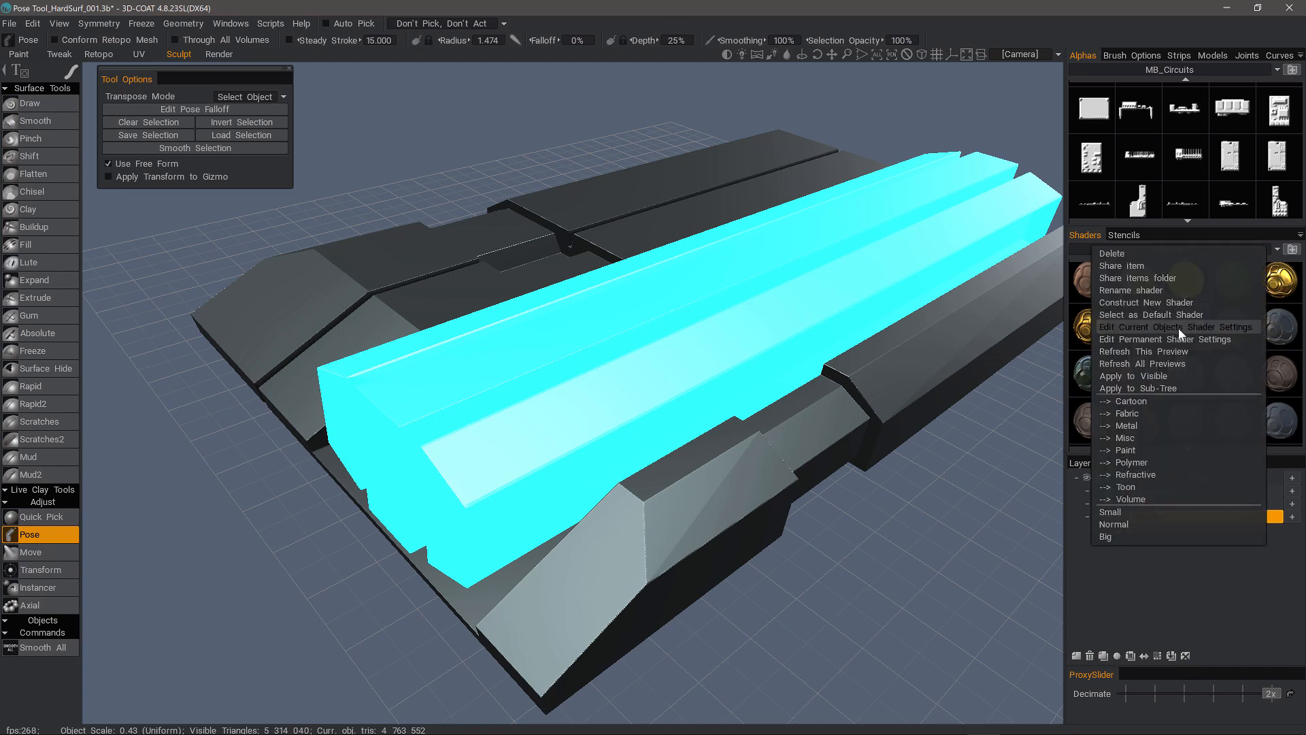
pyautogui.click(1135, 376)
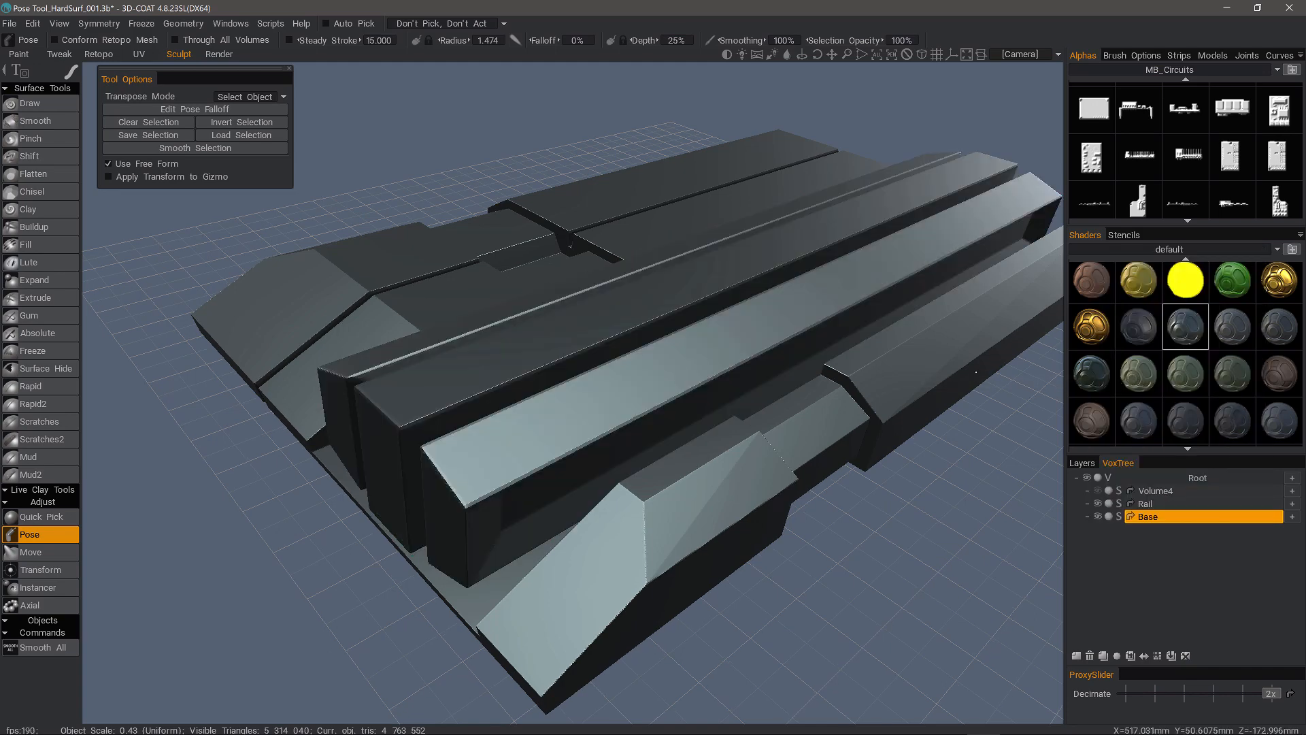
# Step: Switch the viewport to orthographic projection and set the camera to the Top view of Base and Rail
pyautogui.scroll(-3, 547, 454)
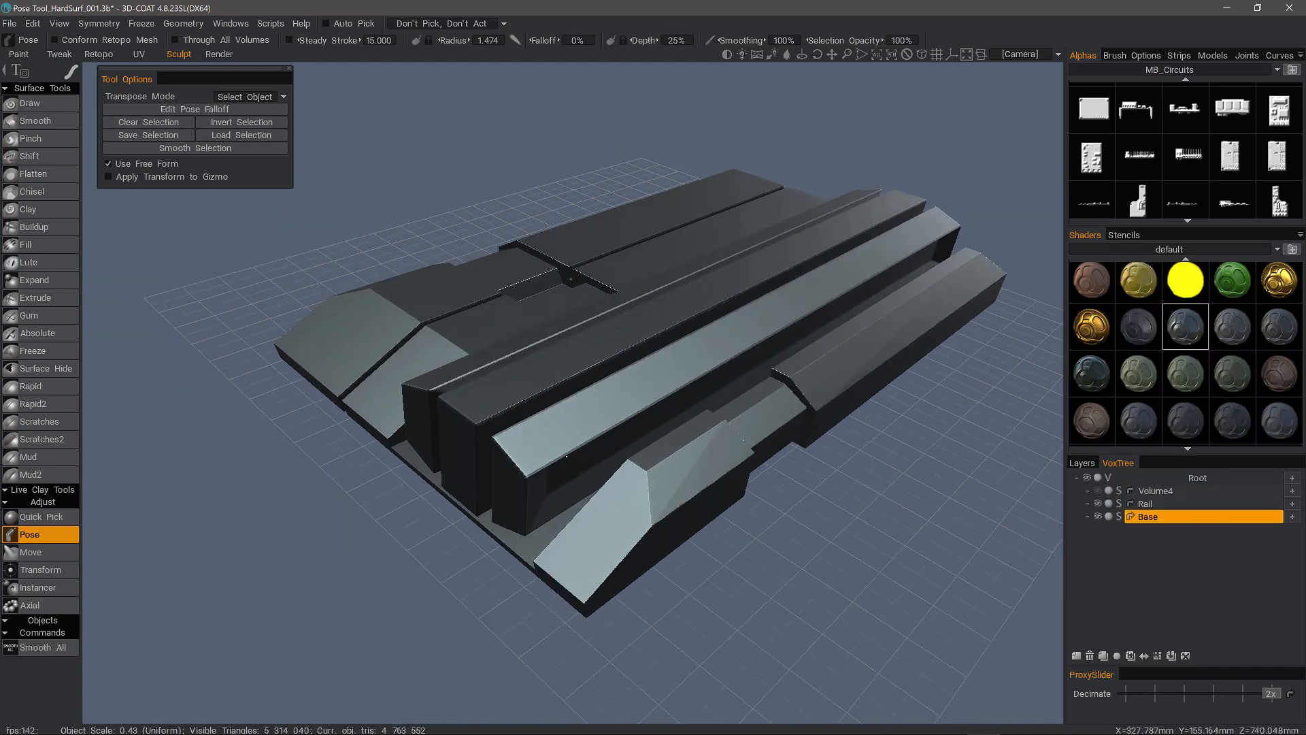
pyautogui.keyDown('alt'); pyautogui.moveTo(553, 433); pyautogui.dragTo(687, 409); pyautogui.keyUp('alt')
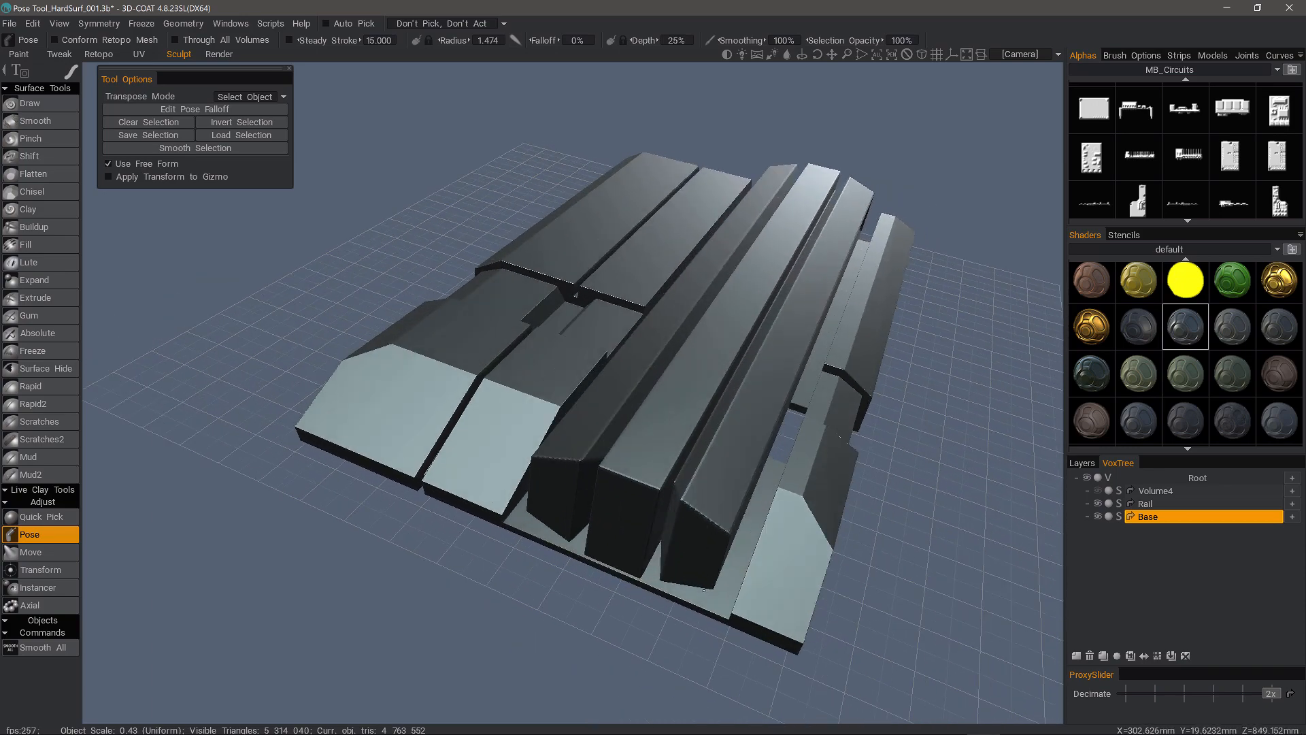
pyautogui.keyDown('alt'); pyautogui.moveTo(605, 449); pyautogui.dragTo(650, 415); pyautogui.keyUp('alt')
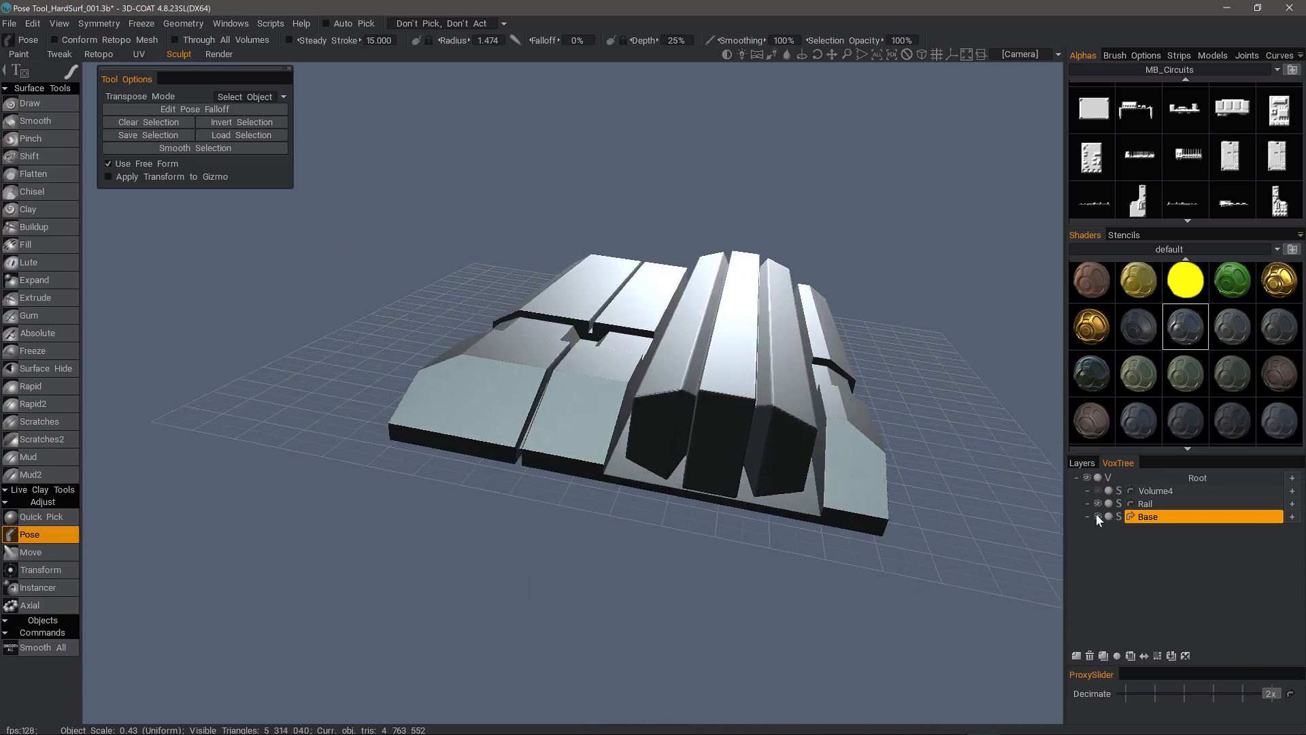
pyautogui.click(921, 55)
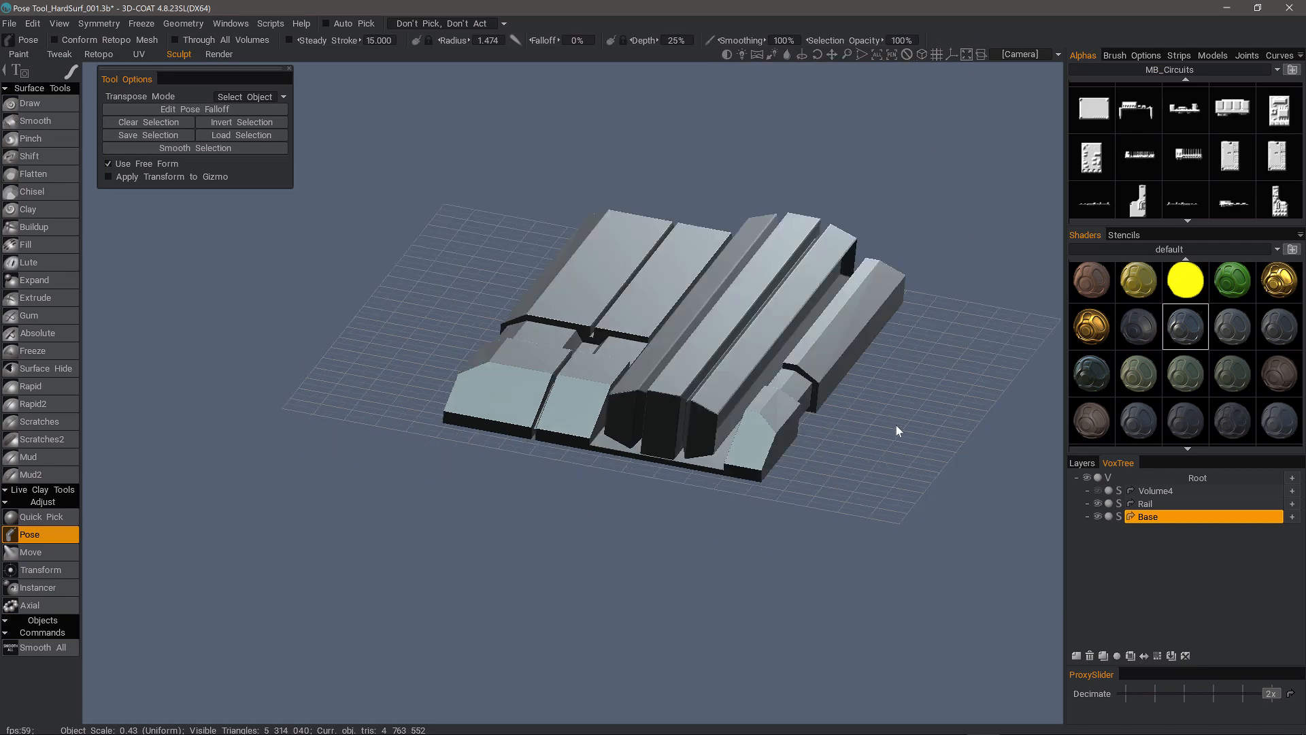
pyautogui.click(1019, 54)
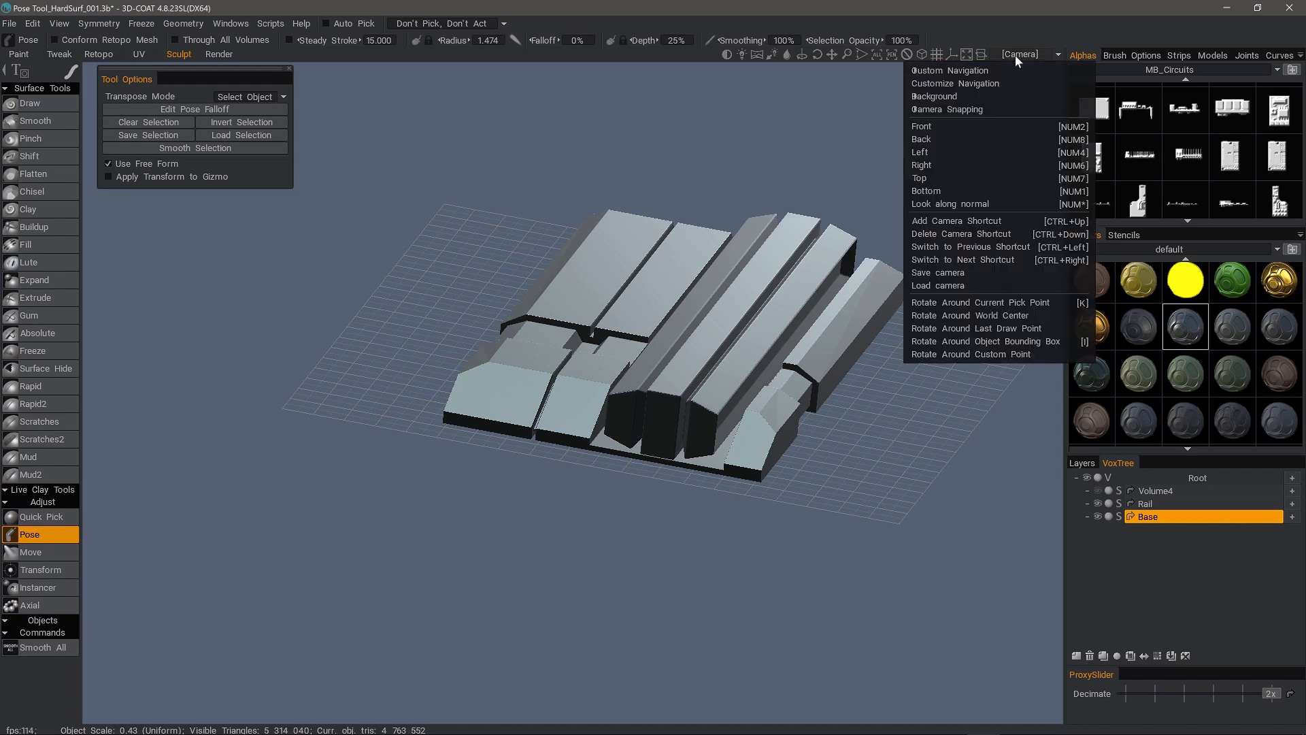
pyautogui.click(962, 178)
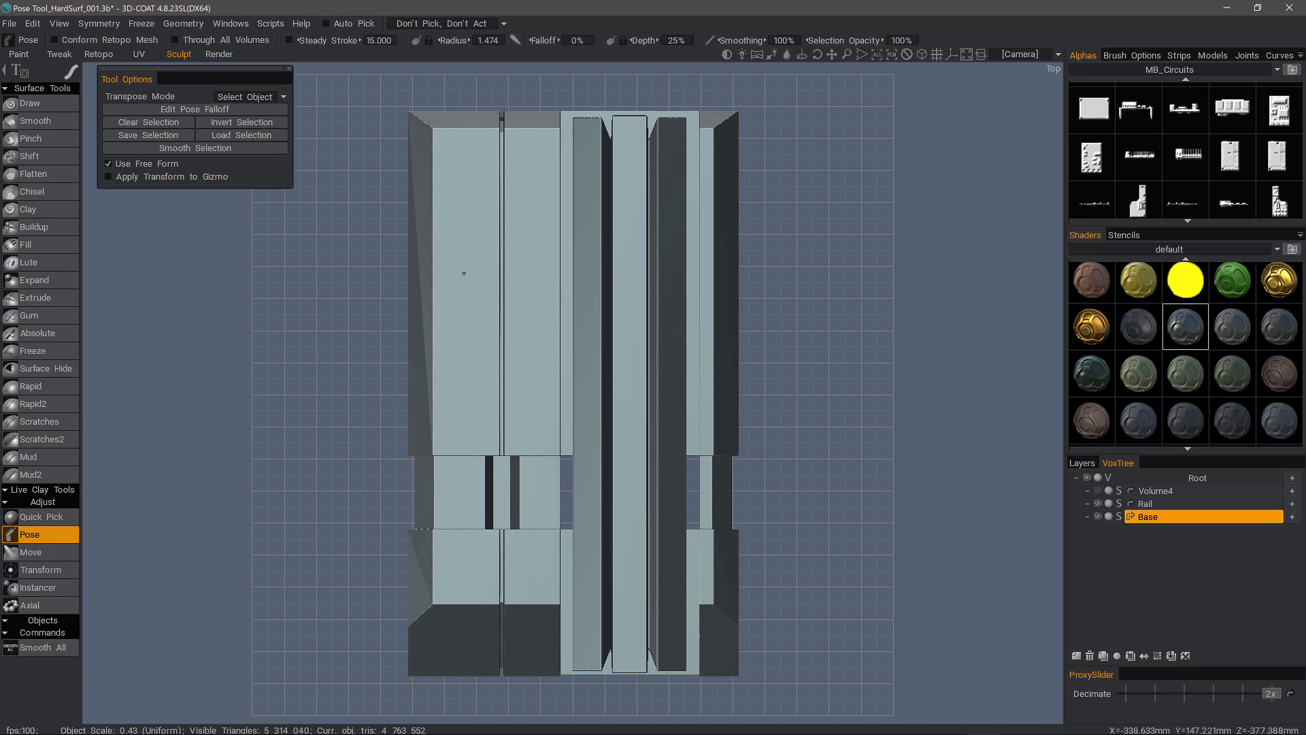
# Step: Ghost the Rail volume and make Base the active volume
pyautogui.click(1109, 506)
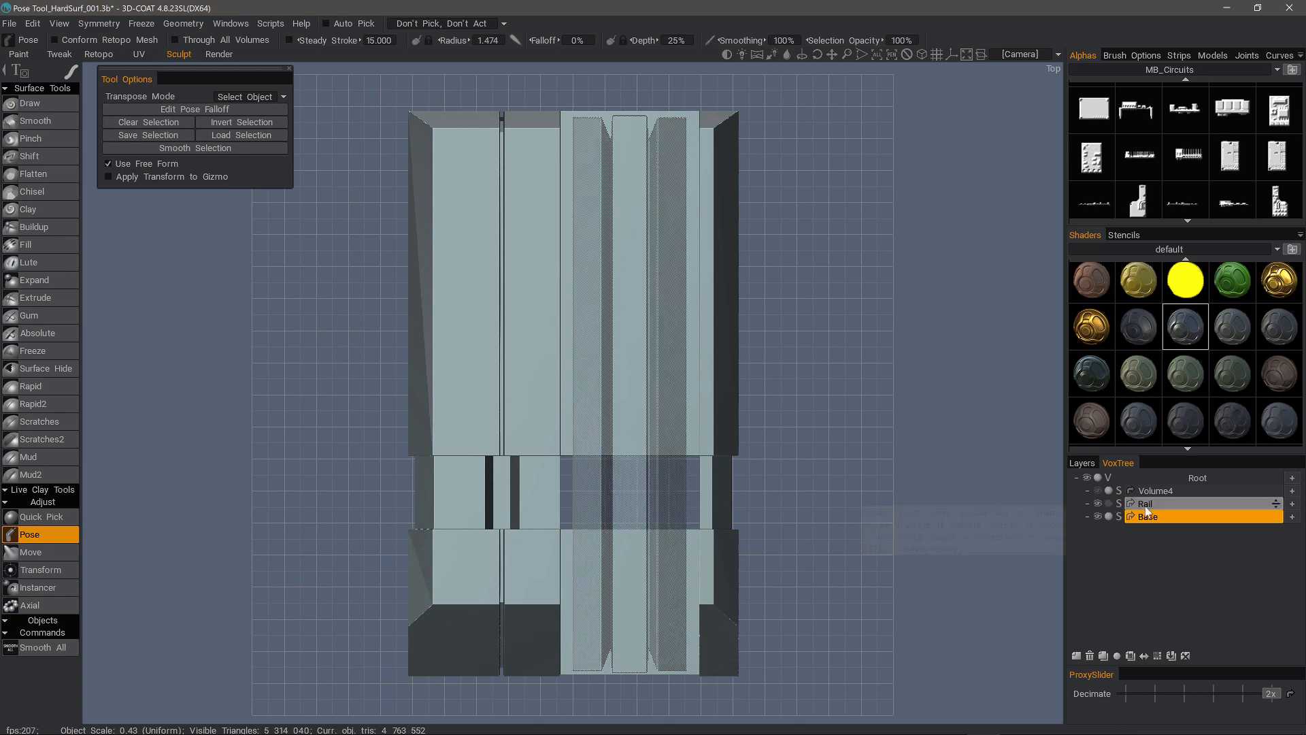
pyautogui.click(460, 23)
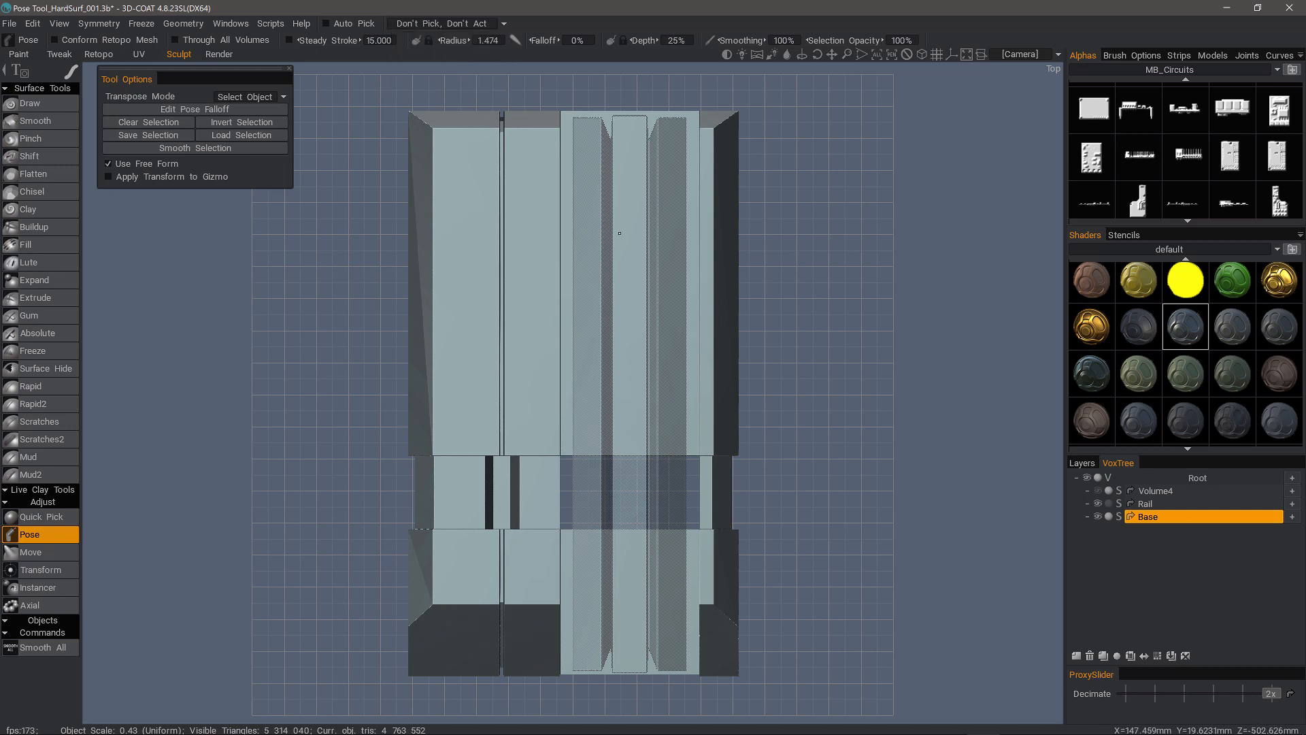
pyautogui.click(1146, 516)
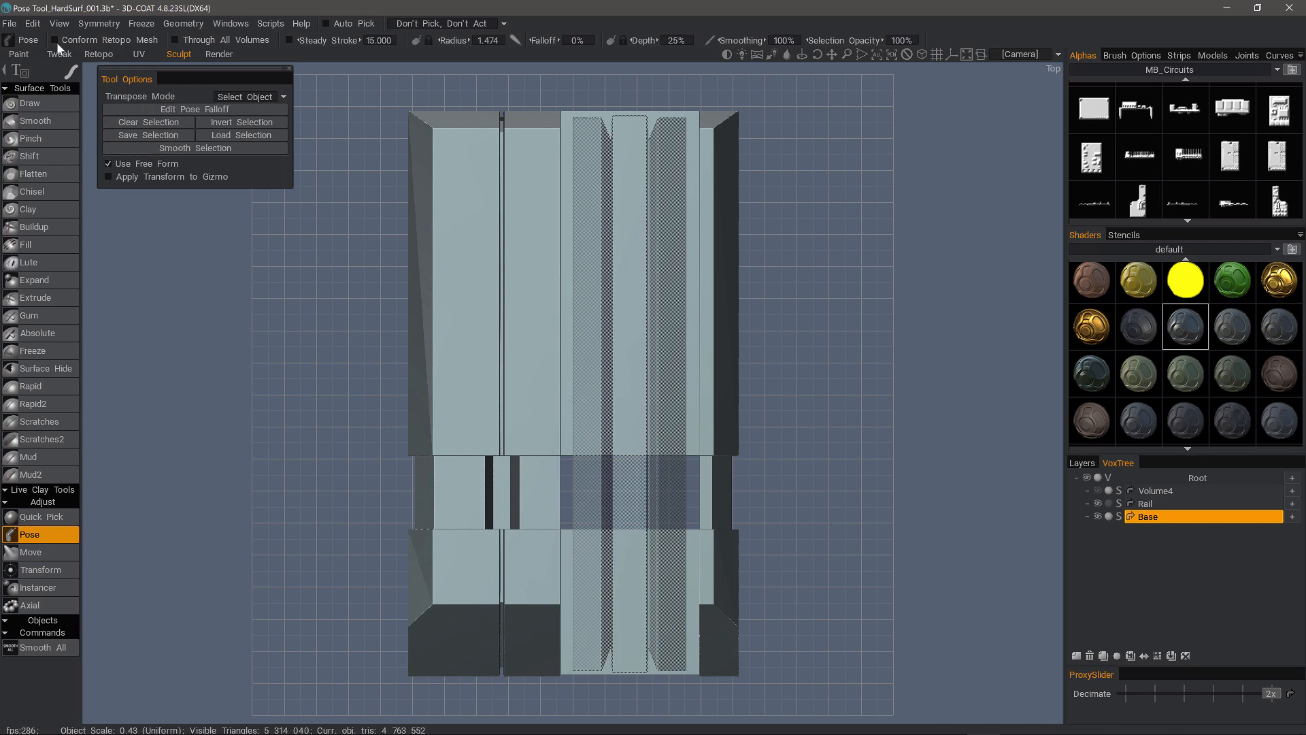
# Step: Look at the Retopo workspace's tools and commands, return to Sculpt and reactivate the Pose tool
pyautogui.click(96, 55)
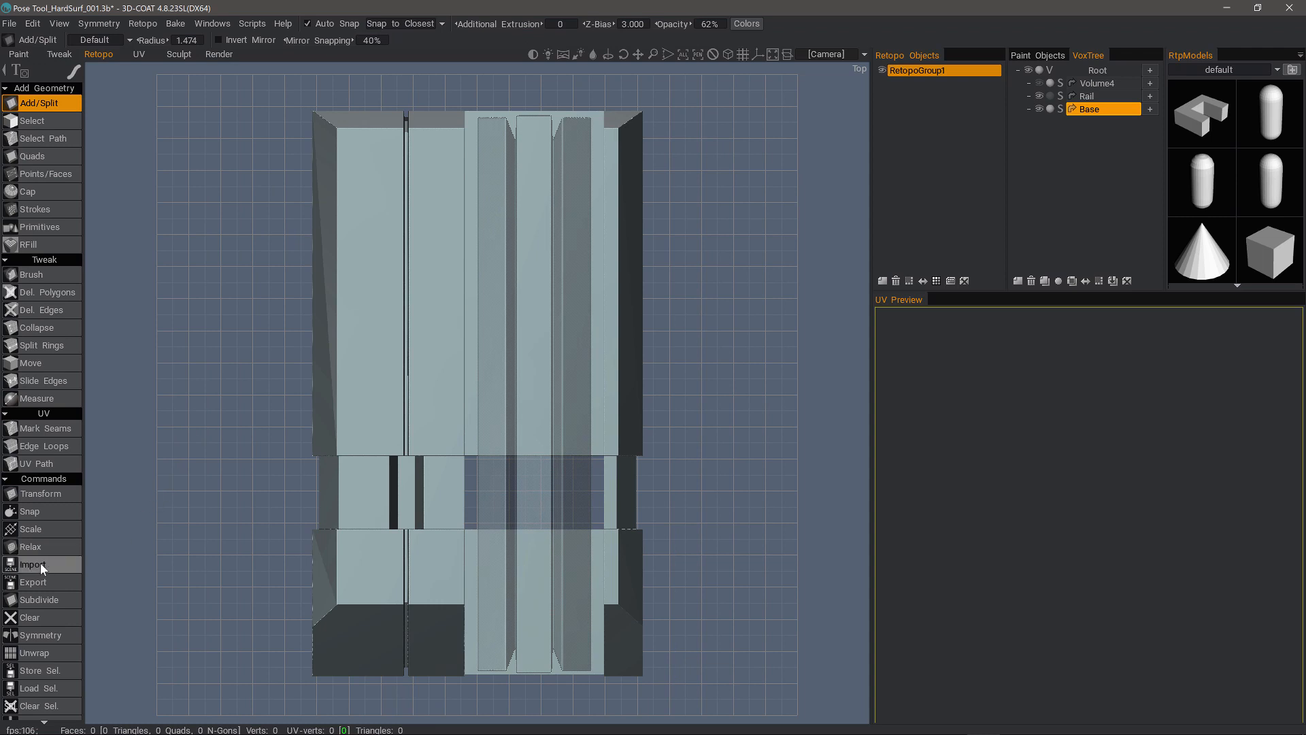
pyautogui.click(146, 23)
pyautogui.click(178, 54)
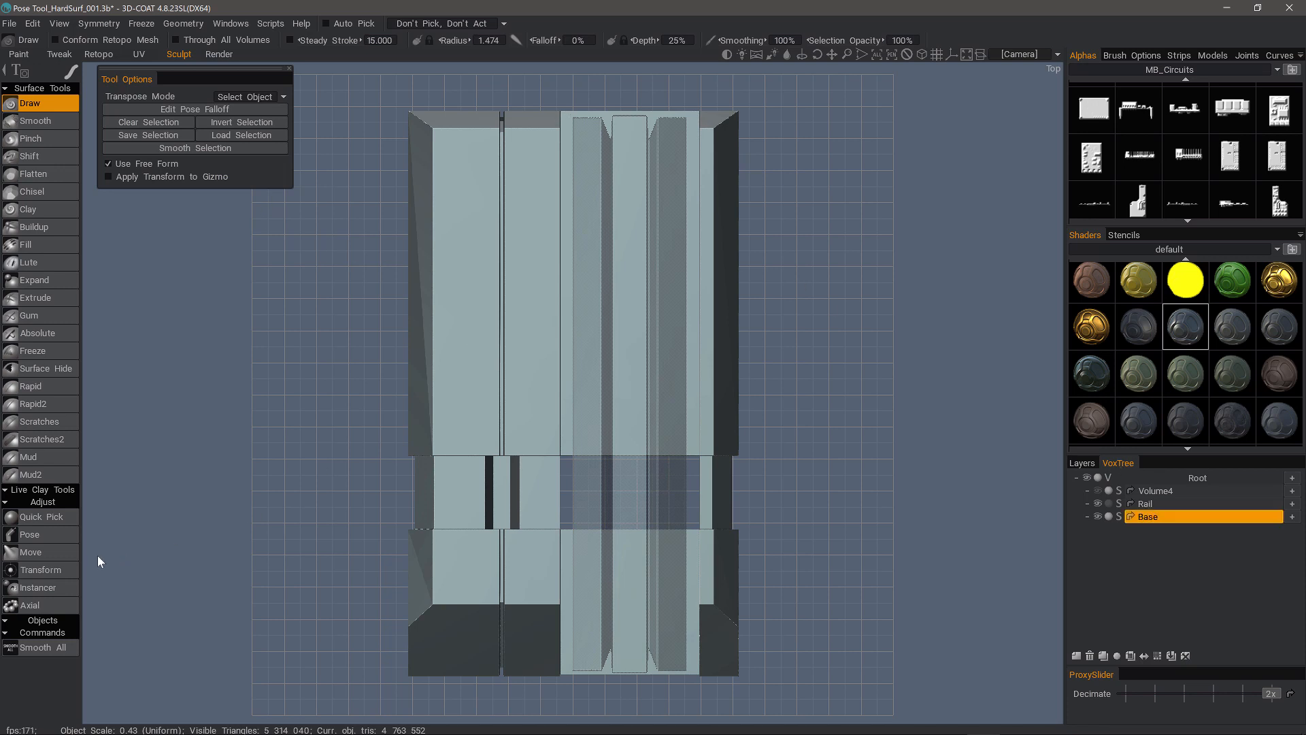
pyautogui.click(41, 535)
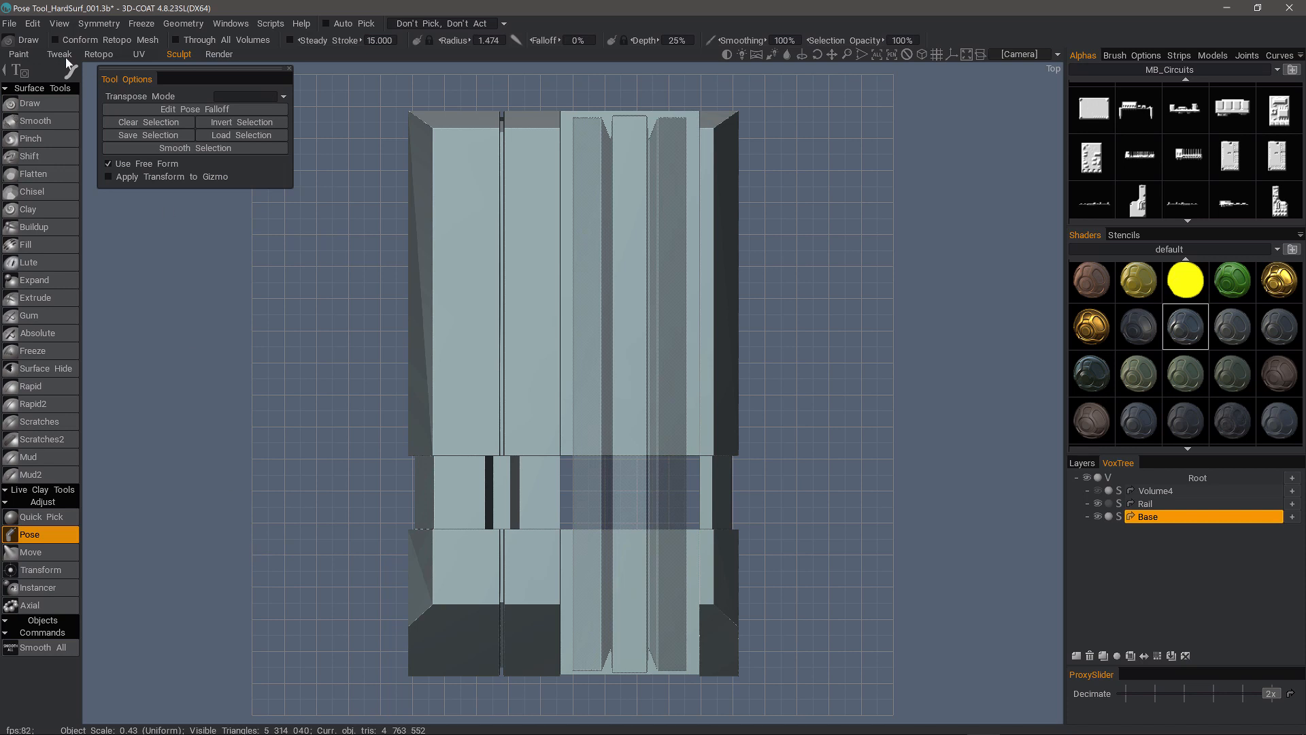
# Step: Choose the rectangle stroke mode and select the long strip of Base beneath the three ghosted rails
pyautogui.moveTo(70, 74)
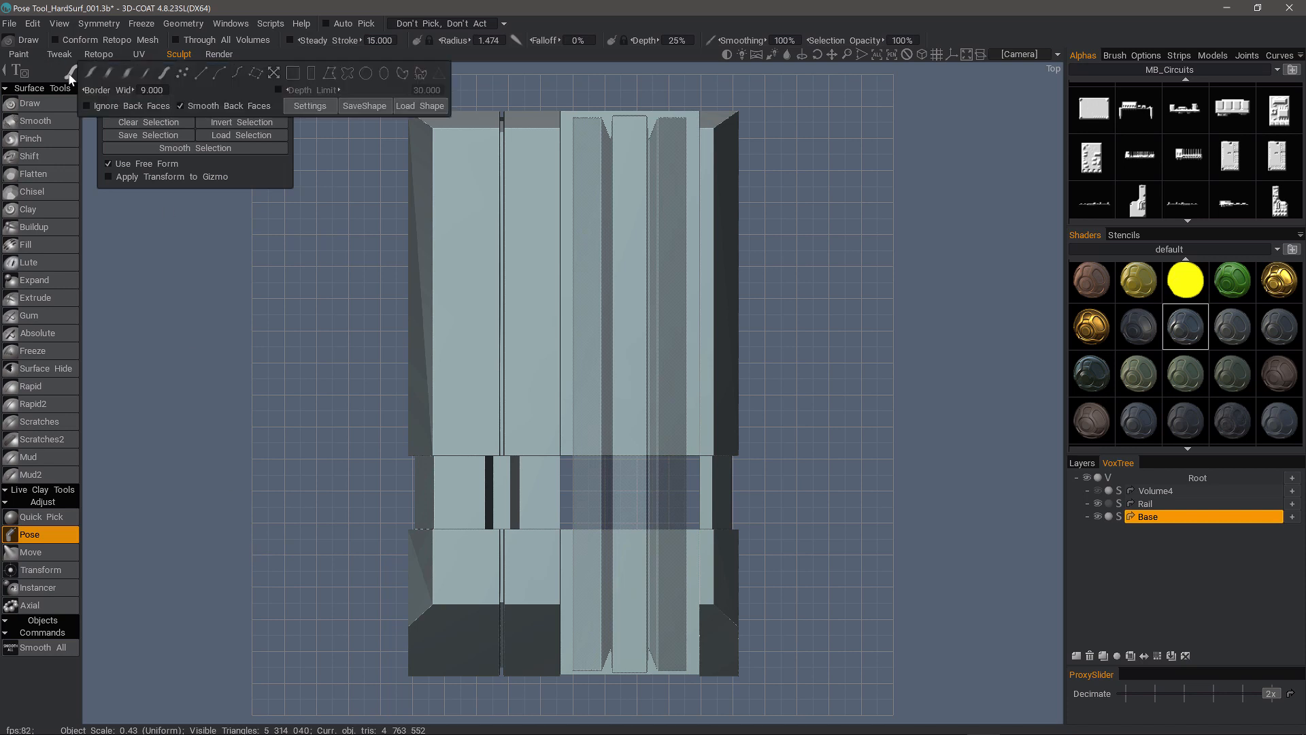
pyautogui.click(312, 76)
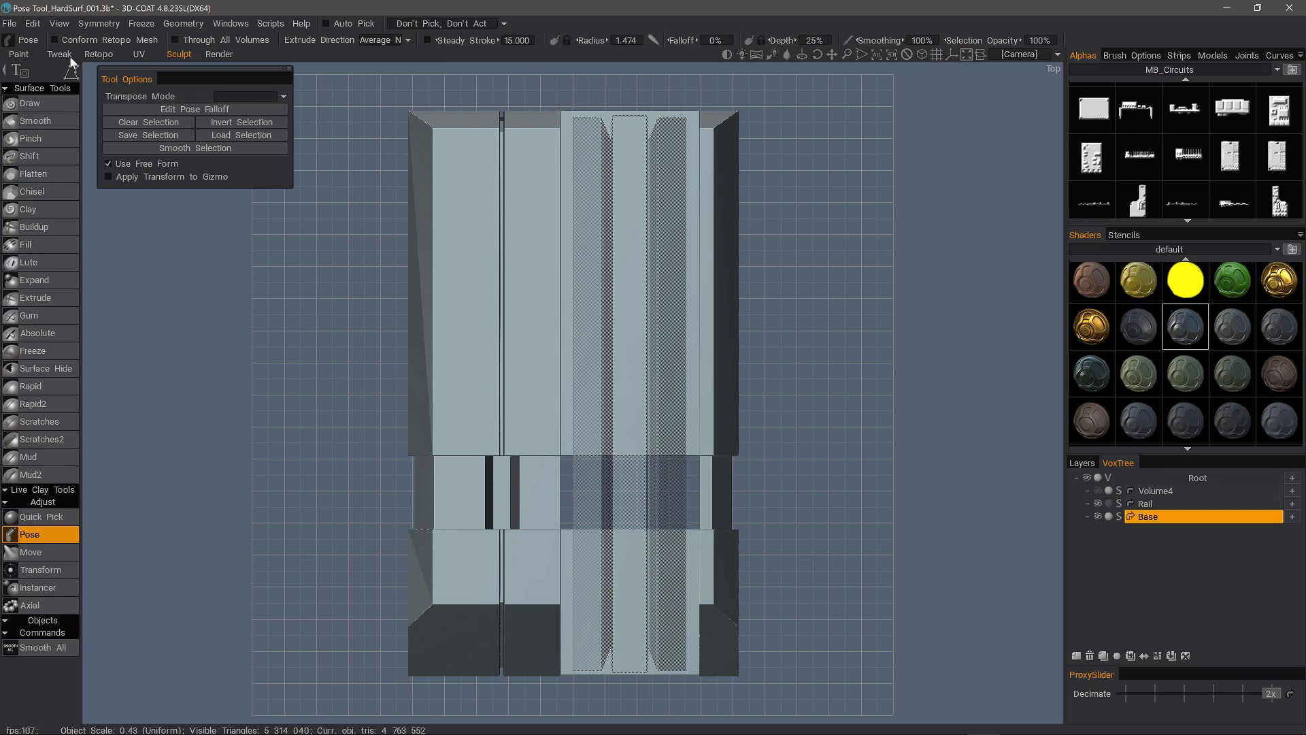
pyautogui.moveTo(73, 76)
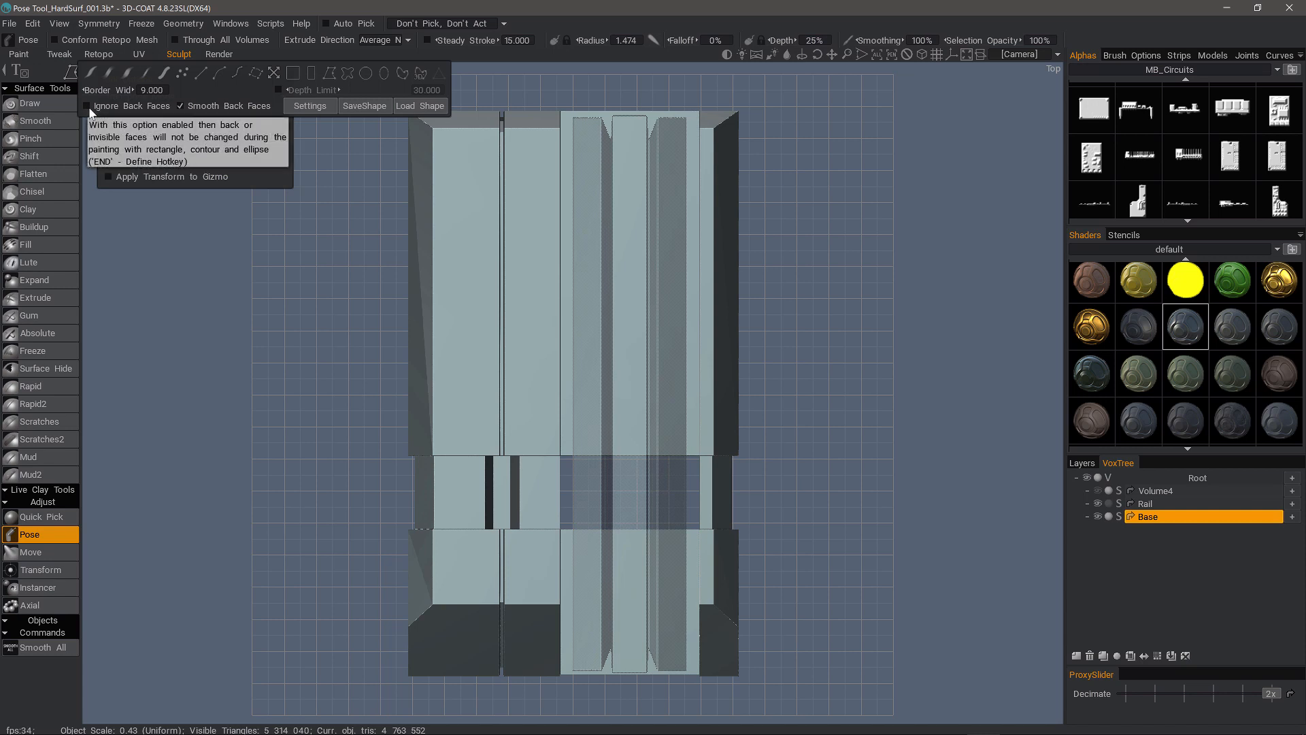
pyautogui.press('e')
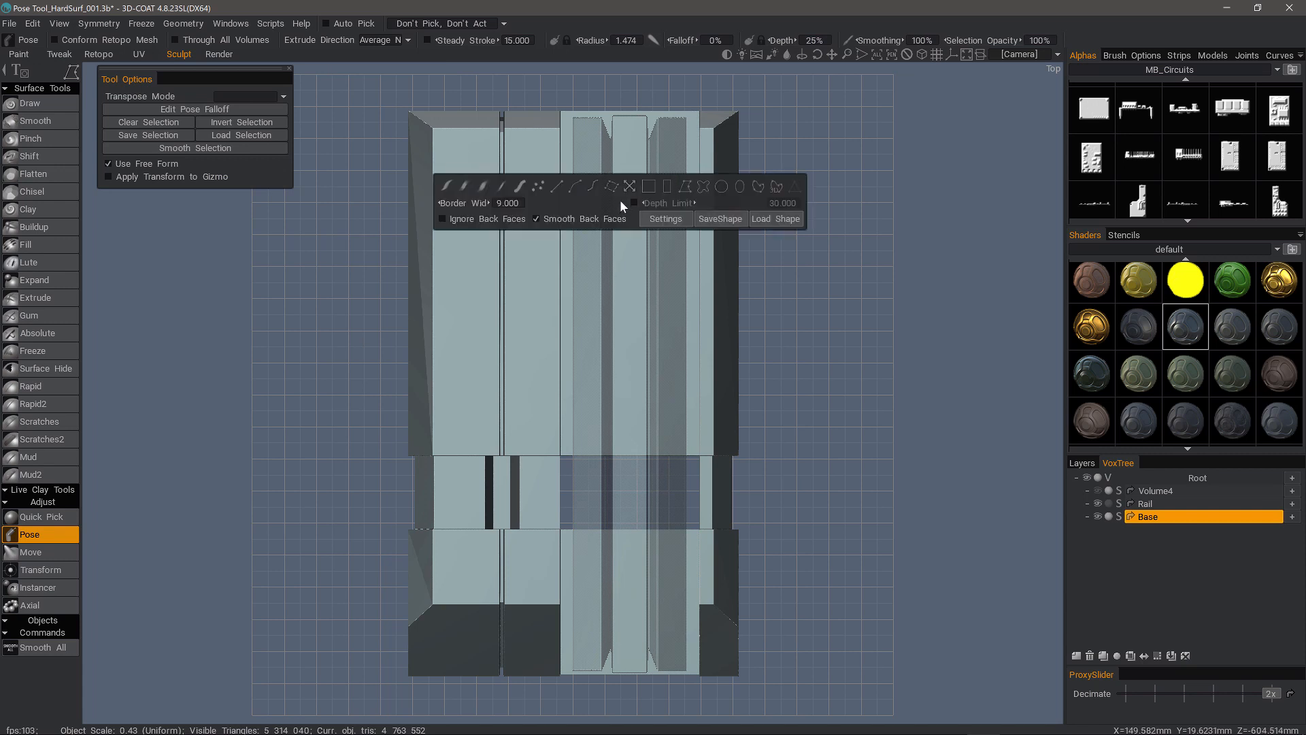
pyautogui.click(667, 188)
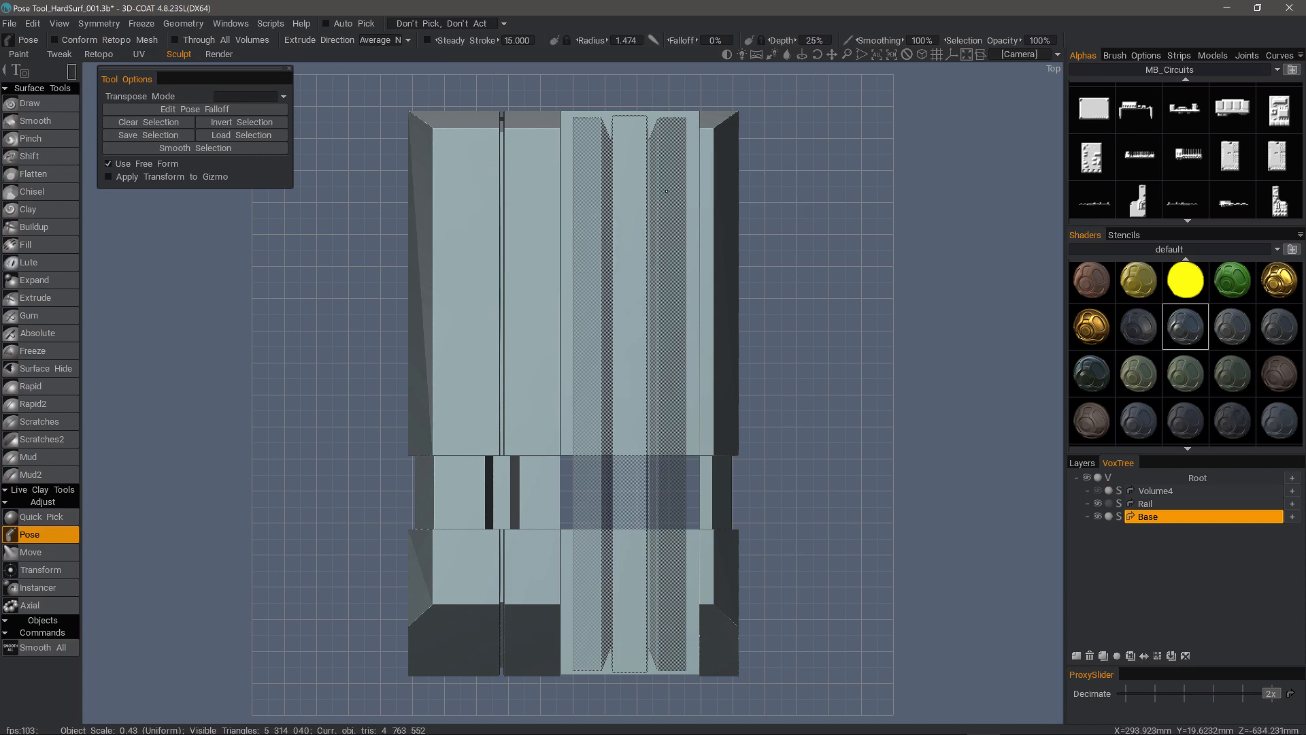
pyautogui.moveTo(570, 116); pyautogui.dragTo(690, 673)
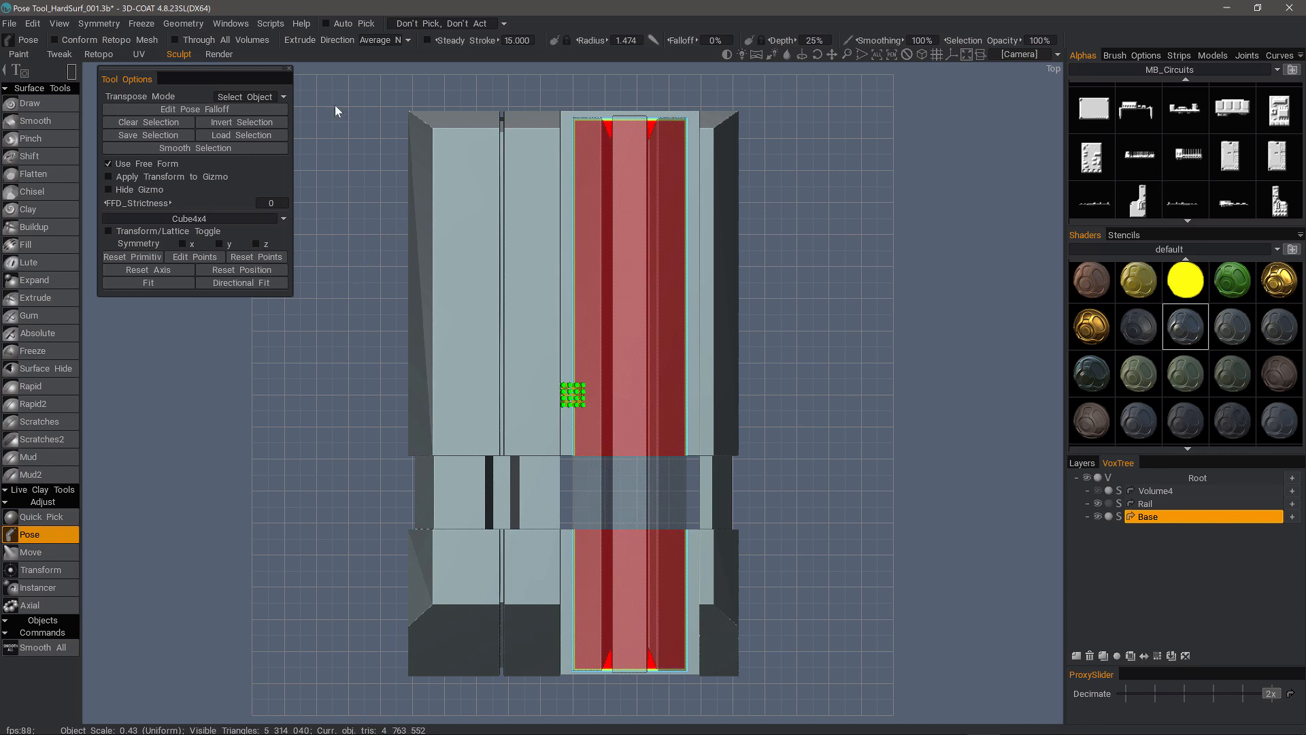
# Step: Open the Pose falloff curve, lower its upper control point, make it sharp and shift it toward the curve's middle
pyautogui.click(199, 110)
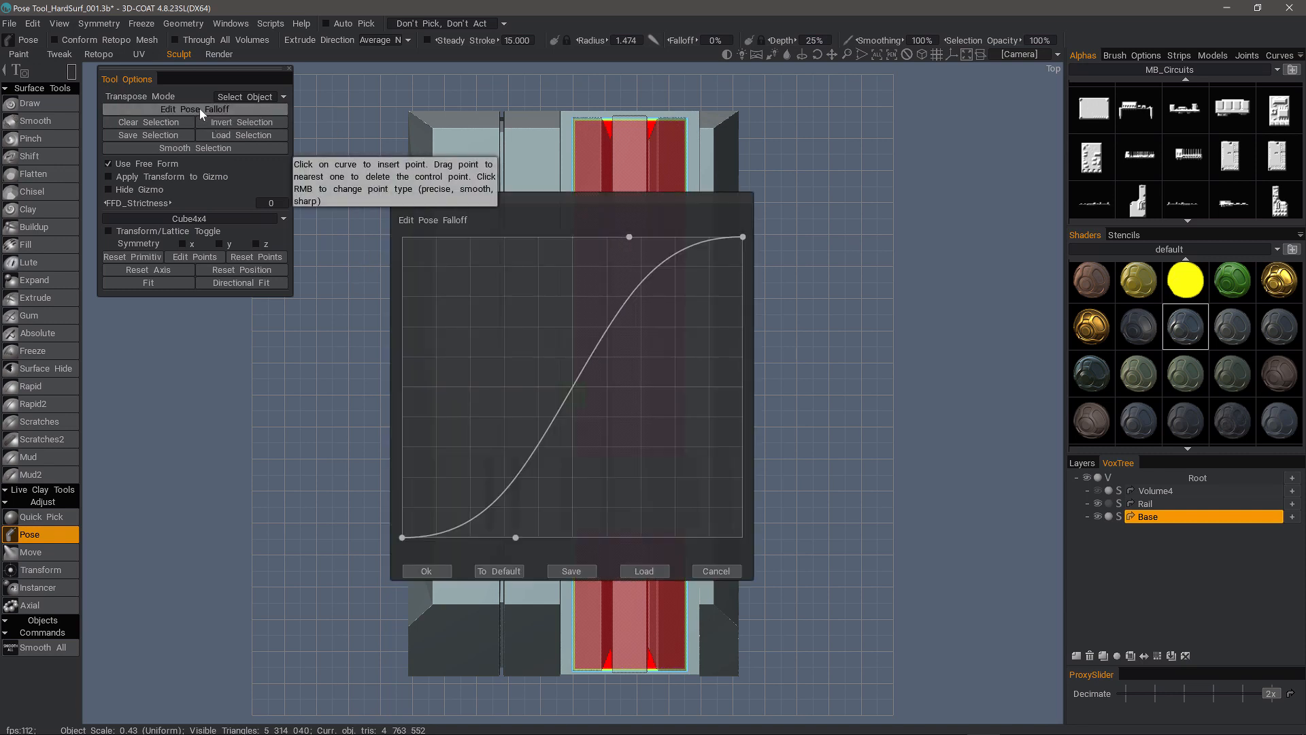
pyautogui.moveTo(629, 237); pyautogui.dragTo(614, 283)
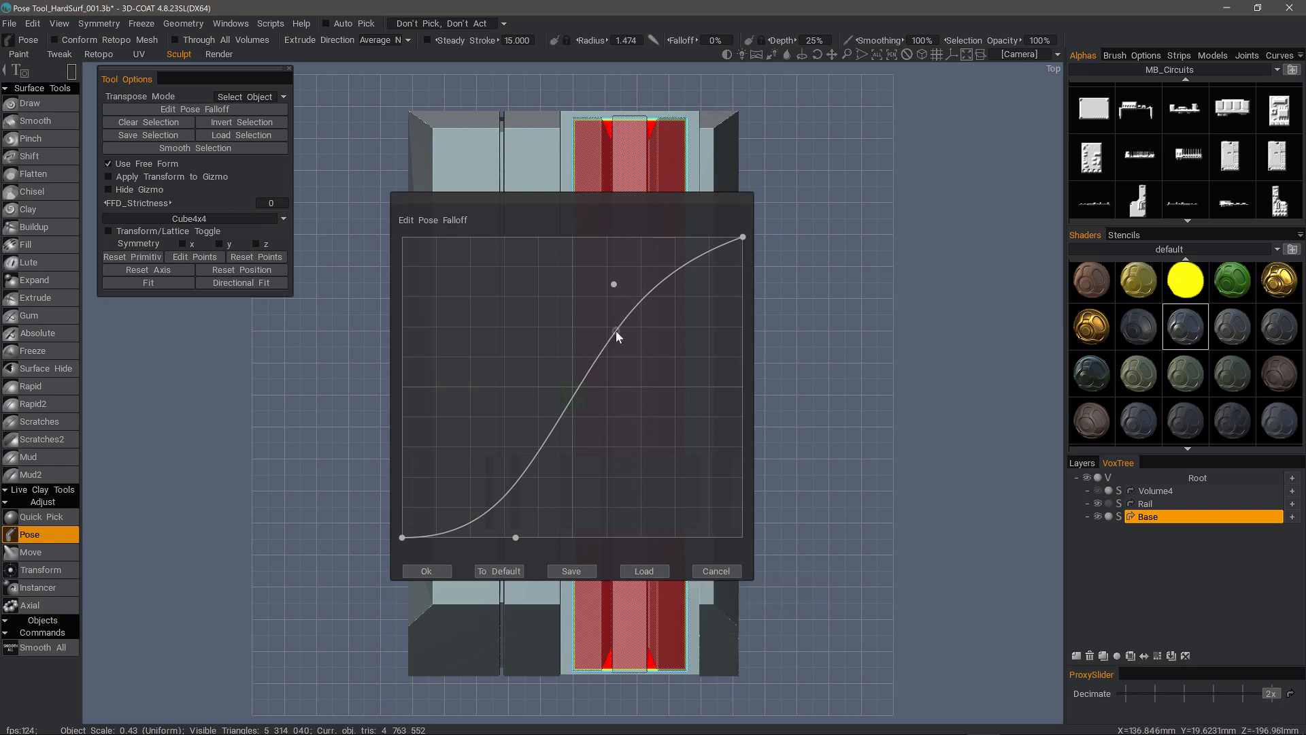
pyautogui.rightClick(612, 285)
pyautogui.rightClick(613, 286)
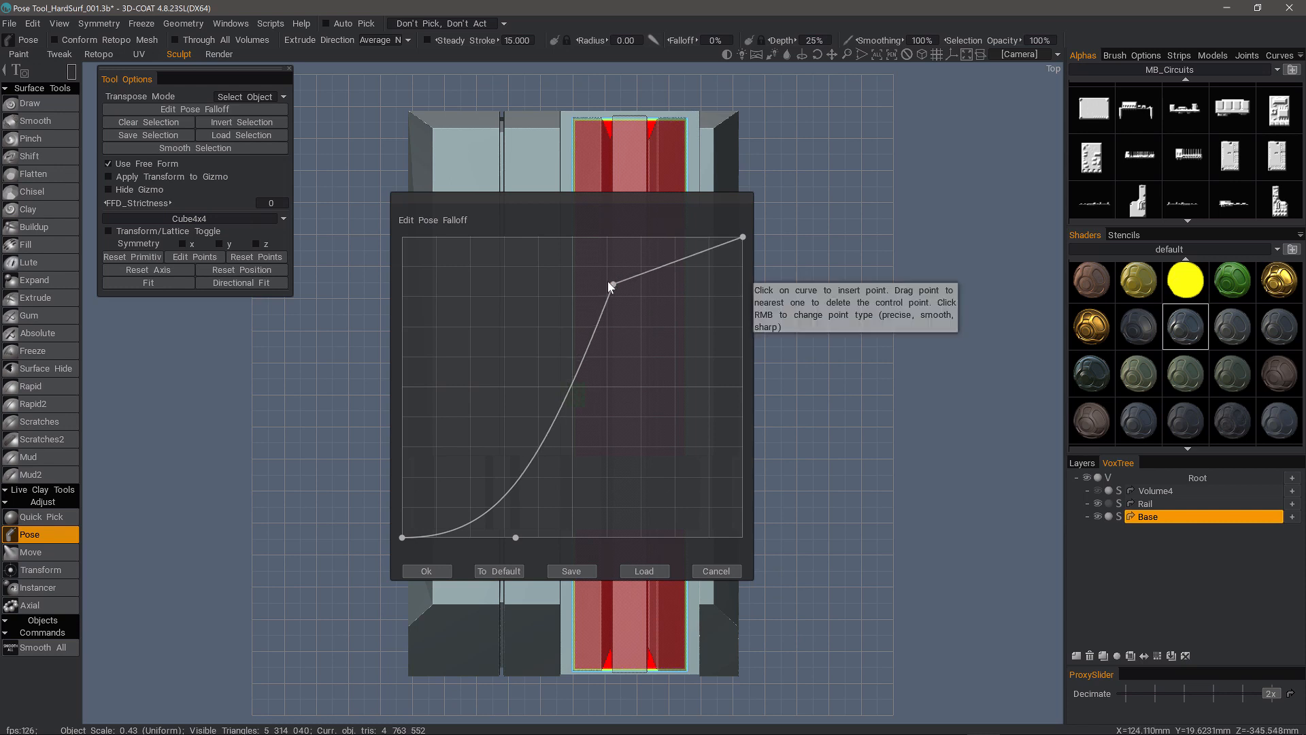
pyautogui.moveTo(611, 285); pyautogui.dragTo(592, 271)
# Step: Add a point to the falloff curve, shape the lower points into a steep mid-curve step with sharp corners, and accept it
pyautogui.click(528, 447)
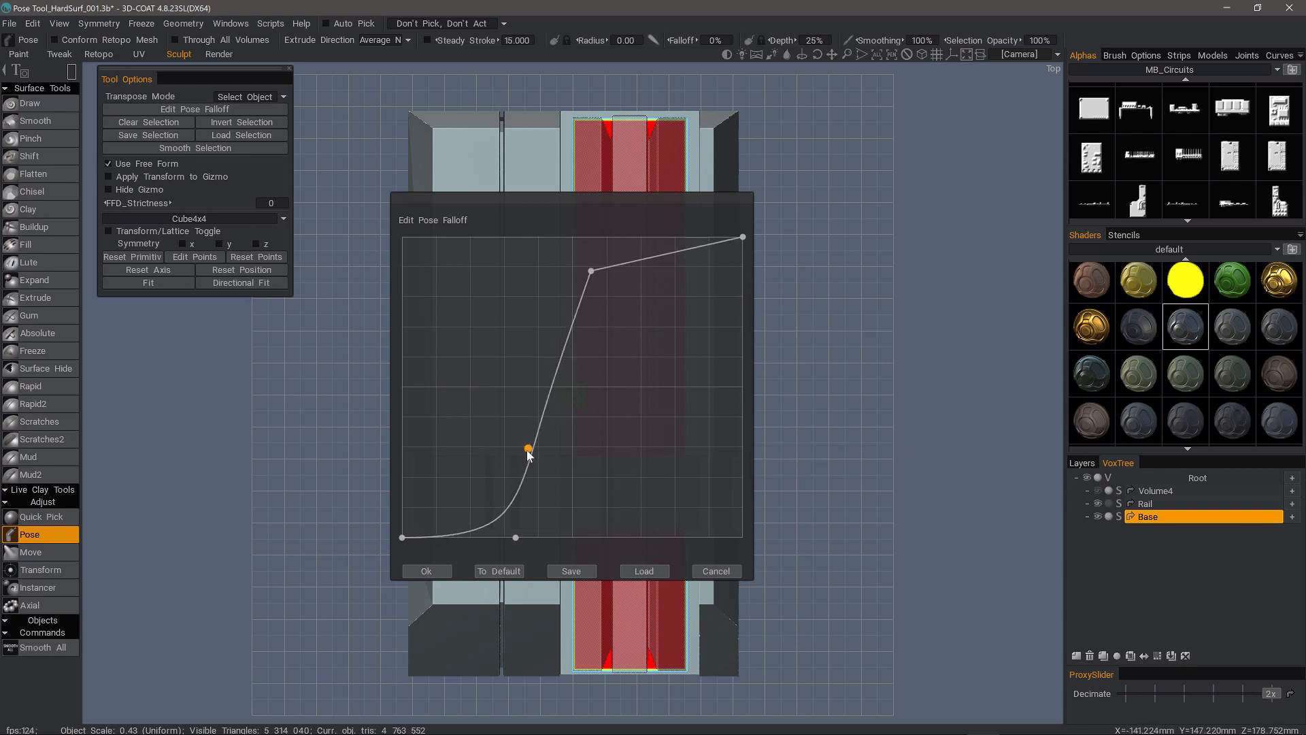
pyautogui.moveTo(528, 449); pyautogui.dragTo(558, 484)
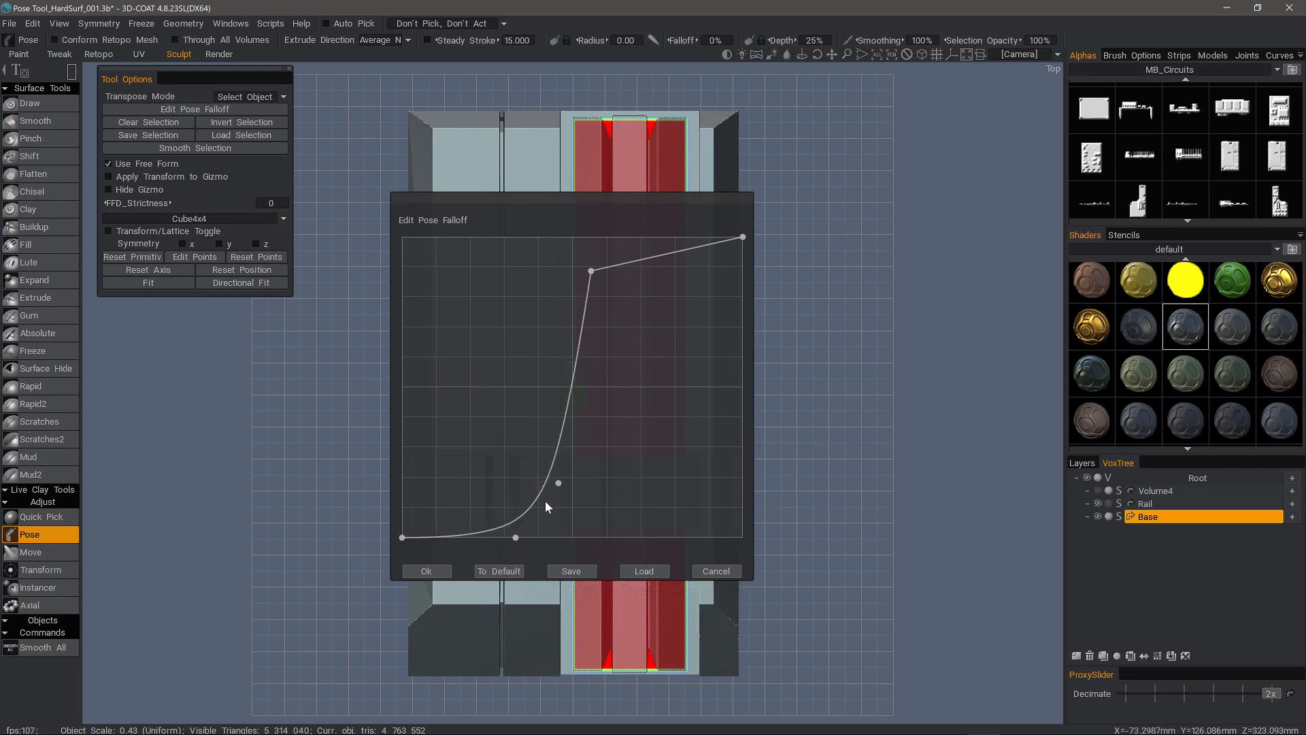
pyautogui.moveTo(516, 537); pyautogui.dragTo(481, 467)
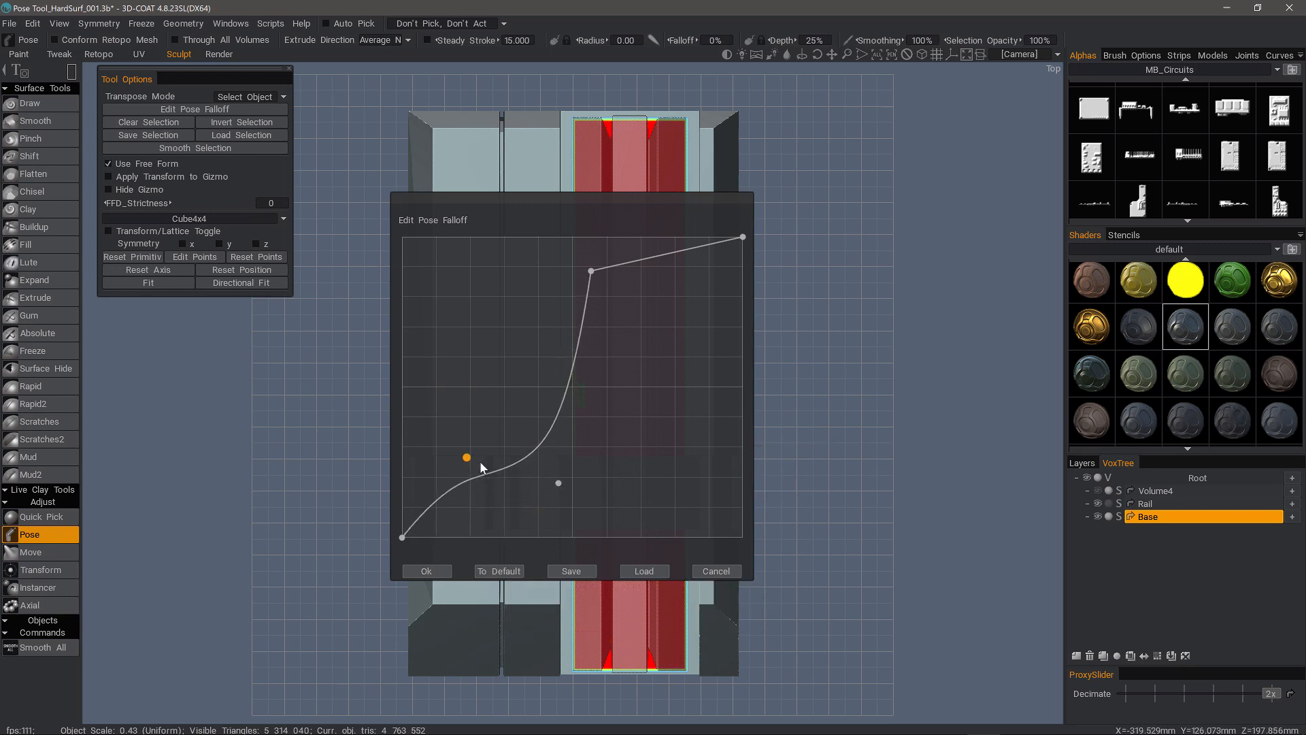
pyautogui.moveTo(558, 483); pyautogui.dragTo(573, 434)
pyautogui.rightClick(574, 434)
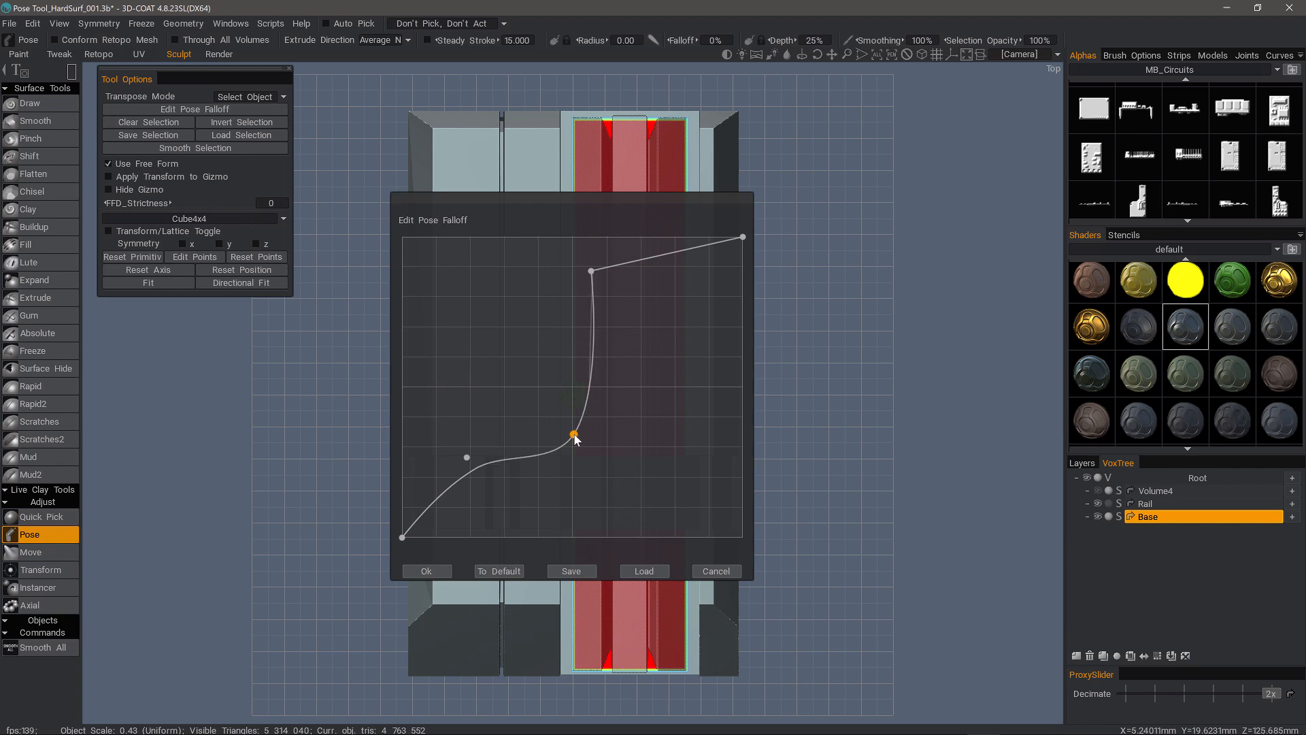
pyautogui.rightClick(573, 434)
pyautogui.rightClick(466, 457)
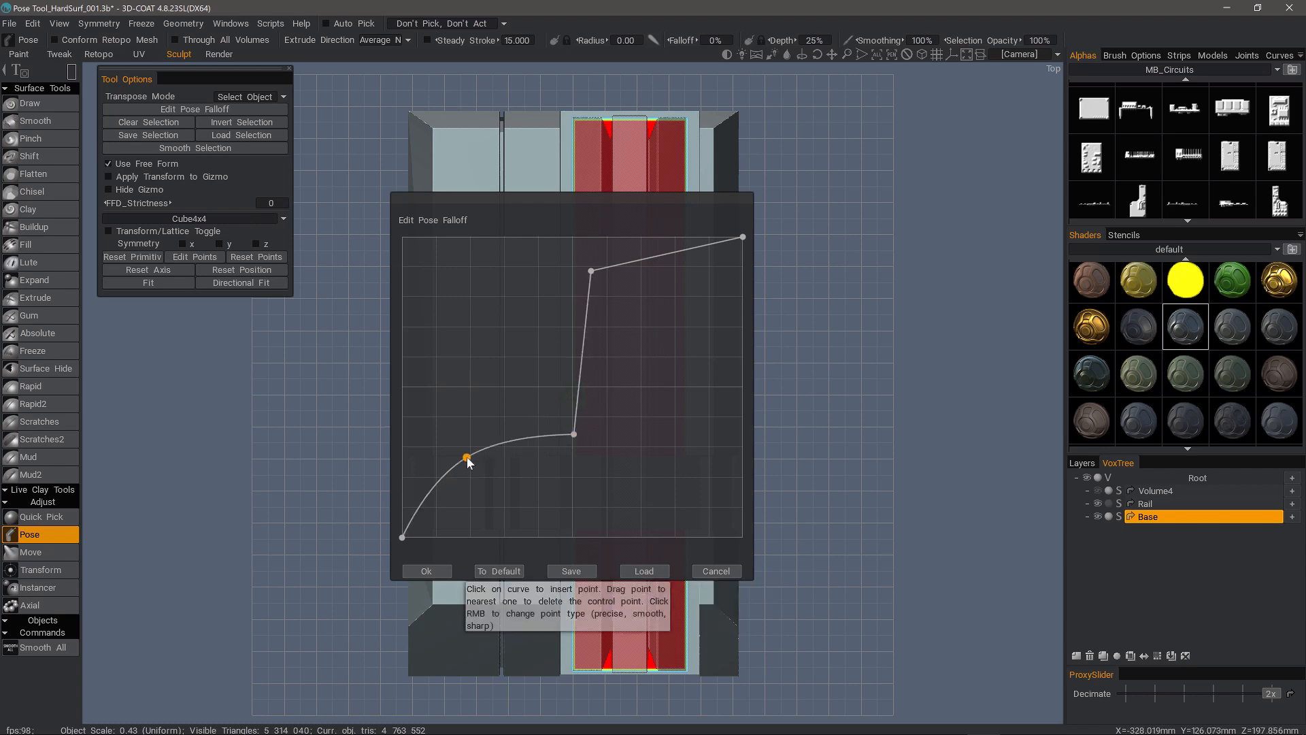
pyautogui.rightClick(467, 458)
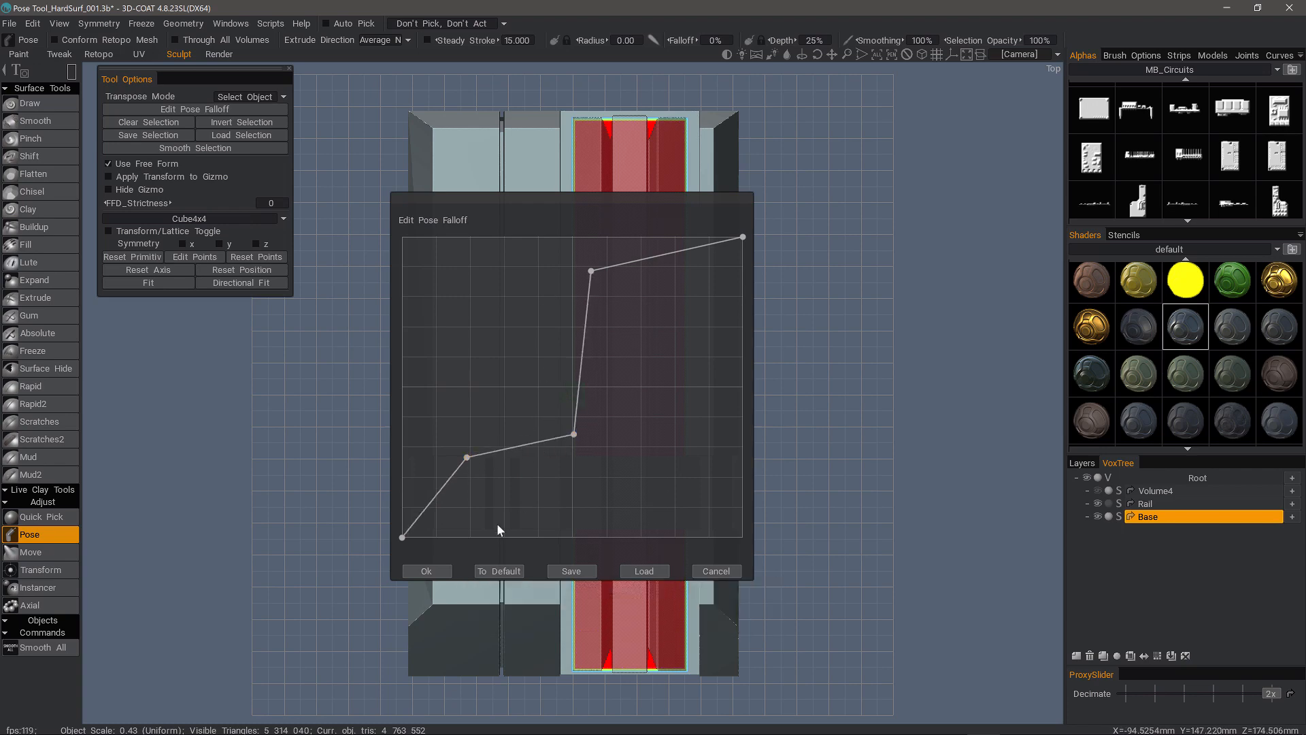
pyautogui.click(427, 571)
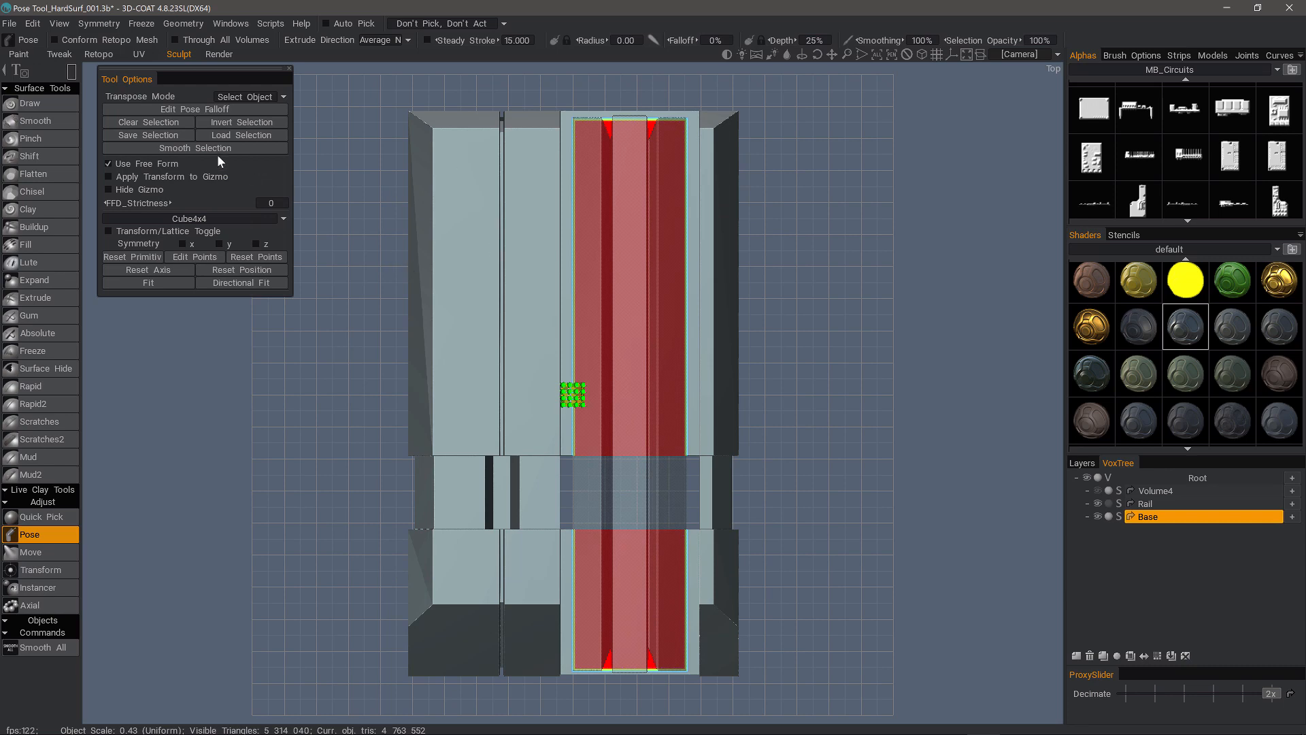
# Step: Clear the selection, set Transpose Mode to Paint Select, and select a small square patch near Base's far left corner
pyautogui.click(152, 122)
pyautogui.click(259, 96)
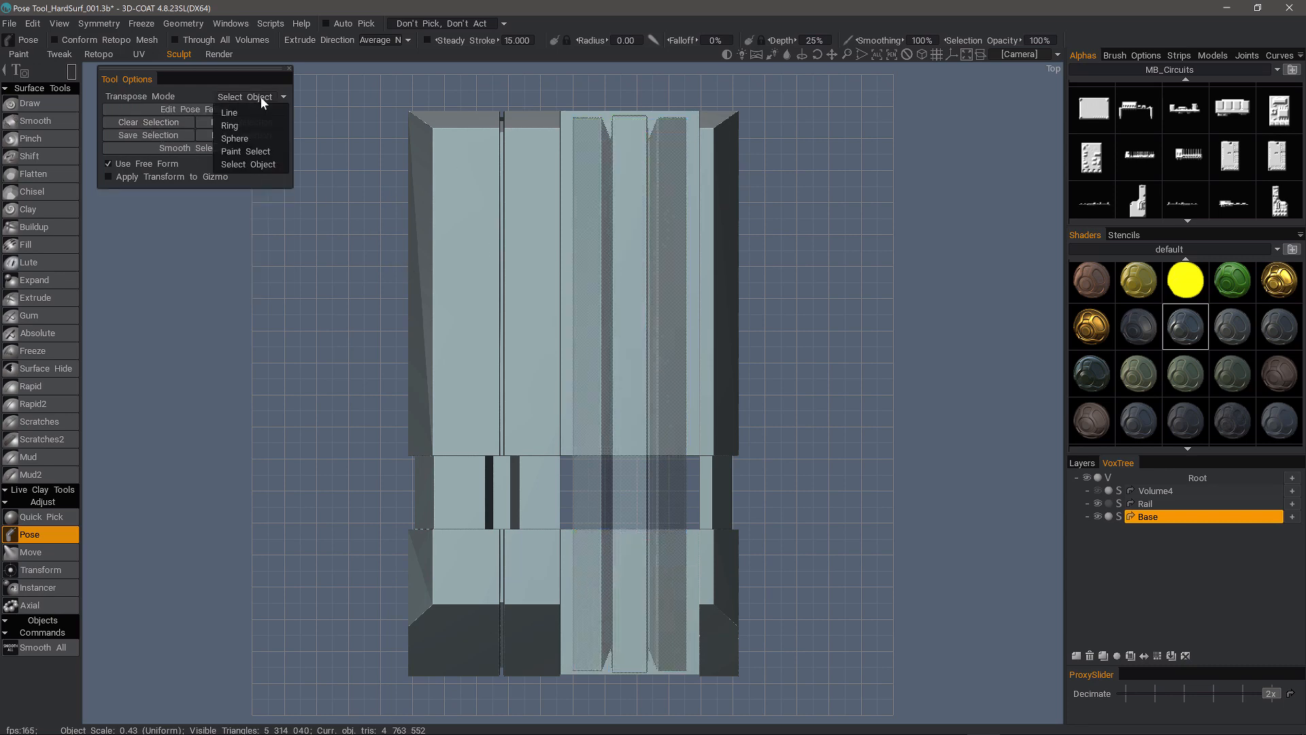
pyautogui.click(268, 156)
pyautogui.scroll(-1, 460, 180)
pyautogui.moveTo(460, 180); pyautogui.dragTo(490, 210)
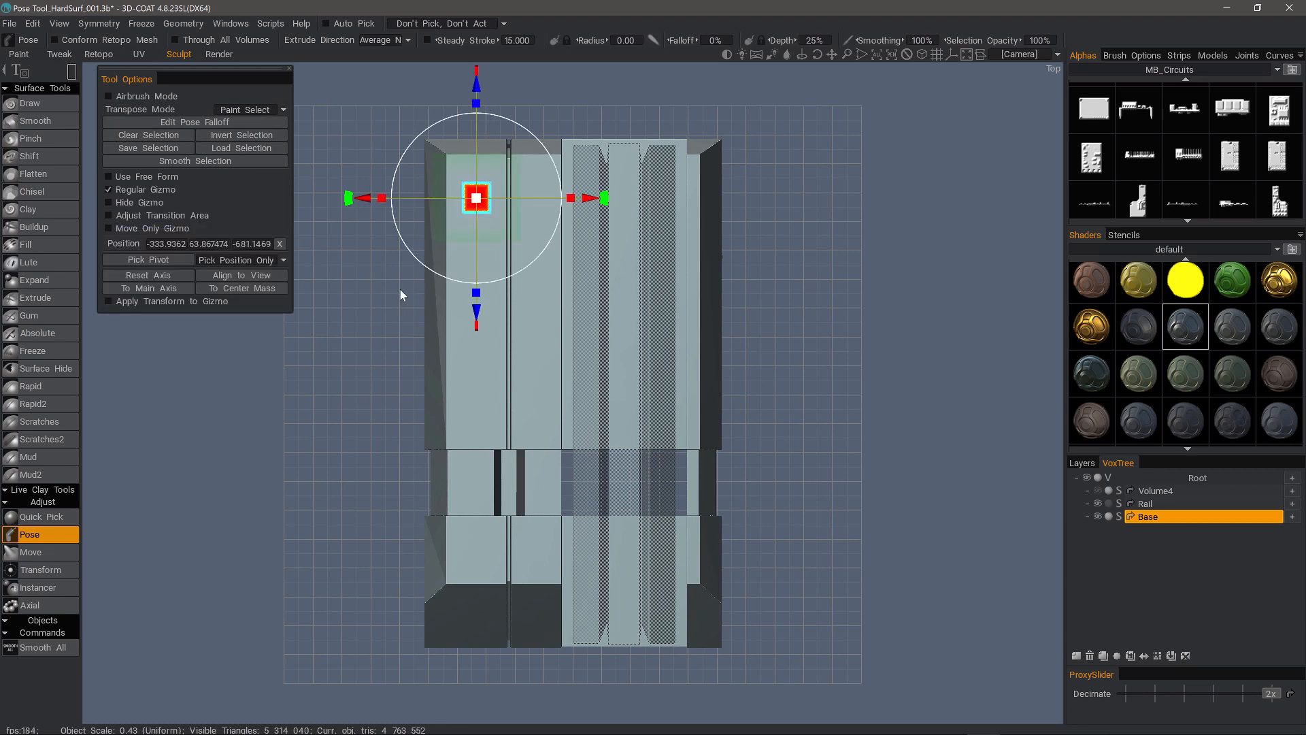
# Step: Move the gizmo alone up to the selected patch on Base's upper surface in the Left view, at height 140.82316
pyautogui.moveTo(402, 292); pyautogui.dragTo(544, 437)
pyautogui.moveTo(274, 510); pyautogui.dragTo(275, 474)
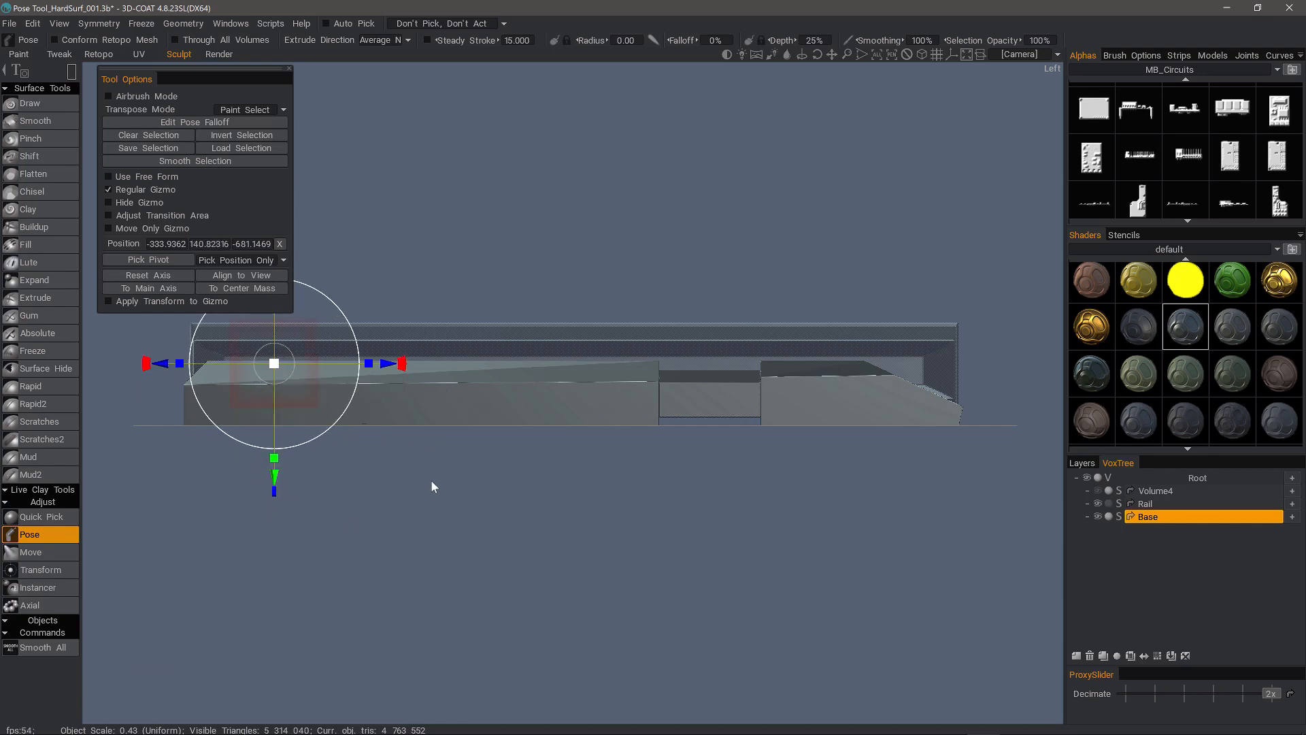
pyautogui.moveTo(431, 480); pyautogui.dragTo(438, 430, button='middle')
pyautogui.moveTo(438, 430); pyautogui.dragTo(401, 503)
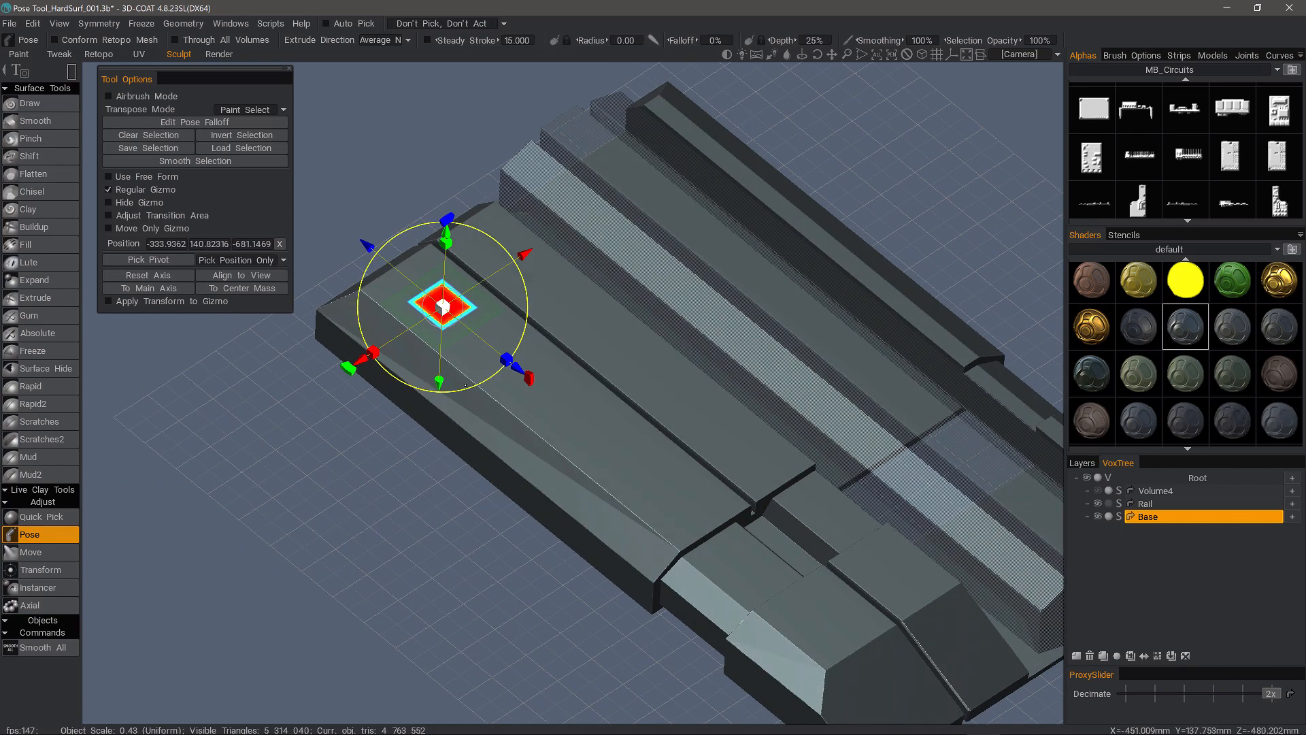
# Step: Raise the selected square patch vertically to a gizmo height of 175.01040 and examine its sides close up
pyautogui.moveTo(408, 231); pyautogui.dragTo(408, 183)
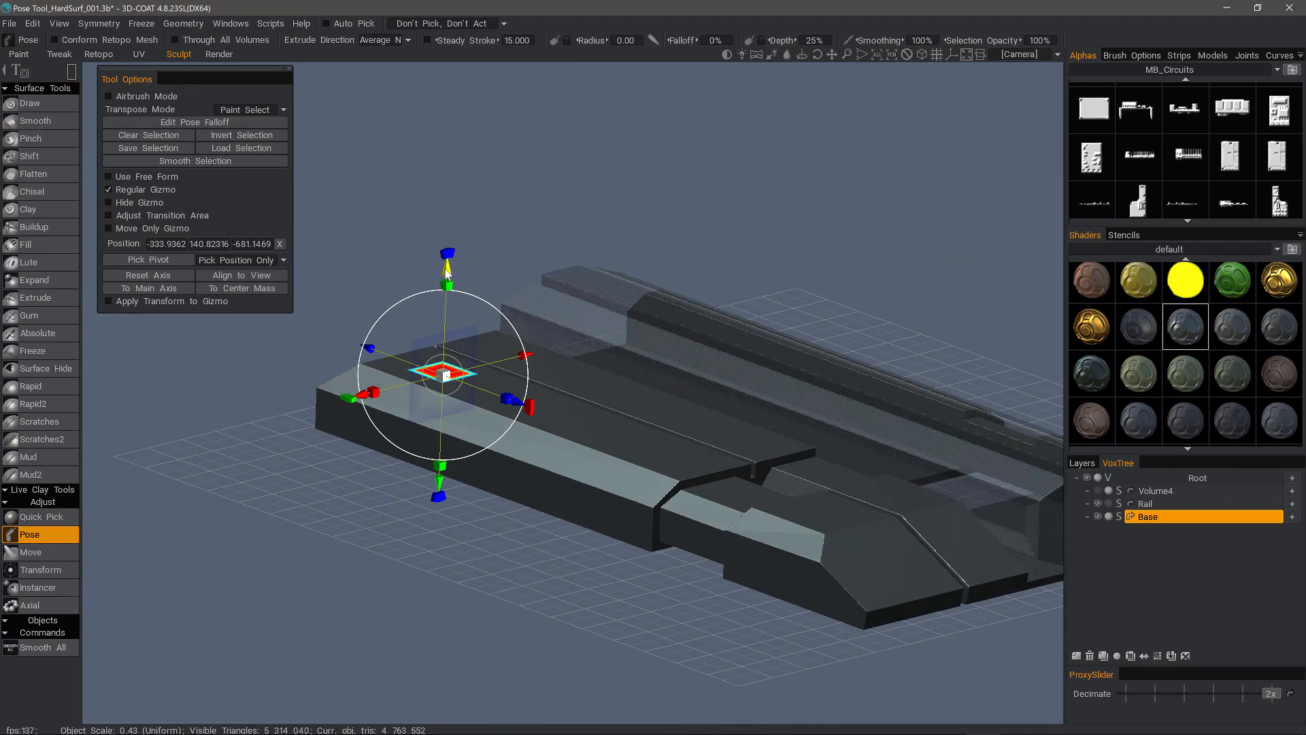
pyautogui.moveTo(446, 268); pyautogui.dragTo(448, 251)
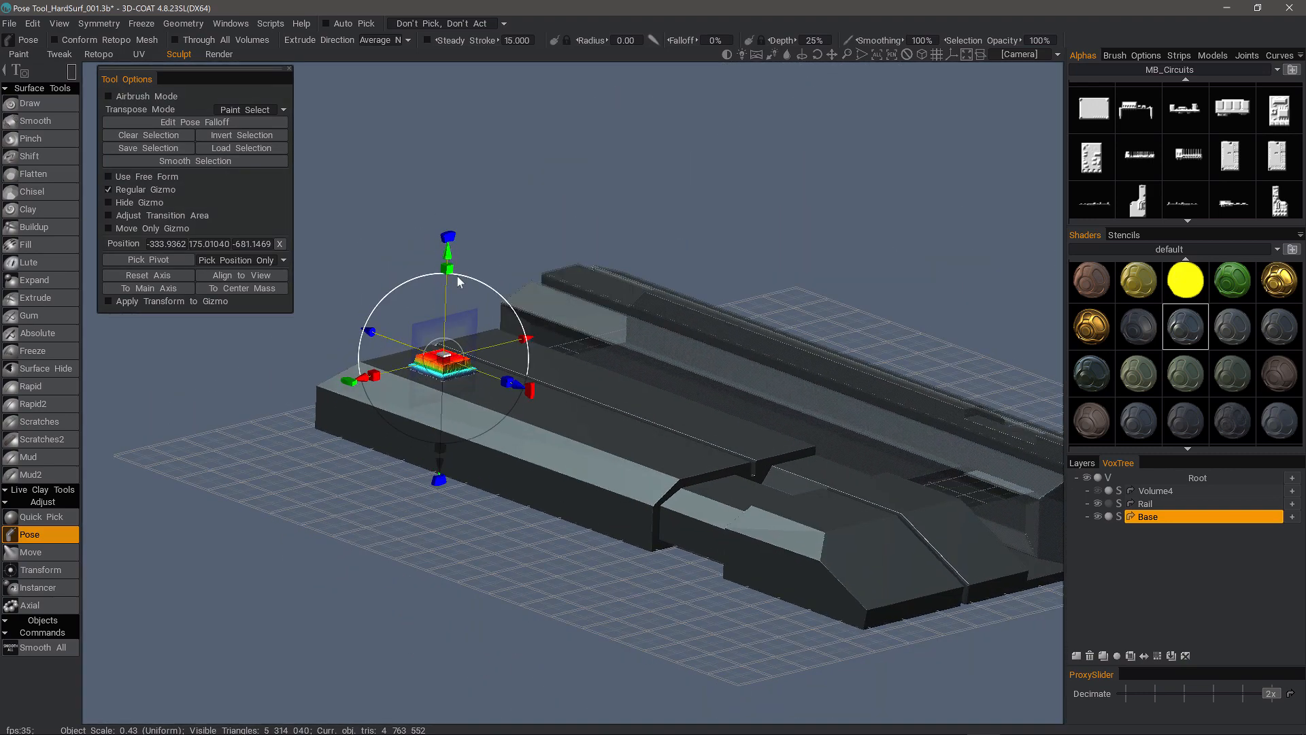
pyautogui.scroll(3, 472, 365)
pyautogui.scroll(-3, 472, 364)
pyautogui.keyDown('alt'); pyautogui.moveTo(465, 283); pyautogui.dragTo(509, 305); pyautogui.keyUp('alt')
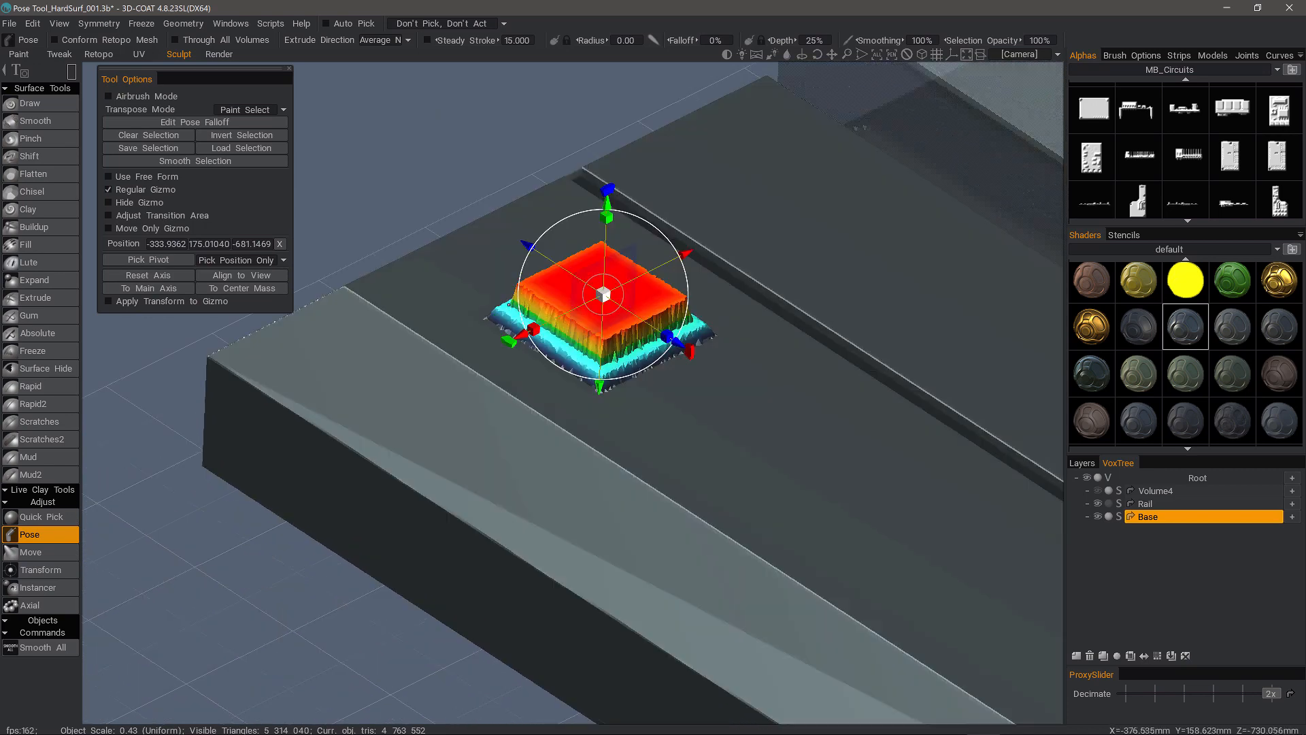
# Step: Compare the pose falloff curve with the raised patch's sides and accept the curve
pyautogui.click(213, 124)
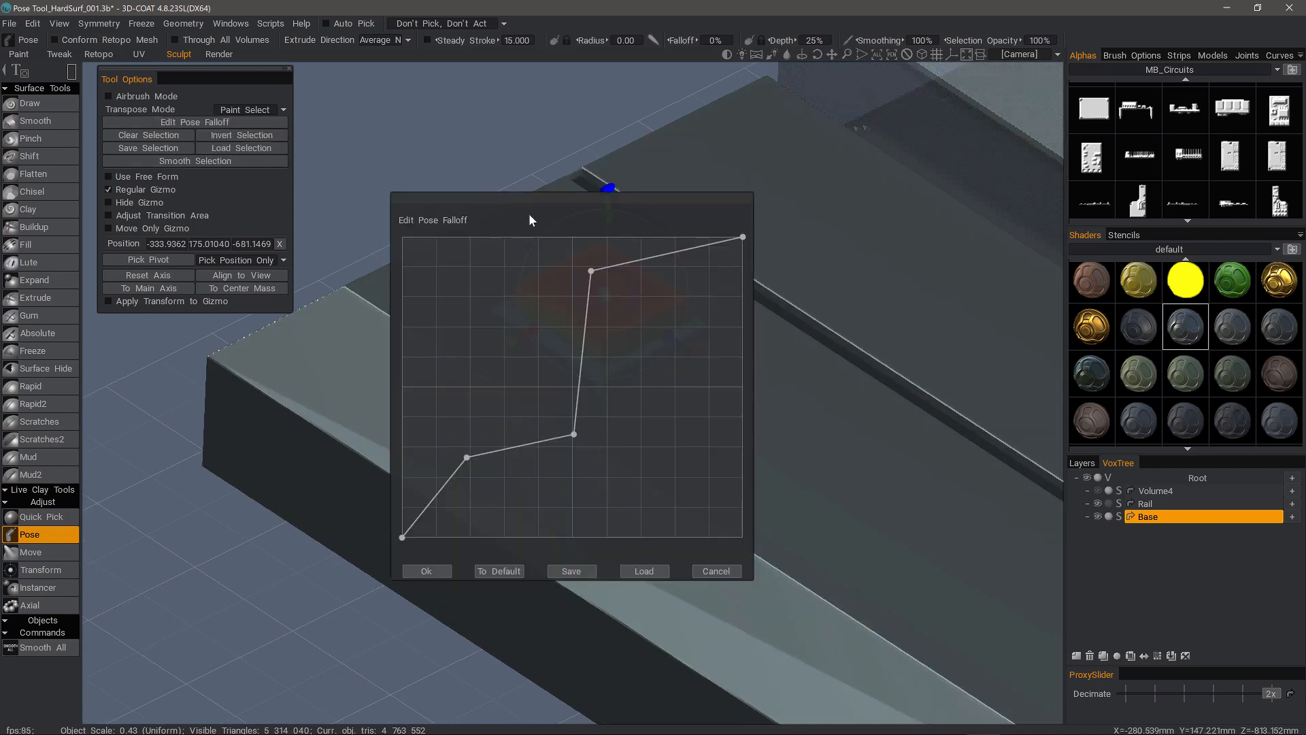
pyautogui.moveTo(531, 200); pyautogui.dragTo(828, 187)
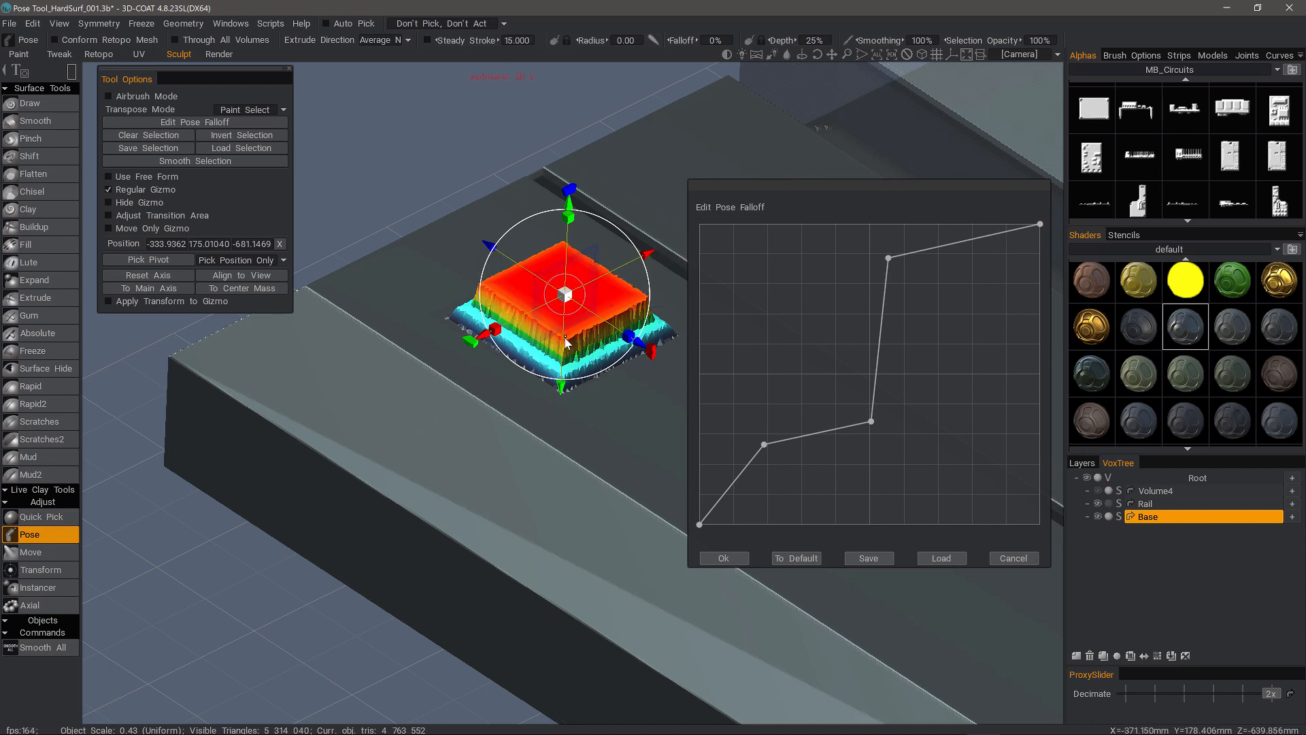
pyautogui.click(721, 558)
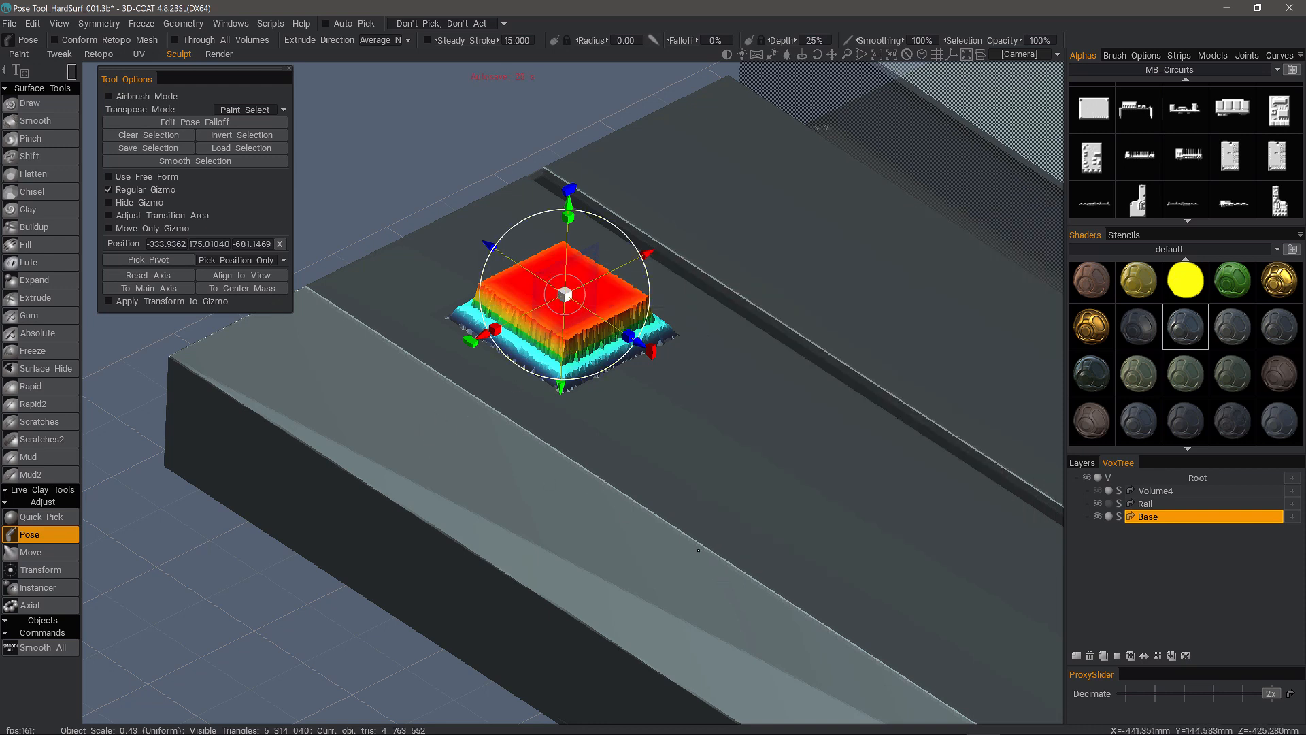
# Step: Sink the selected patch into Base's upper surface as a square recess, to a gizmo height of 129.8858
pyautogui.keyDown('alt'); pyautogui.moveTo(405, 262); pyautogui.dragTo(438, 231, button='right'); pyautogui.keyUp('alt')
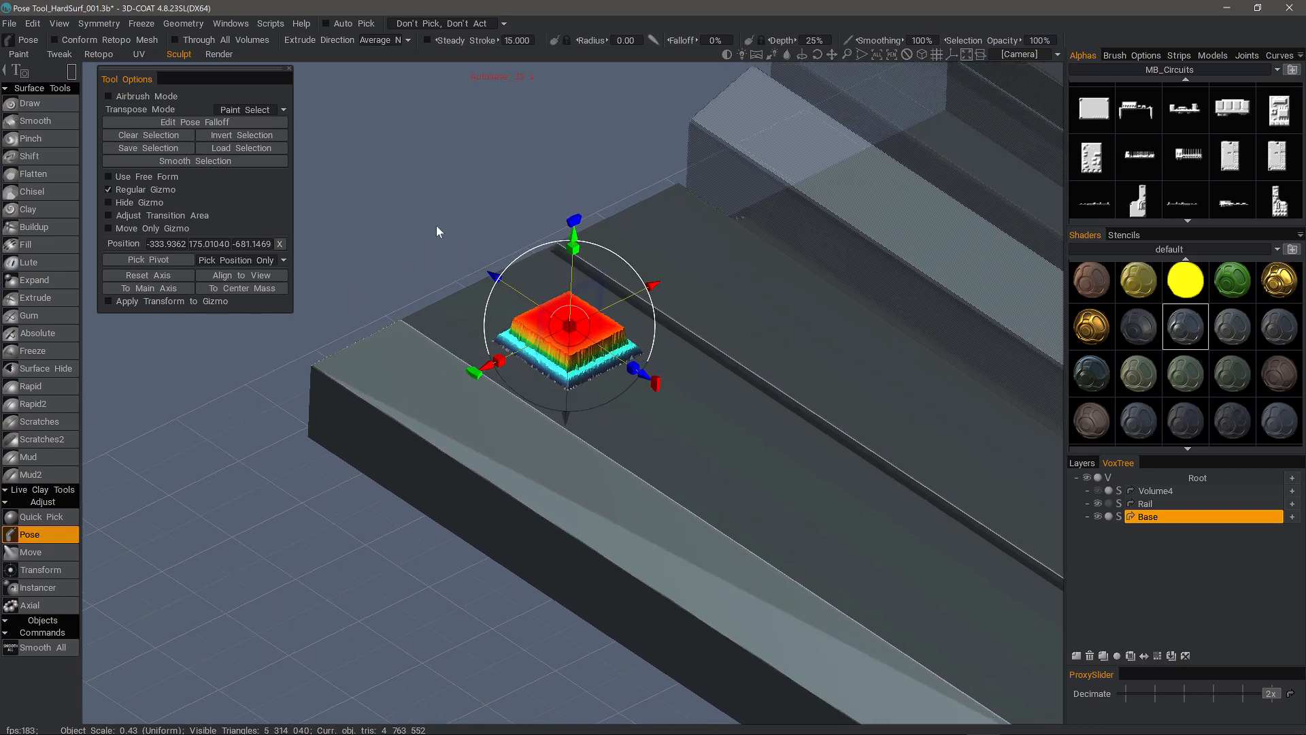
pyautogui.keyDown('alt'); pyautogui.moveTo(437, 231); pyautogui.dragTo(582, 375); pyautogui.keyUp('alt')
pyautogui.keyDown('alt'); pyautogui.moveTo(582, 375); pyautogui.dragTo(565, 338); pyautogui.keyUp('alt')
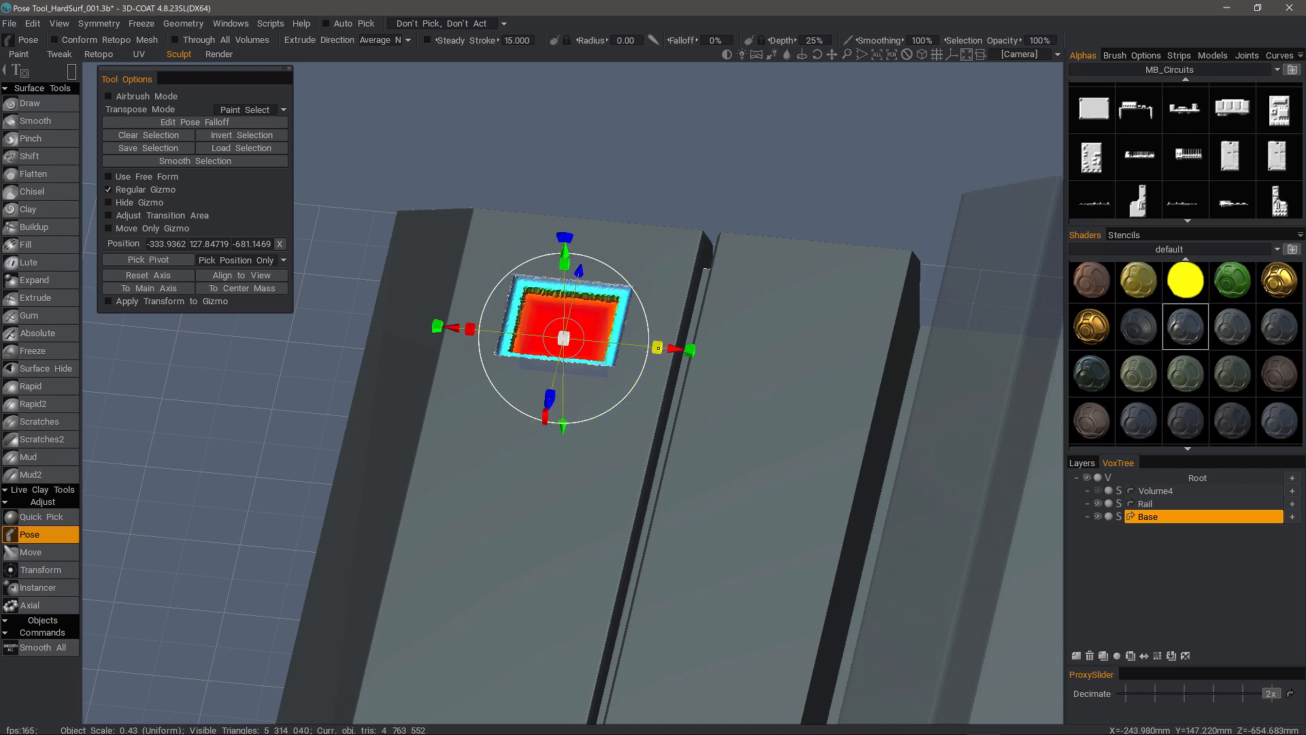
pyautogui.moveTo(658, 347); pyautogui.dragTo(630, 346)
pyautogui.moveTo(553, 379); pyautogui.dragTo(511, 292)
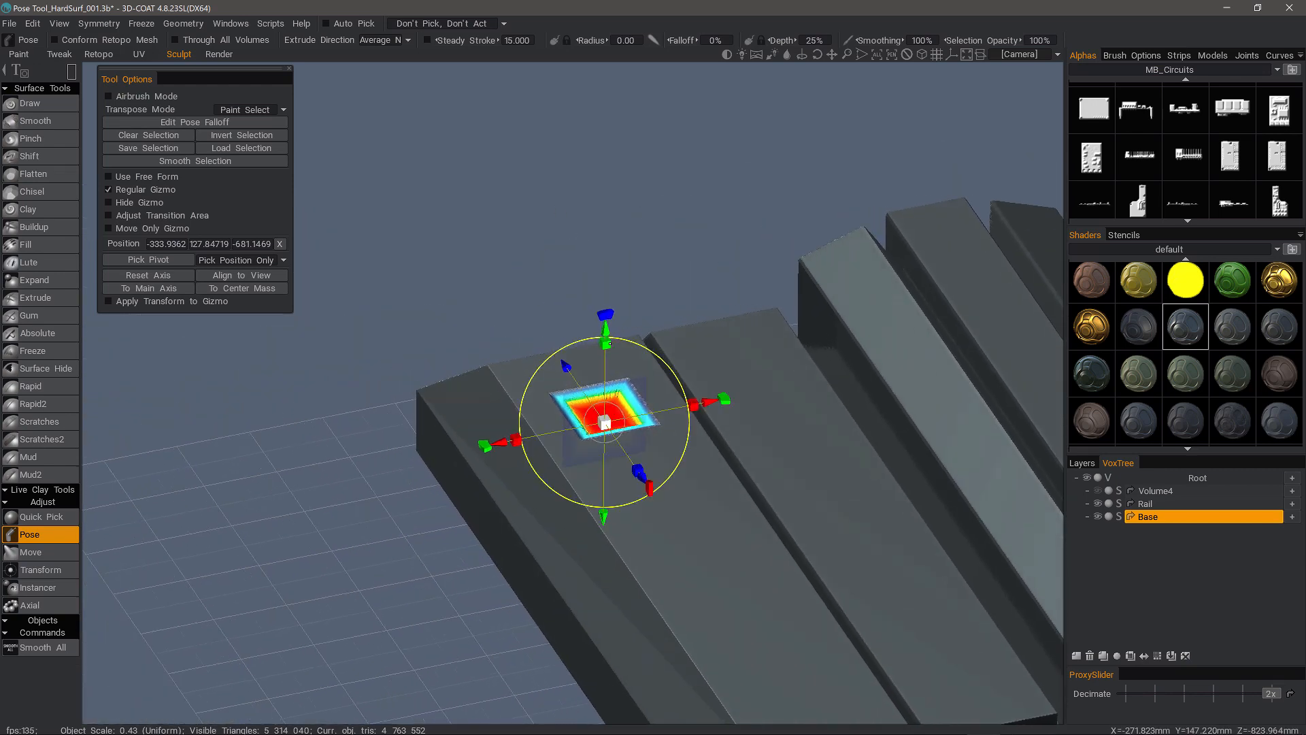
pyautogui.moveTo(606, 331); pyautogui.dragTo(509, 143)
pyautogui.keyDown('alt'); pyautogui.moveTo(509, 143); pyautogui.dragTo(232, 262, button='middle'); pyautogui.keyUp('alt')
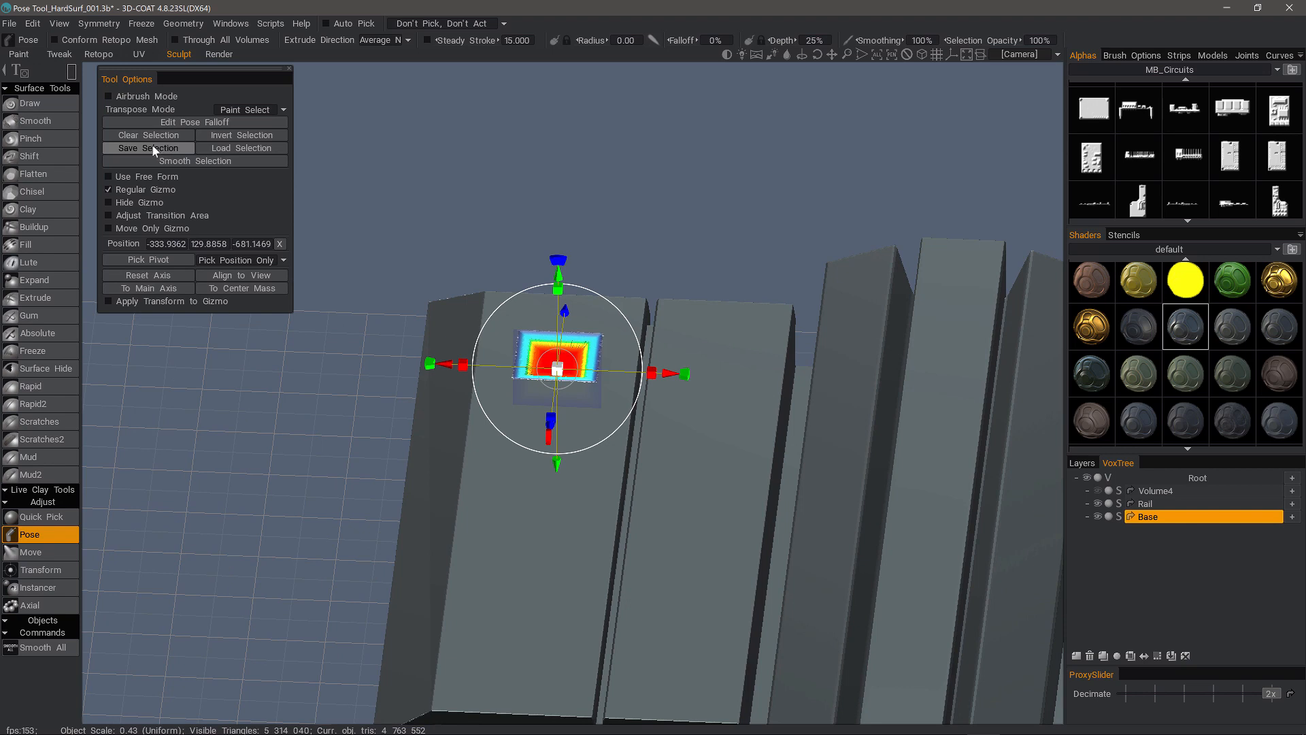
# Step: Smooth the recess's pose selection repeatedly and clear it, then make Smooth the active tool
pyautogui.click(193, 161)
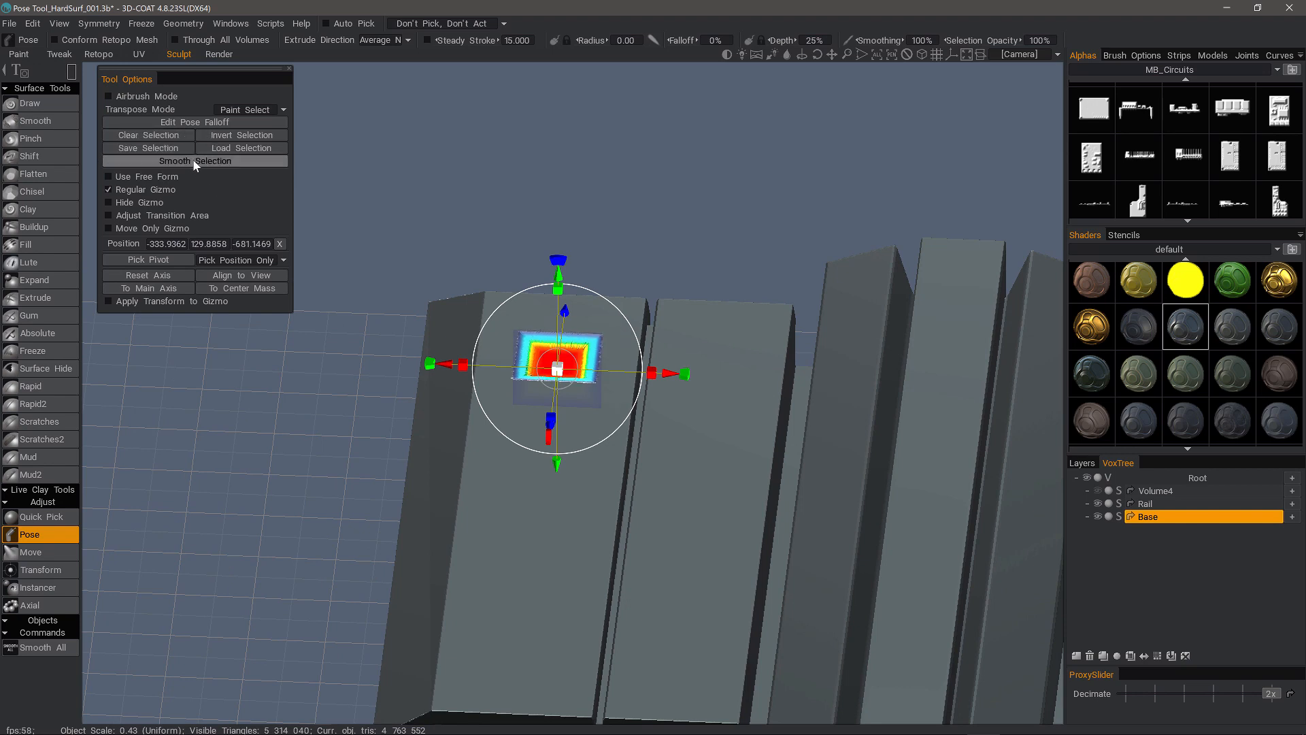
pyautogui.click(193, 161)
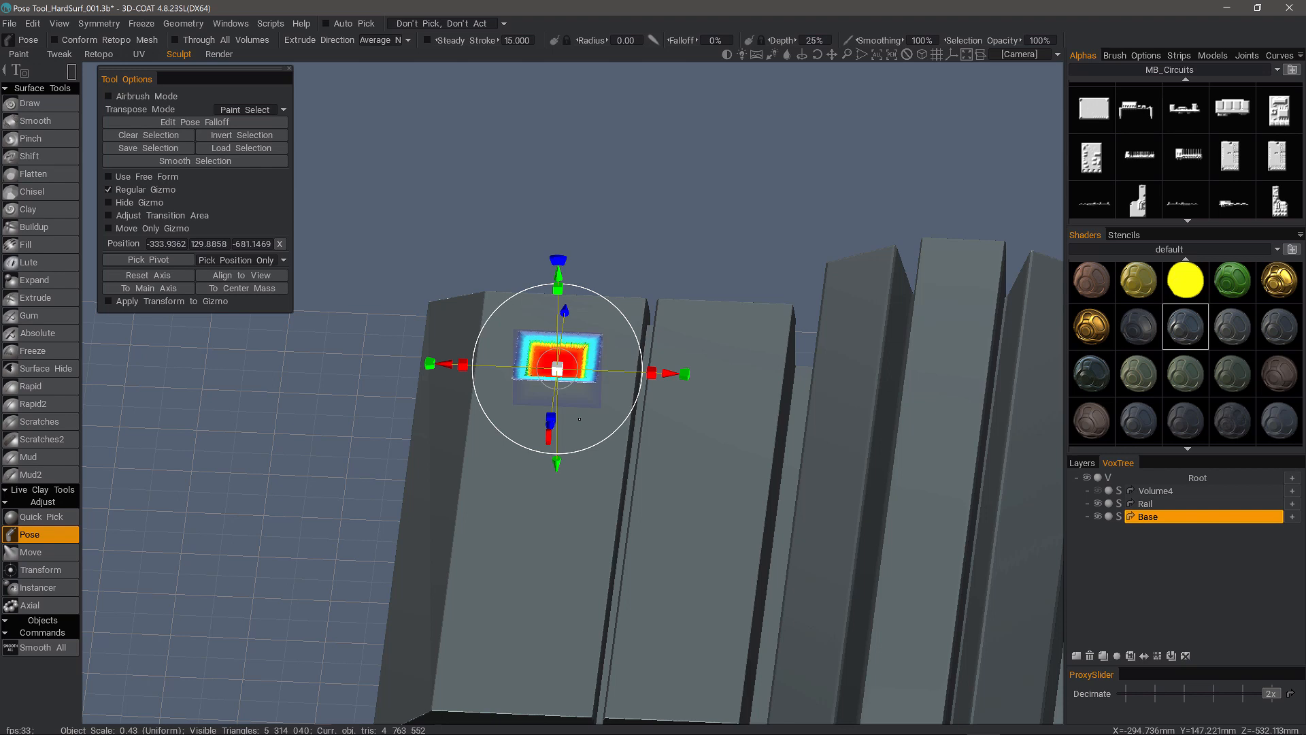
pyautogui.click(228, 149)
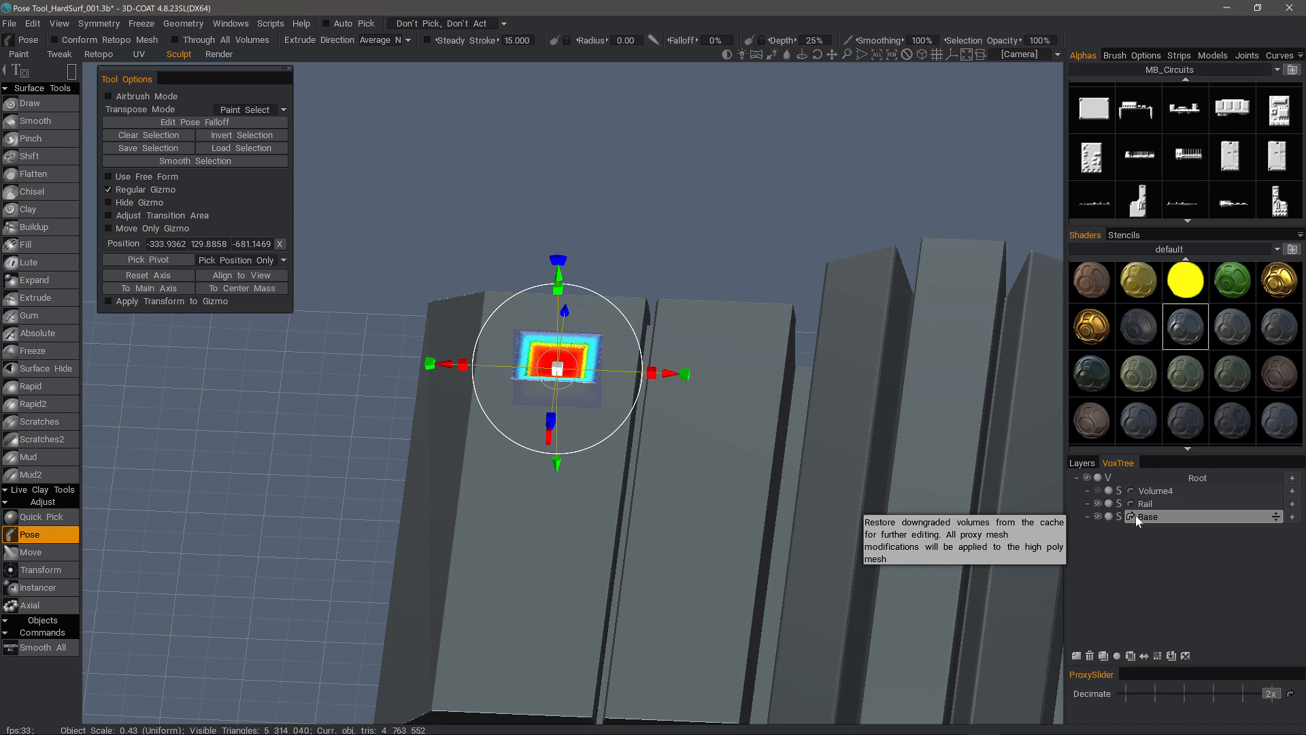
pyautogui.click(157, 136)
pyautogui.moveTo(347, 368); pyautogui.dragTo(469, 306)
pyautogui.moveTo(504, 401); pyautogui.dragTo(565, 465)
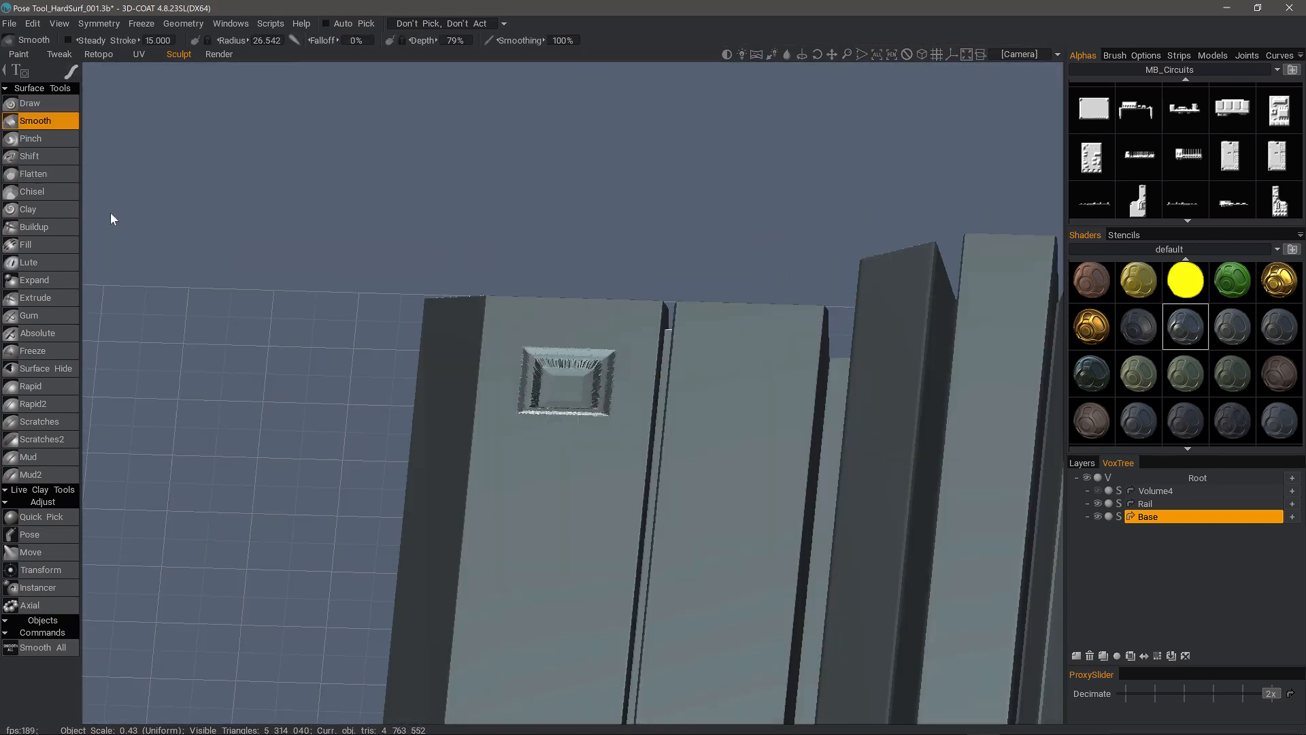
# Step: Smooth the whole Base surface with a raised Smoothing Degree, with Tangent Smoothing, Relaxation and Keep sharp edges enabled
pyautogui.click(63, 648)
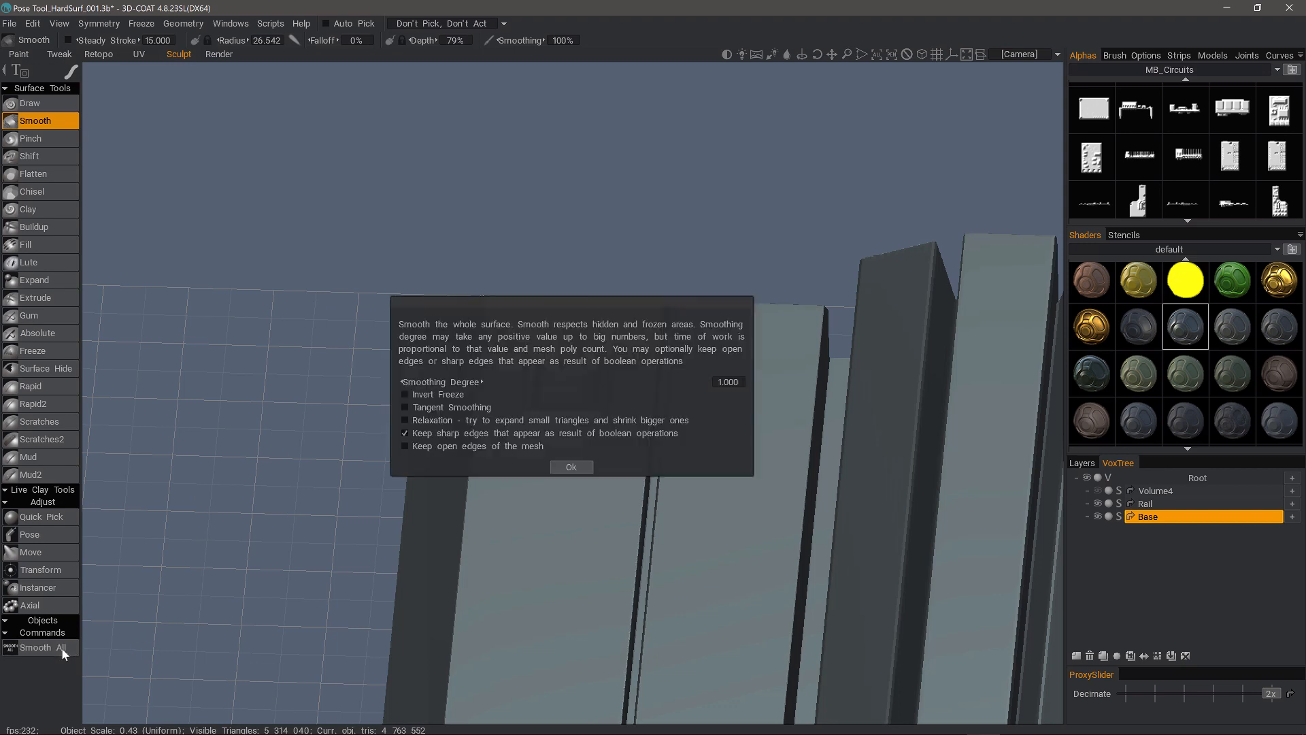
pyautogui.moveTo(585, 307); pyautogui.dragTo(573, 110)
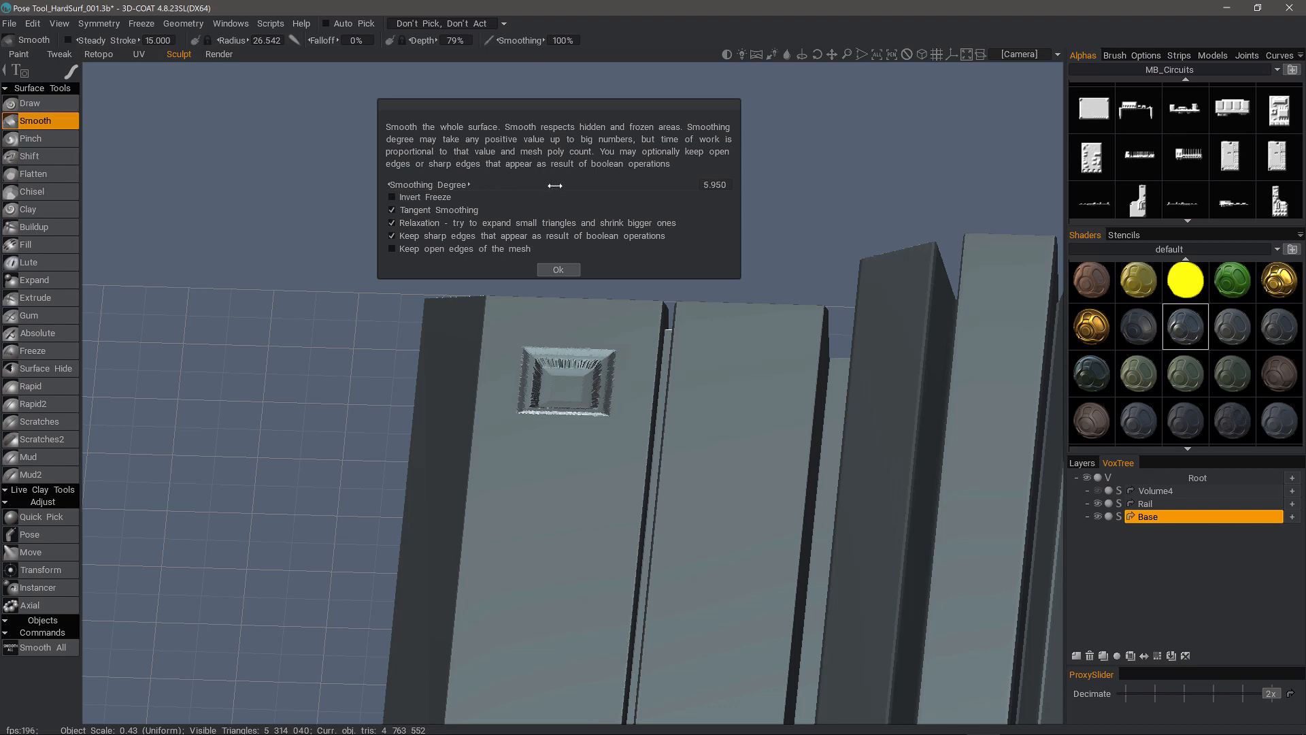
pyautogui.moveTo(555, 186); pyautogui.dragTo(590, 186)
pyautogui.click(560, 268)
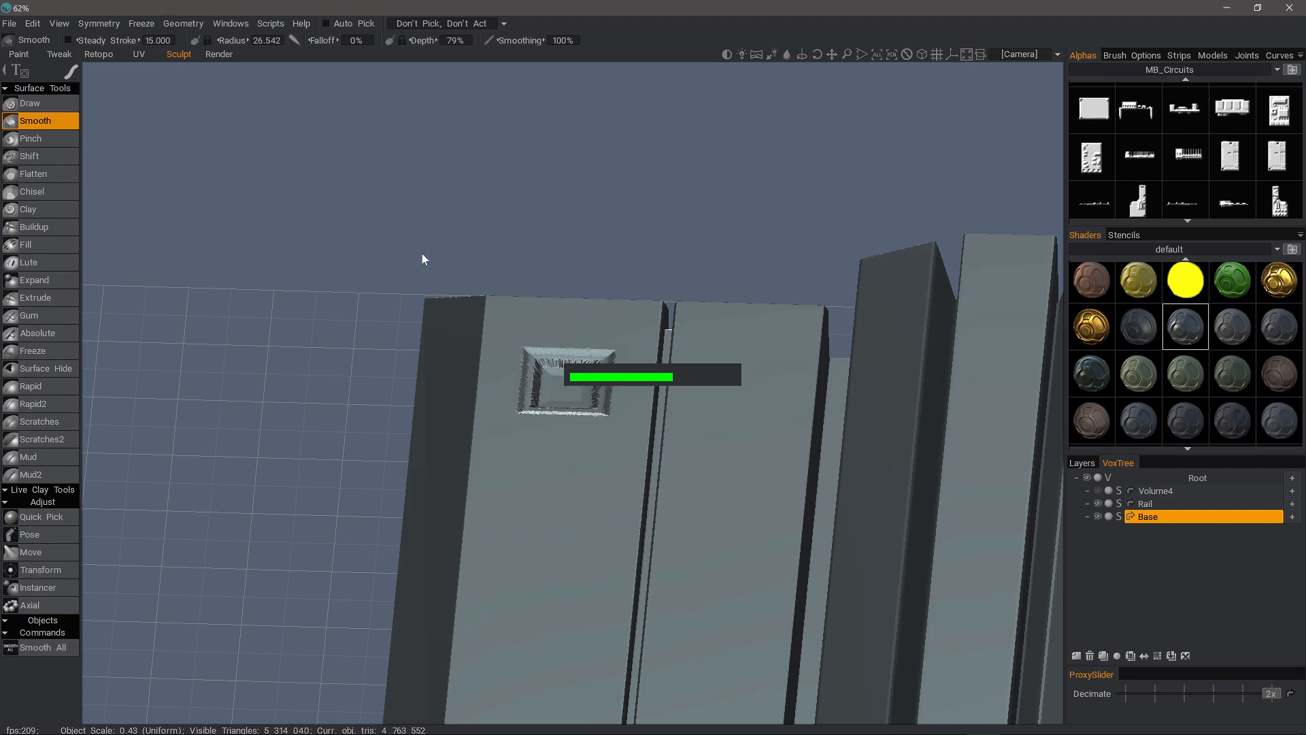
pyautogui.moveTo(423, 253); pyautogui.dragTo(524, 307)
pyautogui.hotkey('shift', 'a')
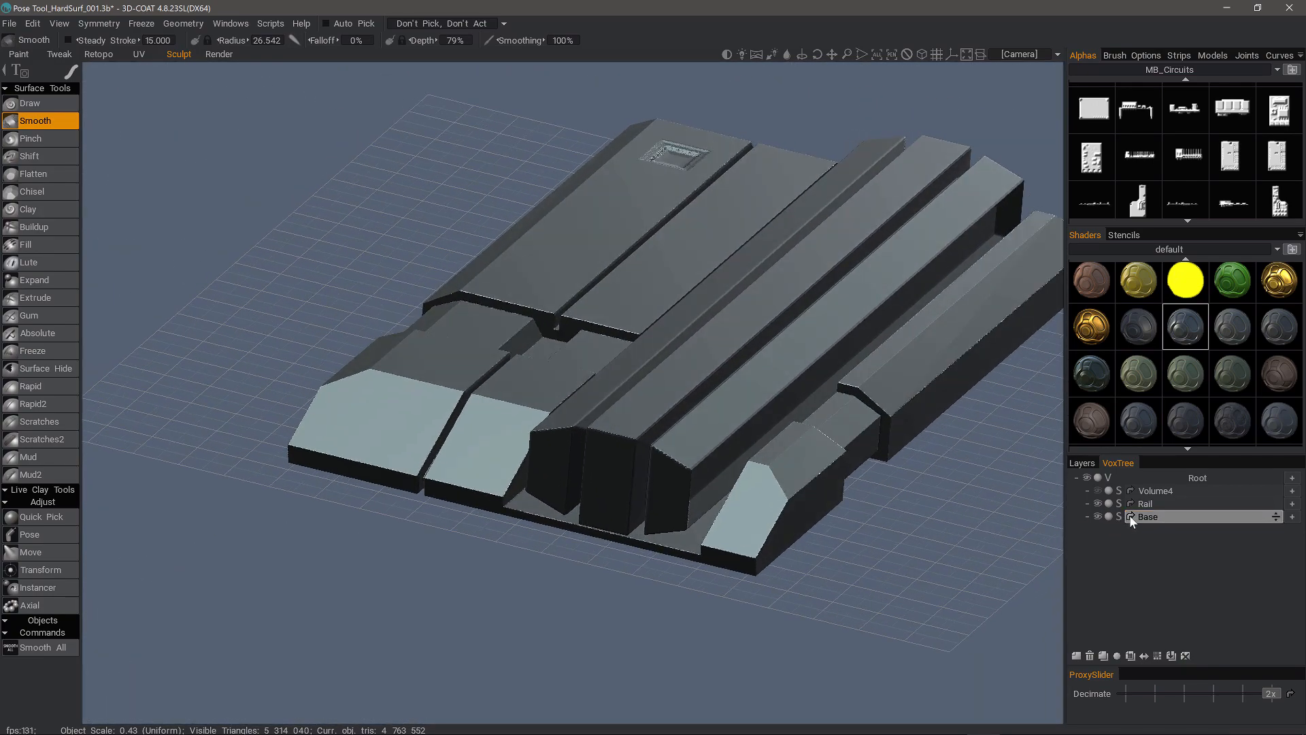
# Step: Restore Base from its cached proxy to full resolution and inspect the smoothed square recess
pyautogui.click(1129, 517)
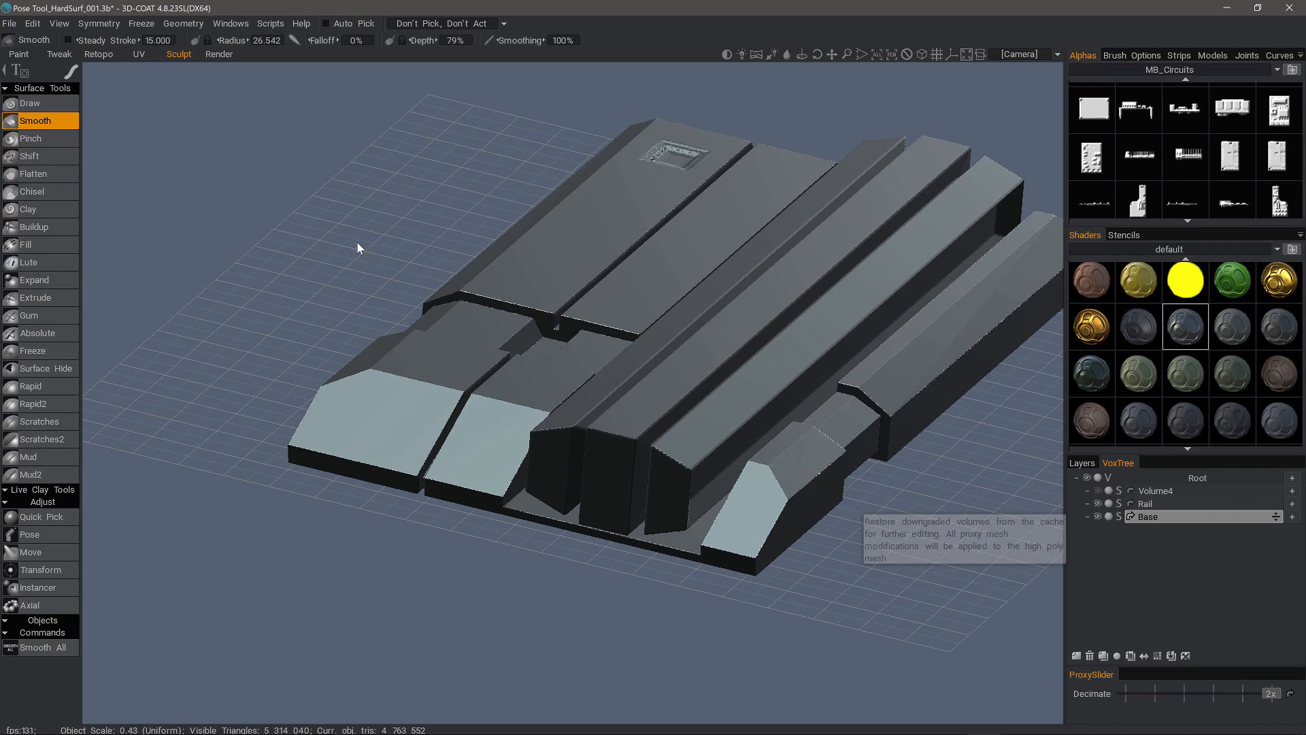
pyautogui.moveTo(358, 242)
pyautogui.mouseDown()
pyautogui.moveTo(489, 304)
pyautogui.moveTo(622, 428)
pyautogui.moveTo(511, 377)
pyautogui.moveTo(462, 379)
pyautogui.mouseUp()
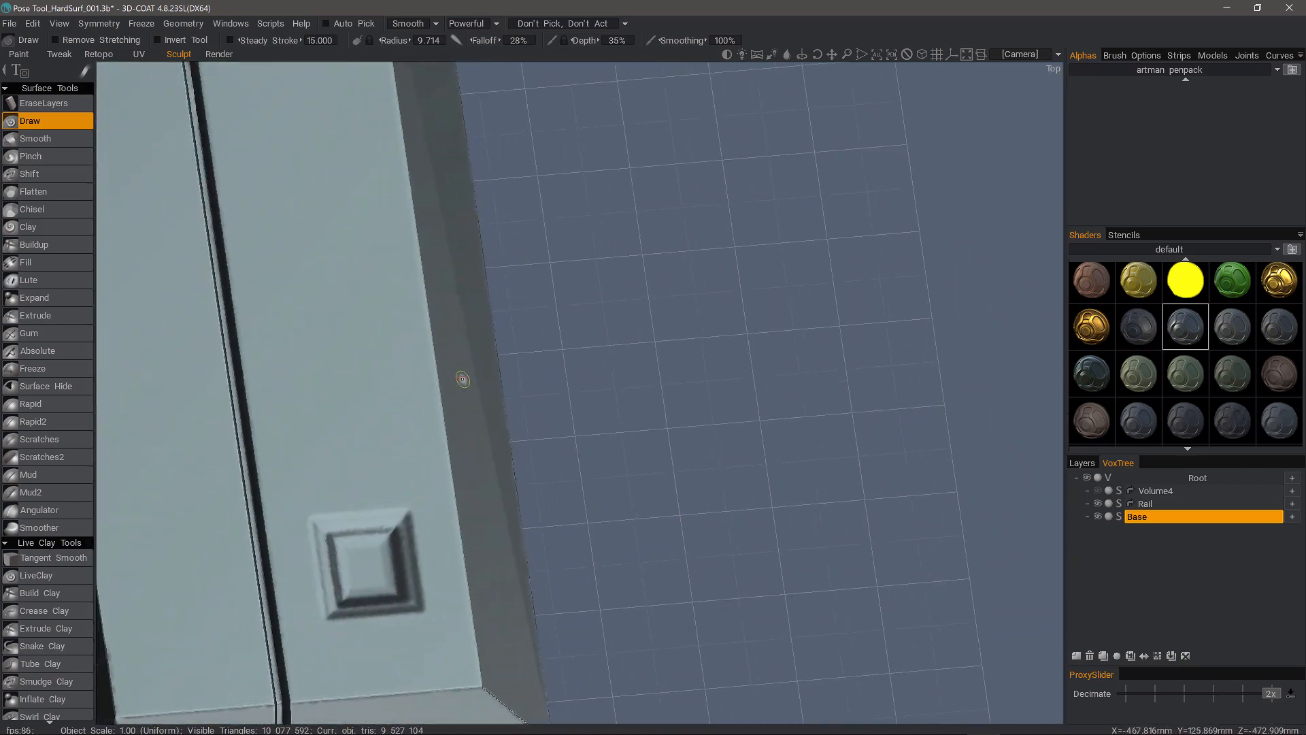
pyautogui.press('5')
pyautogui.moveTo(388, 417)
pyautogui.keyDown('alt'); pyautogui.mouseDown()
pyautogui.moveTo(401, 396)
pyautogui.moveTo(414, 417)
pyautogui.moveTo(406, 343)
pyautogui.moveTo(483, 353)
pyautogui.moveTo(405, 242)
pyautogui.moveTo(496, 353)
pyautogui.moveTo(423, 446)
pyautogui.moveTo(327, 408)
pyautogui.moveTo(385, 276)
pyautogui.moveTo(382, 312)
pyautogui.moveTo(45, 605)
pyautogui.moveTo(36, 636)
pyautogui.moveTo(173, 468)
pyautogui.moveTo(421, 291)
pyautogui.mouseUp(); pyautogui.keyUp('alt')
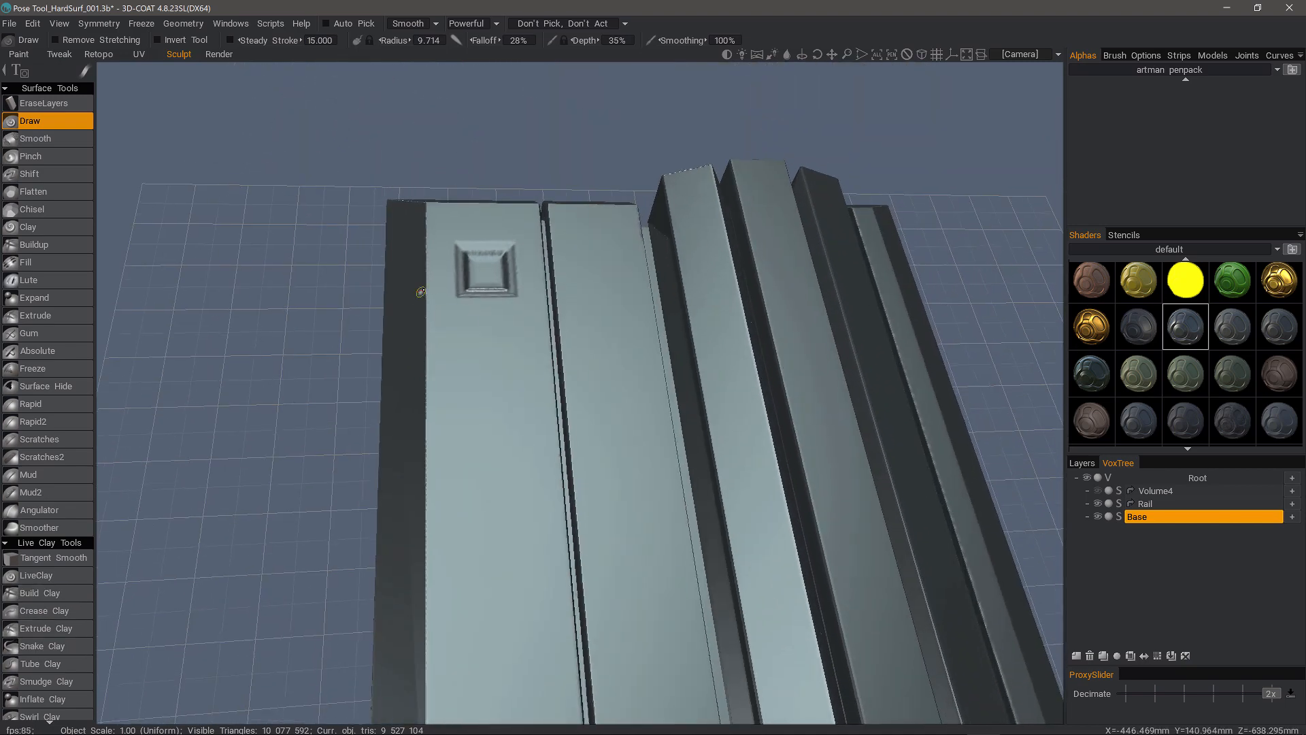
# Step: Keep Base as the current volume and activate the Pose tool from the full toolset
pyautogui.scroll(-5, 72, 338)
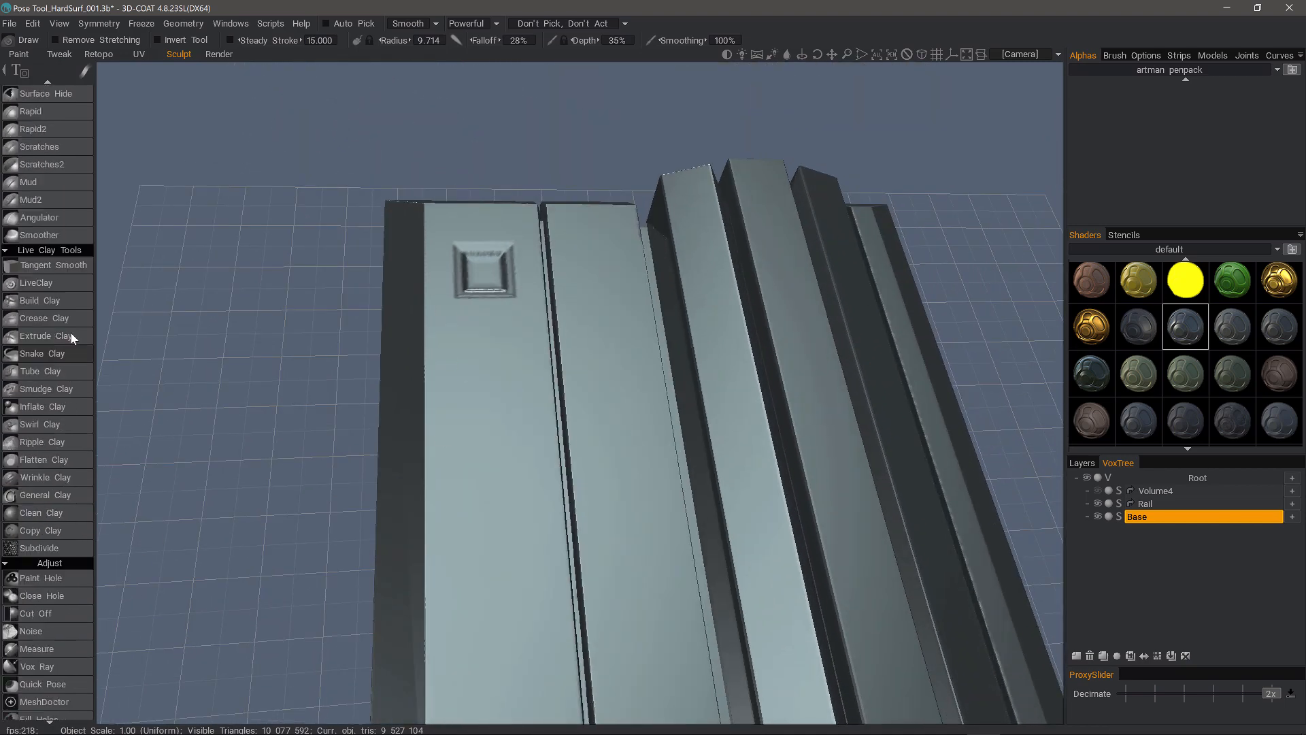
pyautogui.scroll(-3, 71, 408)
pyautogui.scroll(-2, 61, 635)
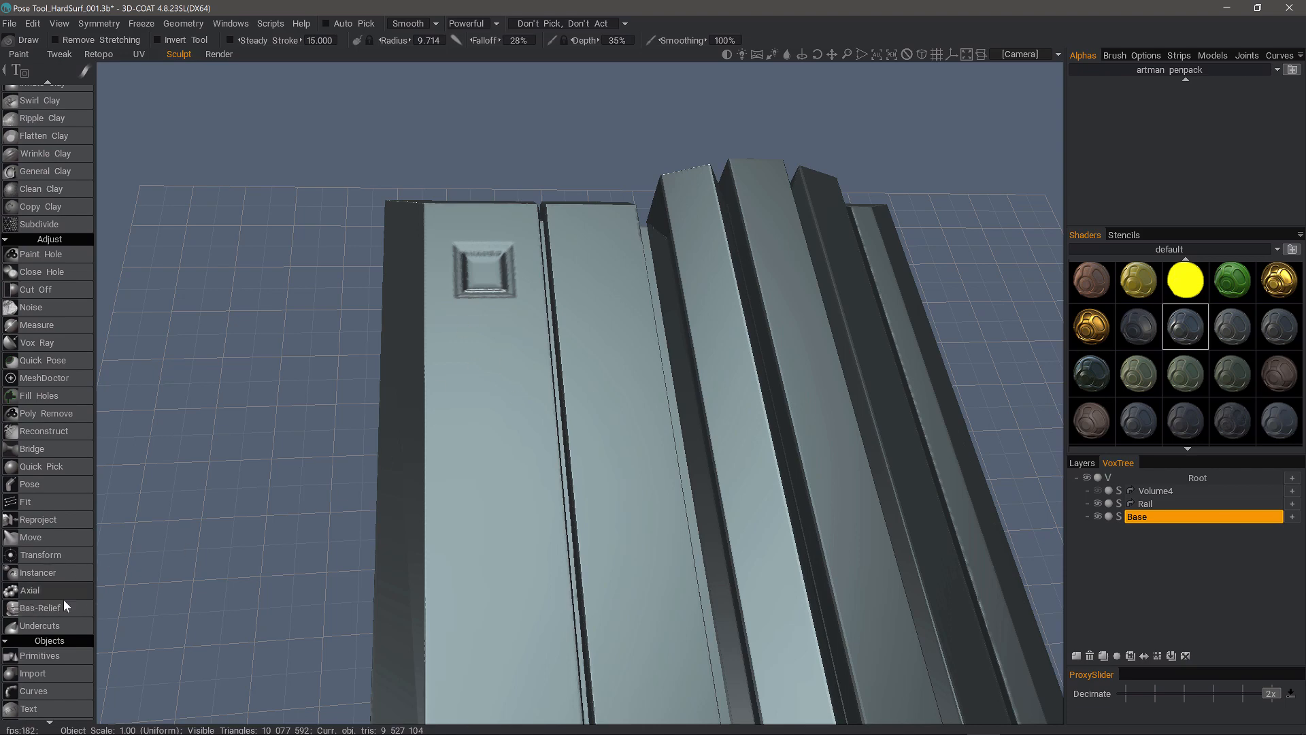
pyautogui.scroll(-5, 63, 598)
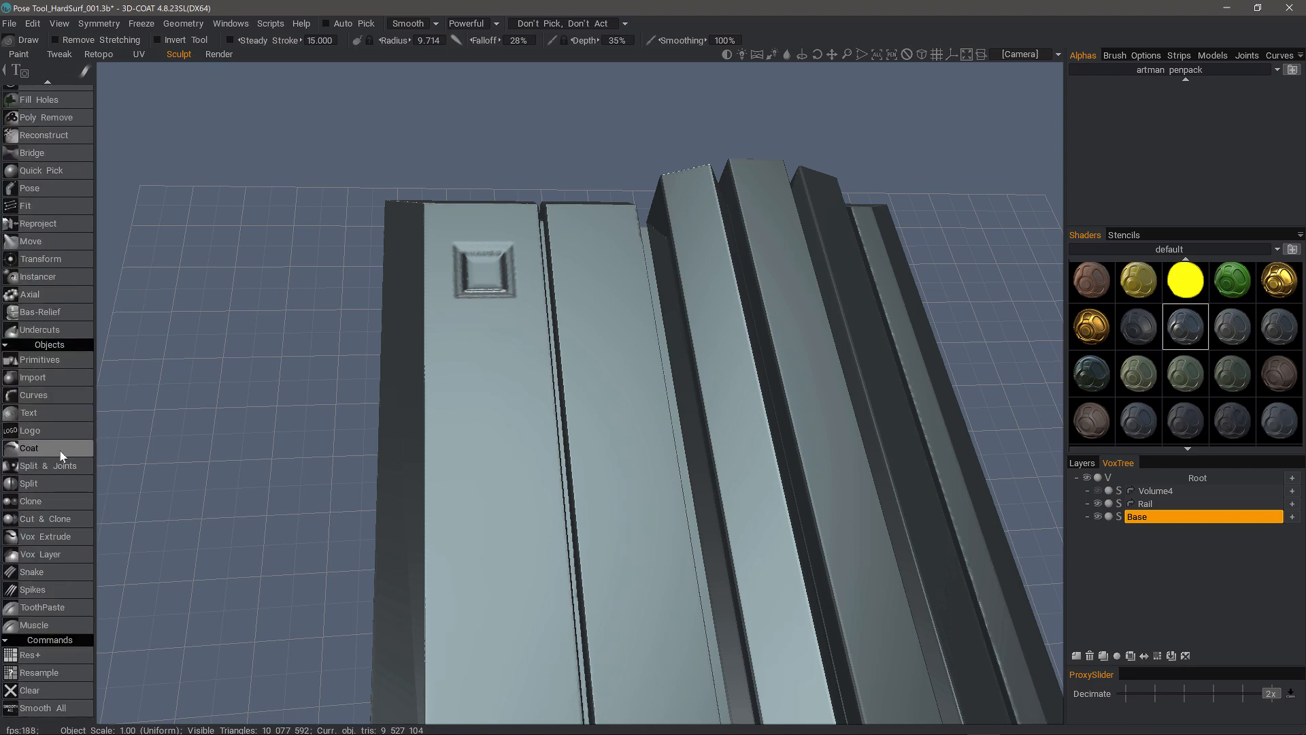
pyautogui.click(1150, 519)
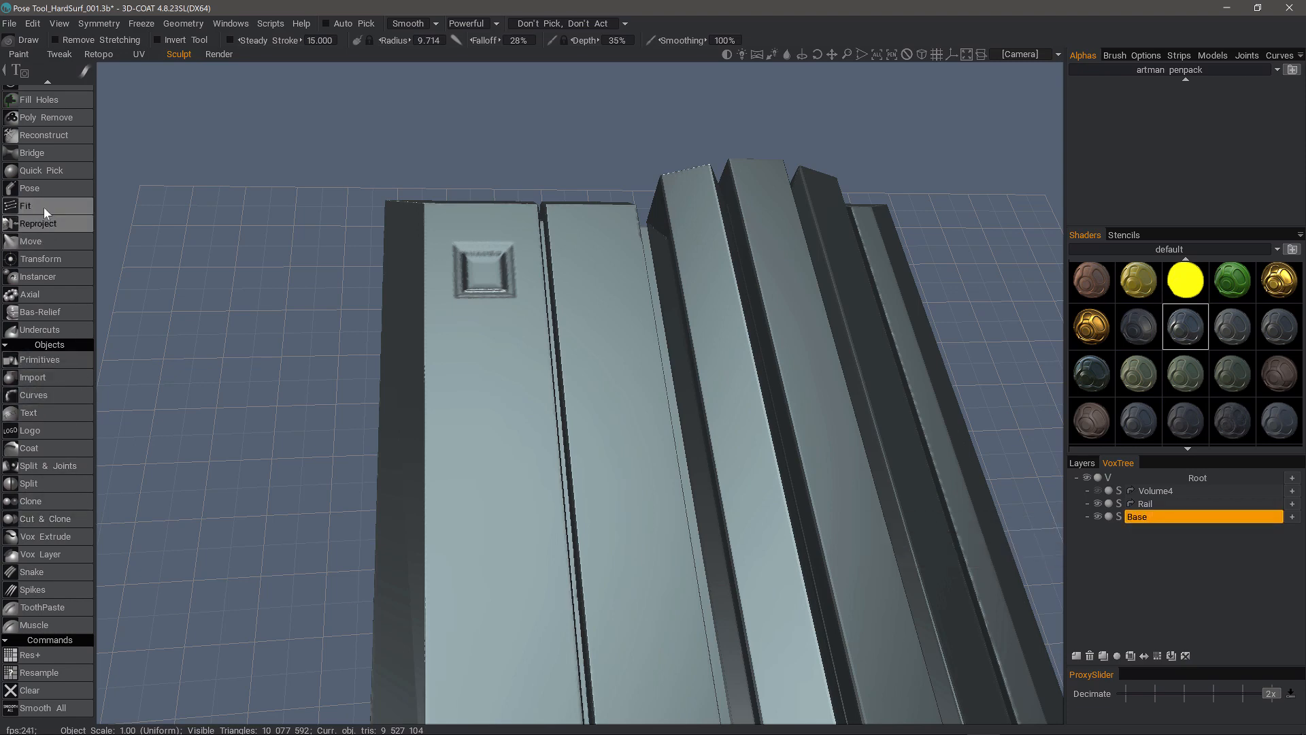
pyautogui.scroll(3, 44, 207)
pyautogui.click(55, 342)
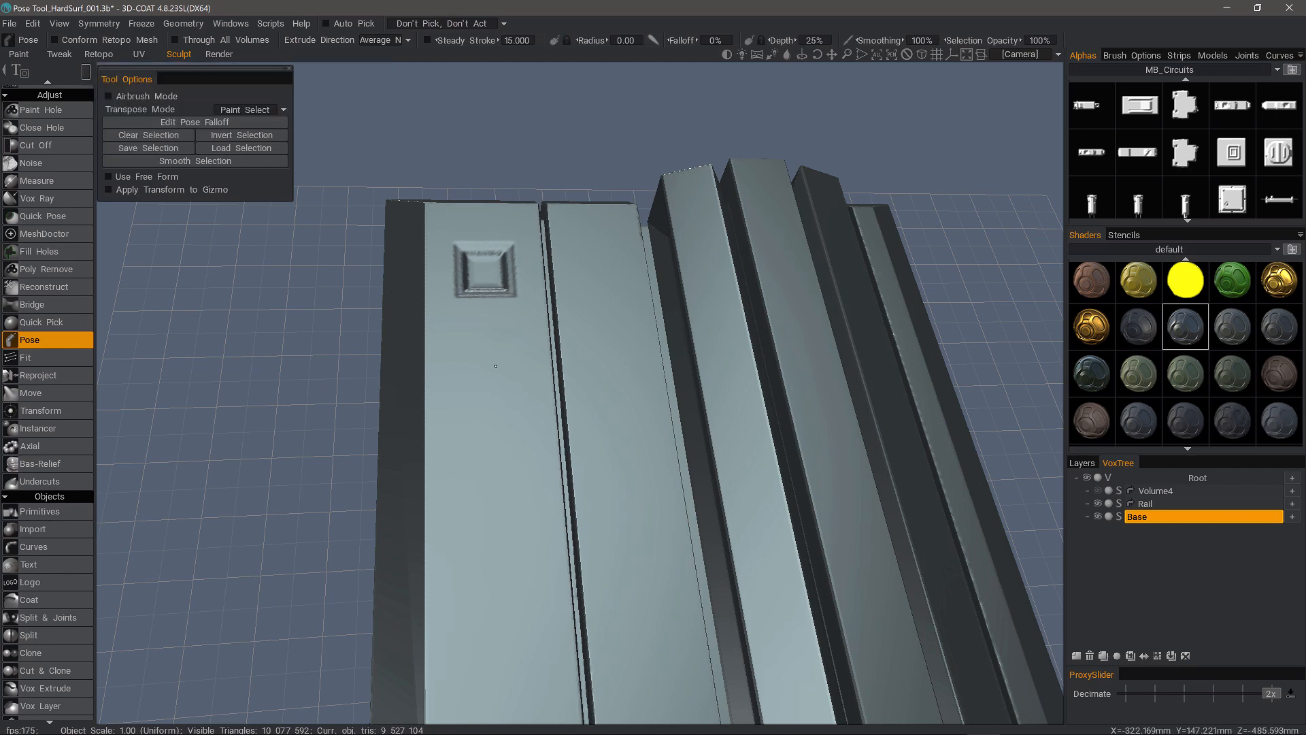
# Step: Select a square patch just below the recess in Top view and align the gizmo to the main axis
pyautogui.keyDown('alt'); pyautogui.moveTo(496, 365); pyautogui.dragTo(491, 359); pyautogui.keyUp('alt')
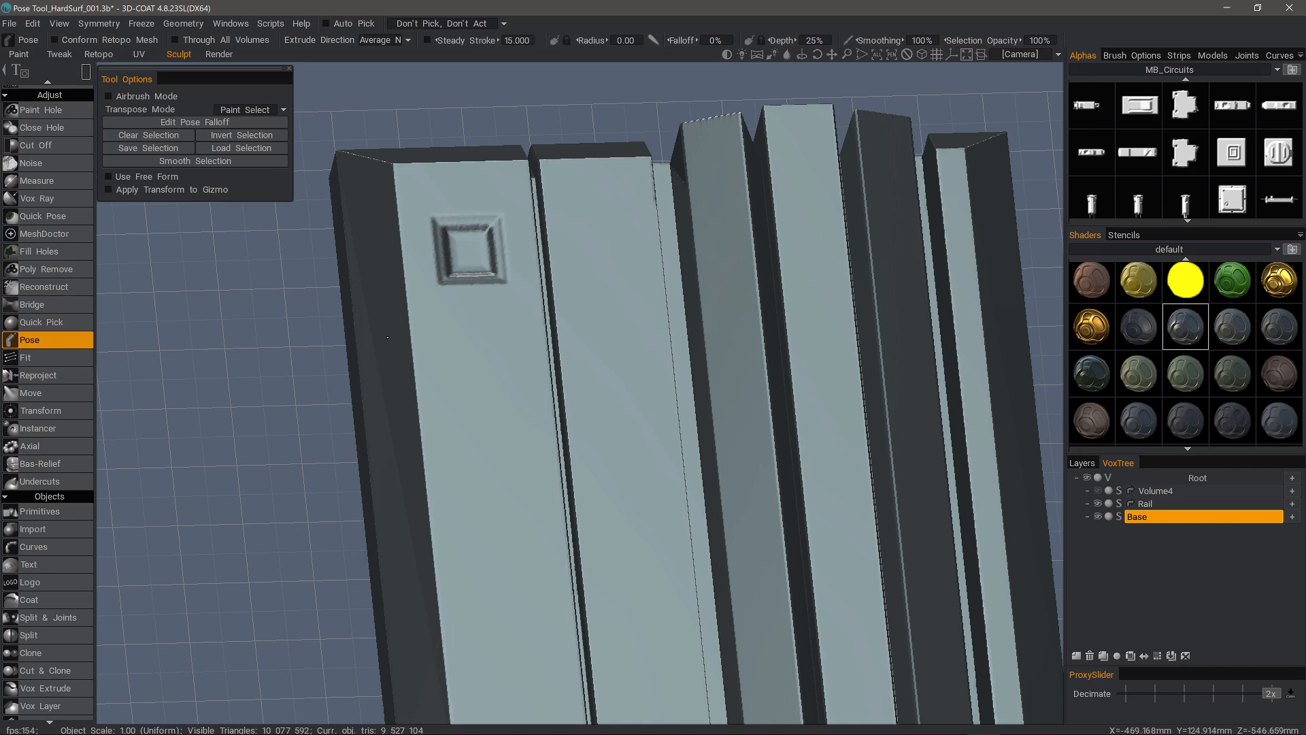
pyautogui.press('KP_7')
pyautogui.keyDown('alt'); pyautogui.moveTo(398, 272); pyautogui.dragTo(490, 593, button='middle'); pyautogui.keyUp('alt')
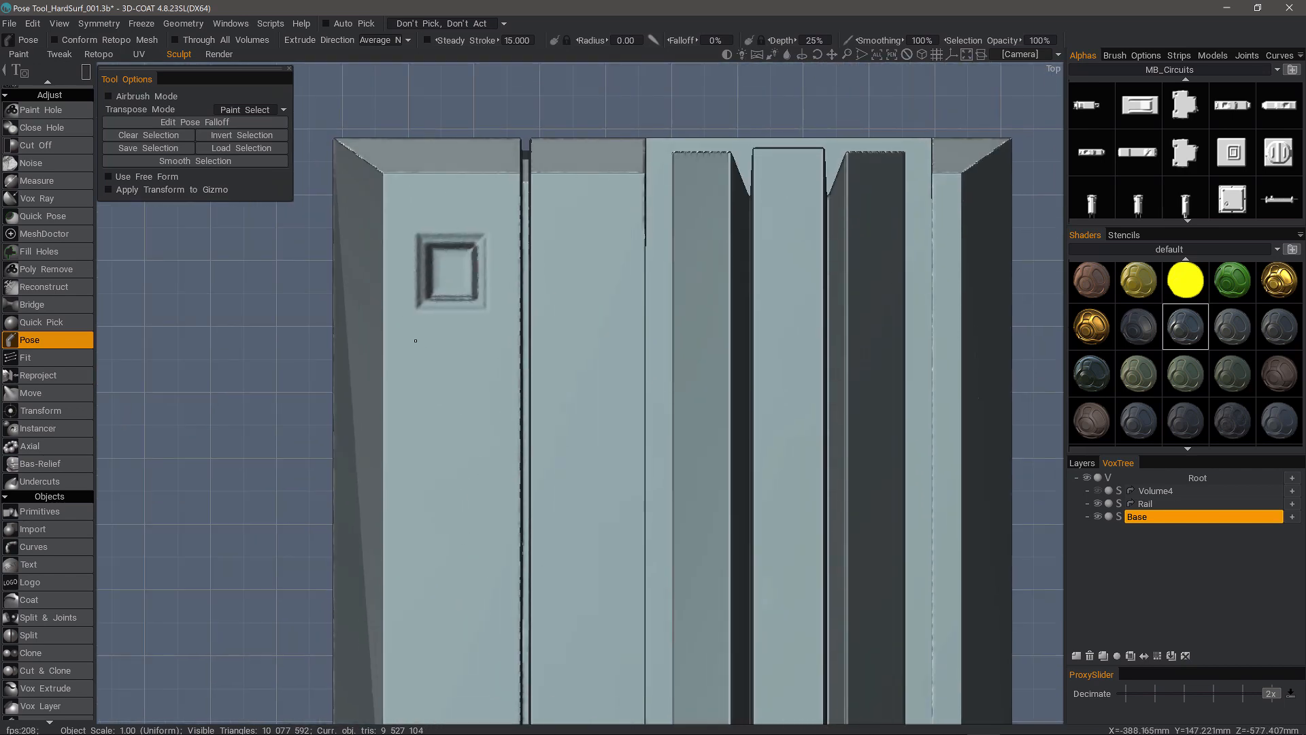
pyautogui.moveTo(417, 345); pyautogui.dragTo(485, 407)
pyautogui.click(151, 289)
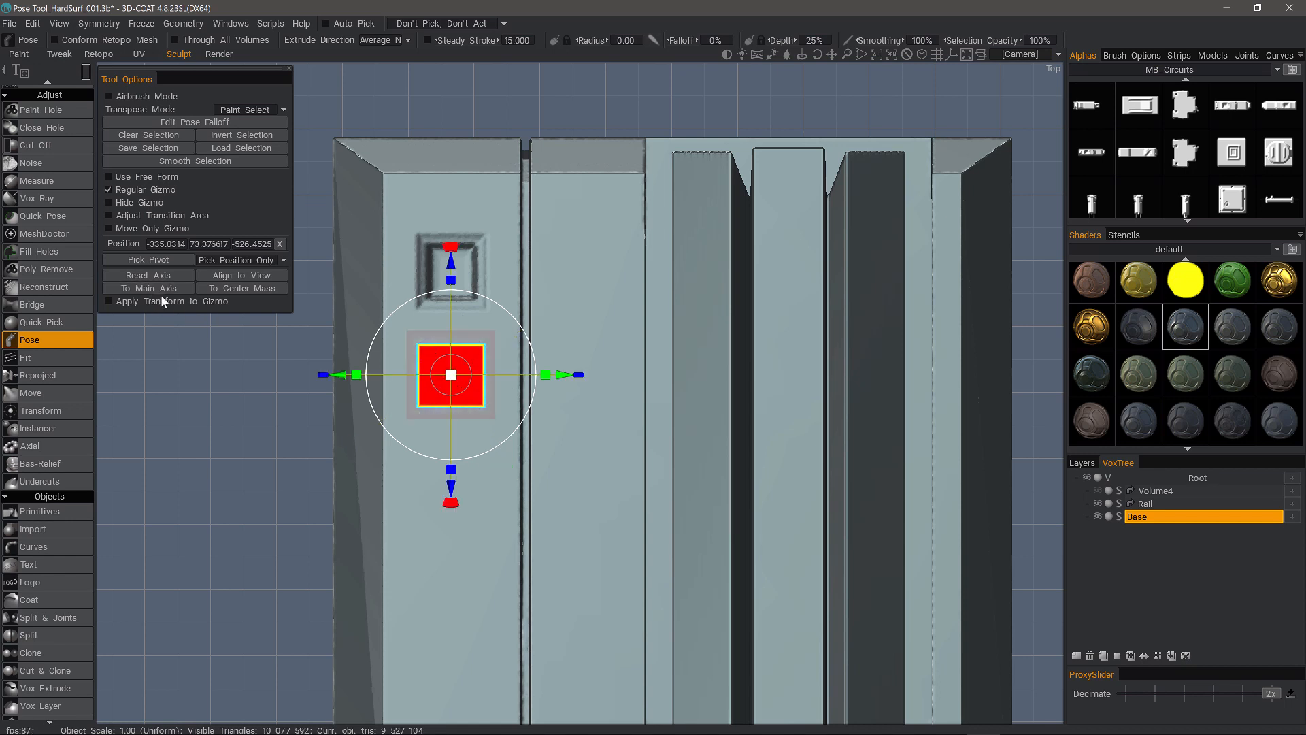
# Step: Move the gizmo alone up to Base's upper surface in the Left view, at height 144.65618
pyautogui.press('KP_6')
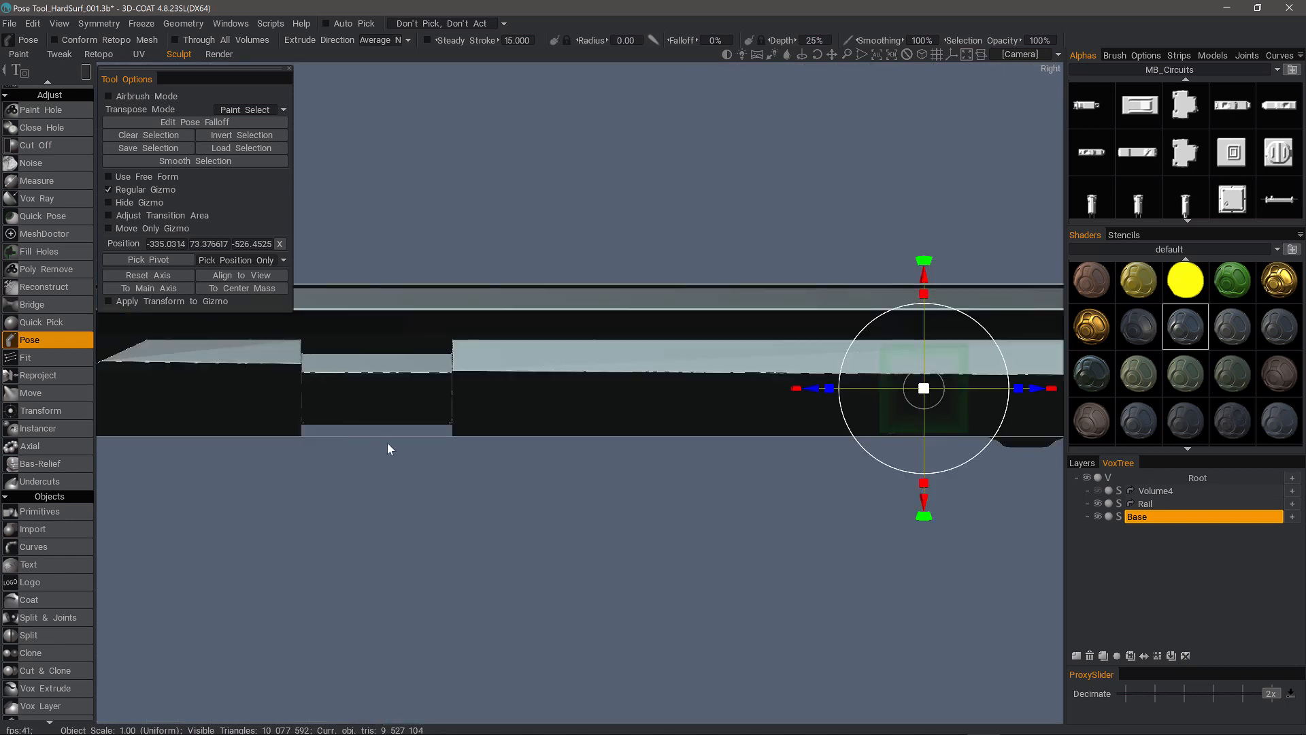
pyautogui.press('KP_4')
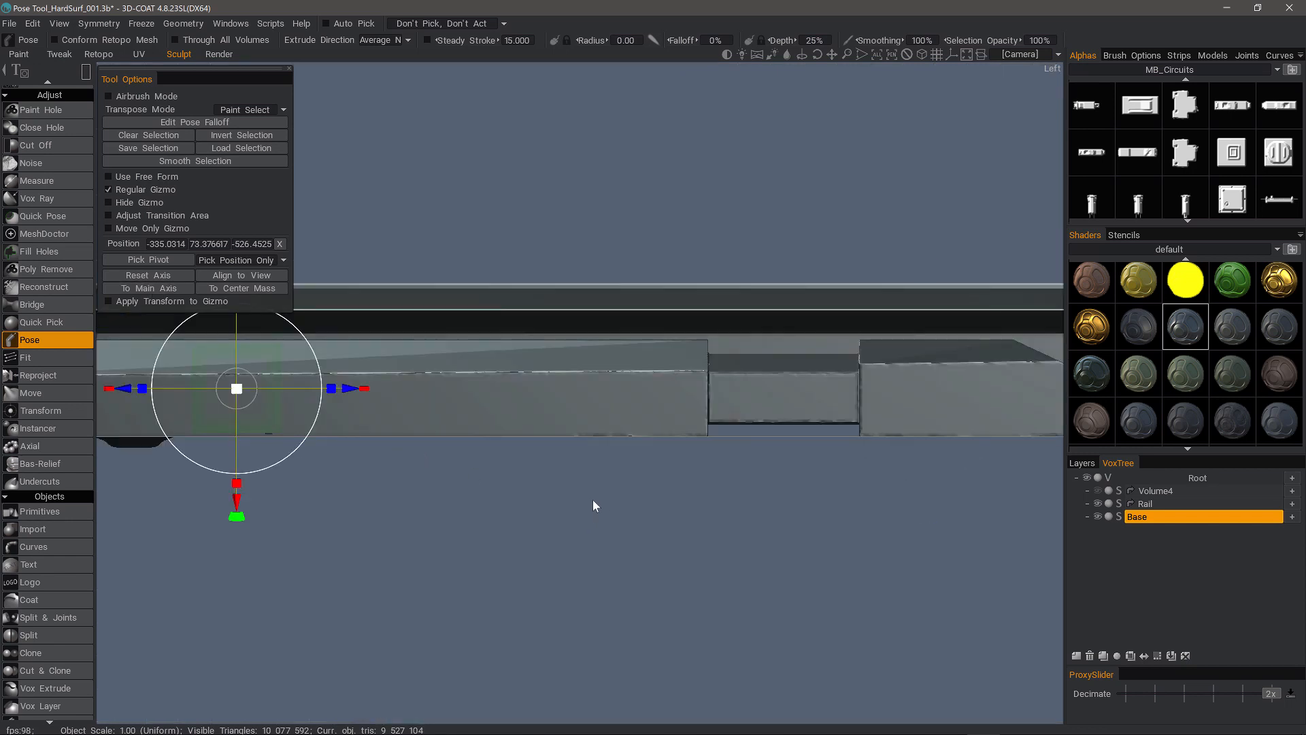
pyautogui.moveTo(417, 503); pyautogui.dragTo(746, 556, button='middle')
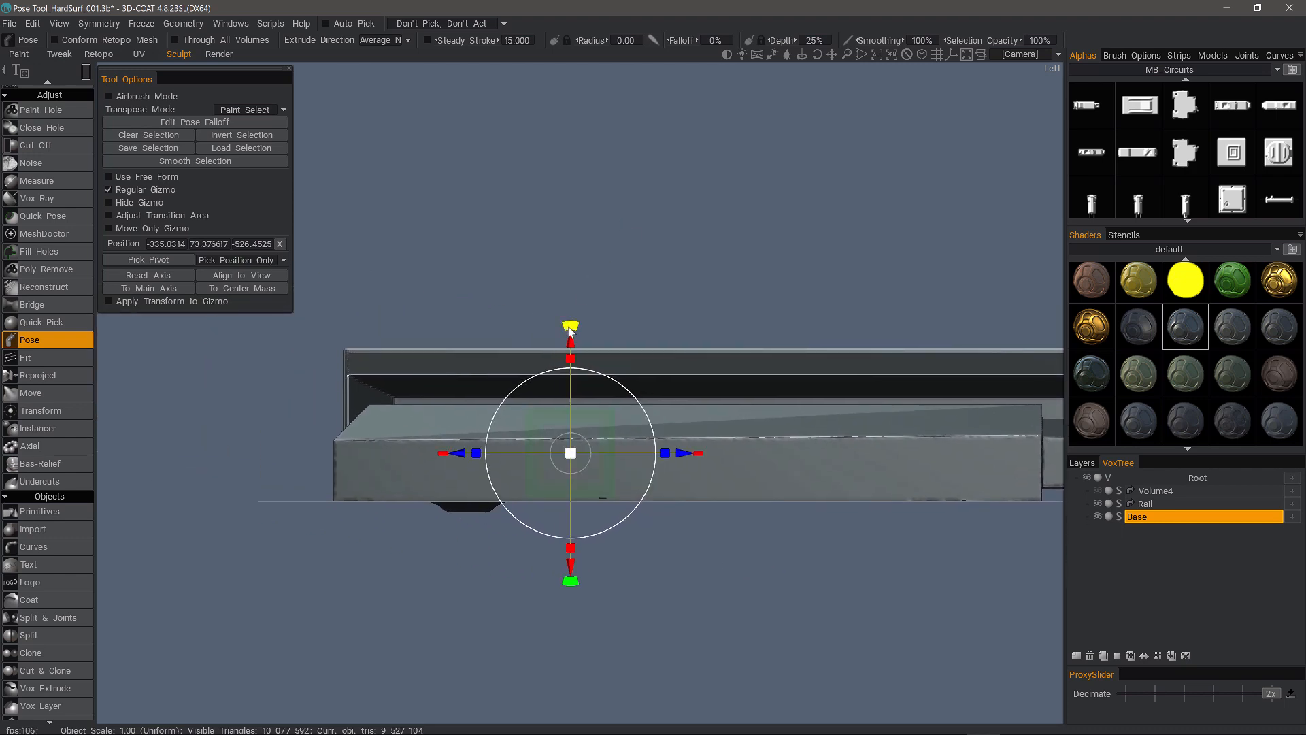
pyautogui.keyDown('shift'); pyautogui.moveTo(564, 340); pyautogui.dragTo(576, 310); pyautogui.keyUp('shift')
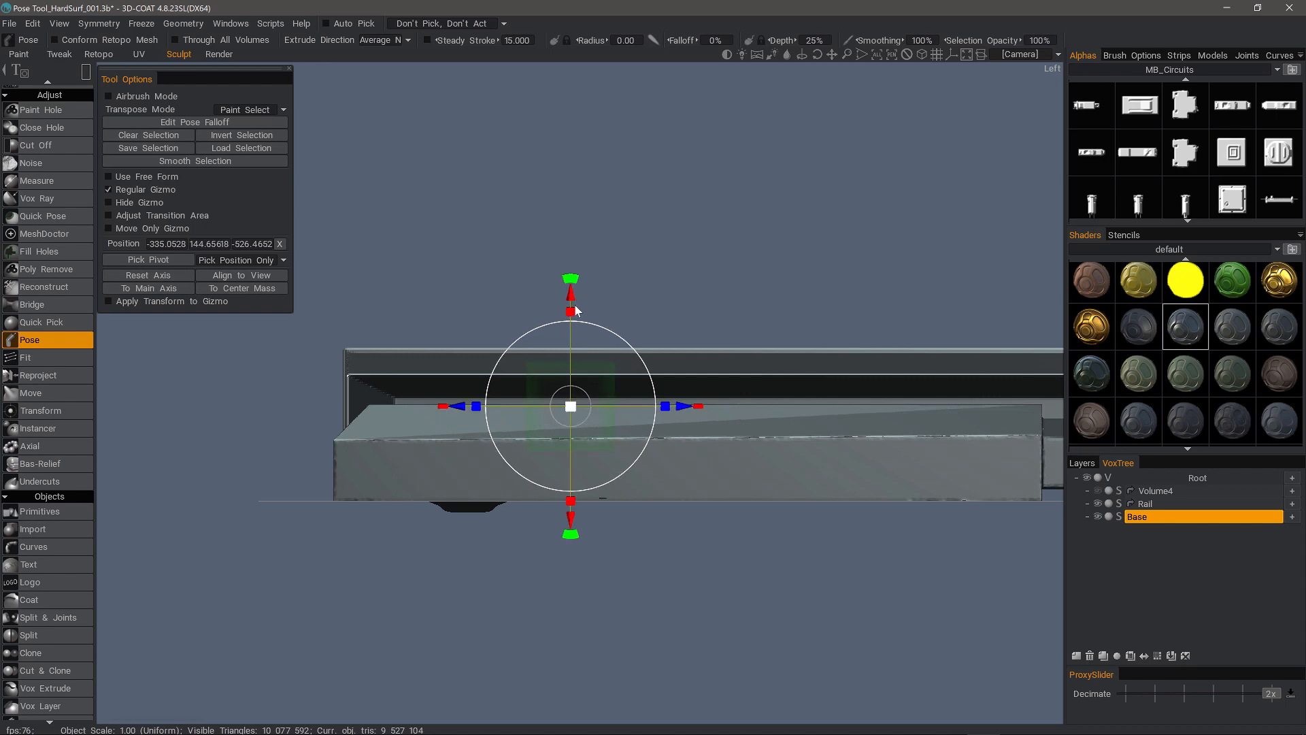
# Step: Raise the selected square patch vertically to a gizmo height of 157.21035
pyautogui.moveTo(436, 289); pyautogui.dragTo(366, 312)
pyautogui.moveTo(365, 312); pyautogui.dragTo(447, 312, button='right')
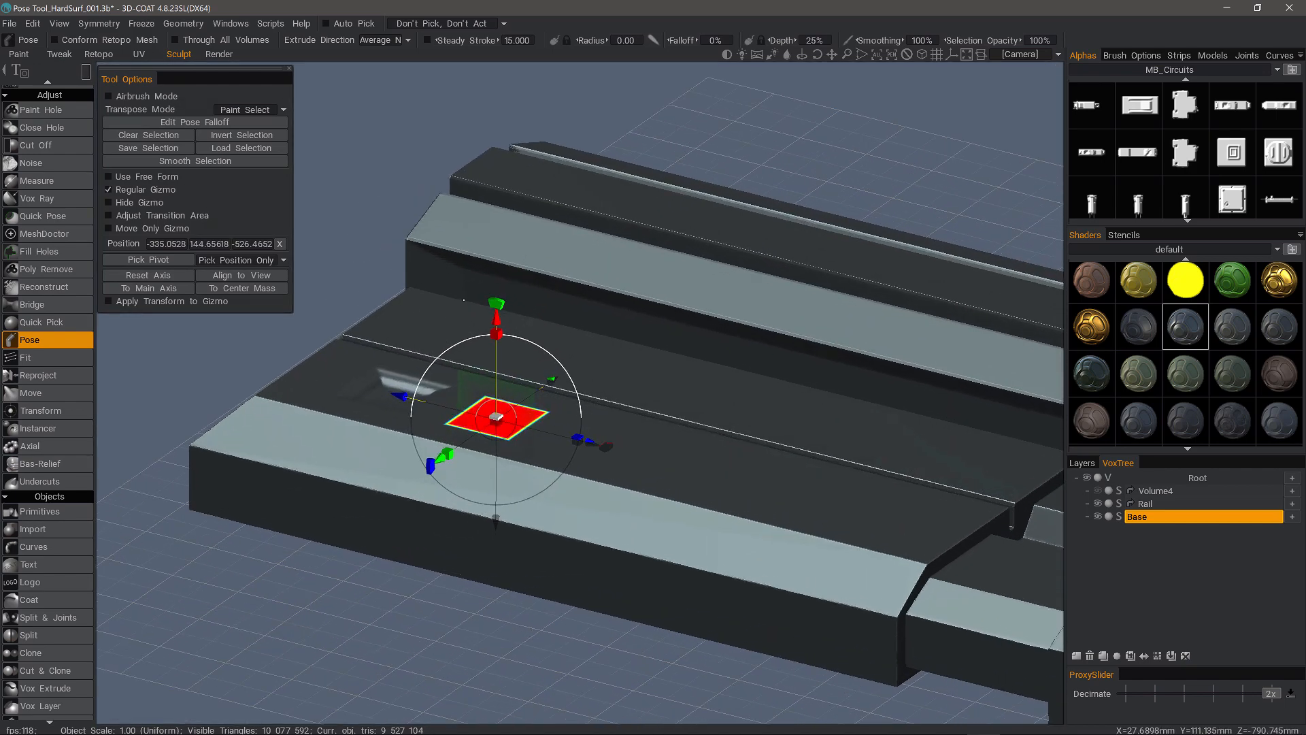
pyautogui.moveTo(447, 311); pyautogui.dragTo(511, 313, button='middle')
pyautogui.moveTo(544, 321); pyautogui.dragTo(544, 311)
# Step: Review the pose falloff curve, accept it, and examine the sides of the newly raised patch close up
pyautogui.click(253, 123)
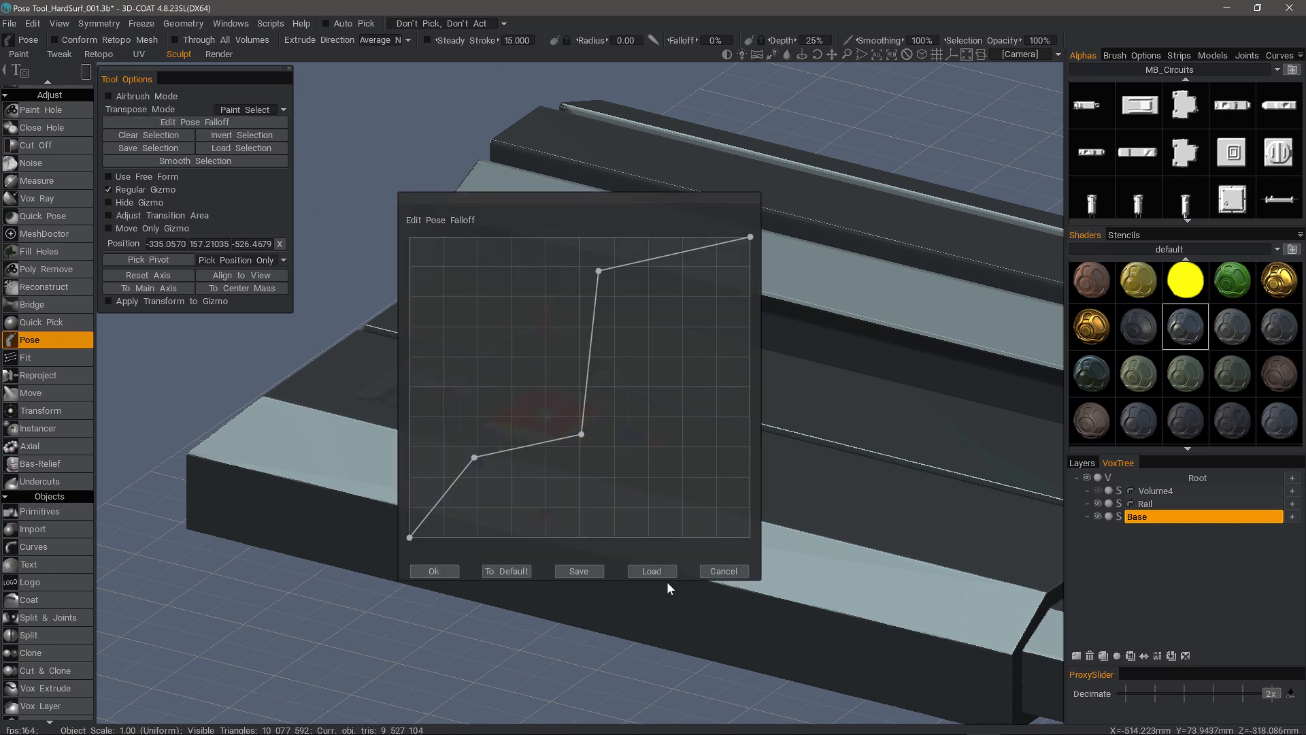
pyautogui.click(433, 571)
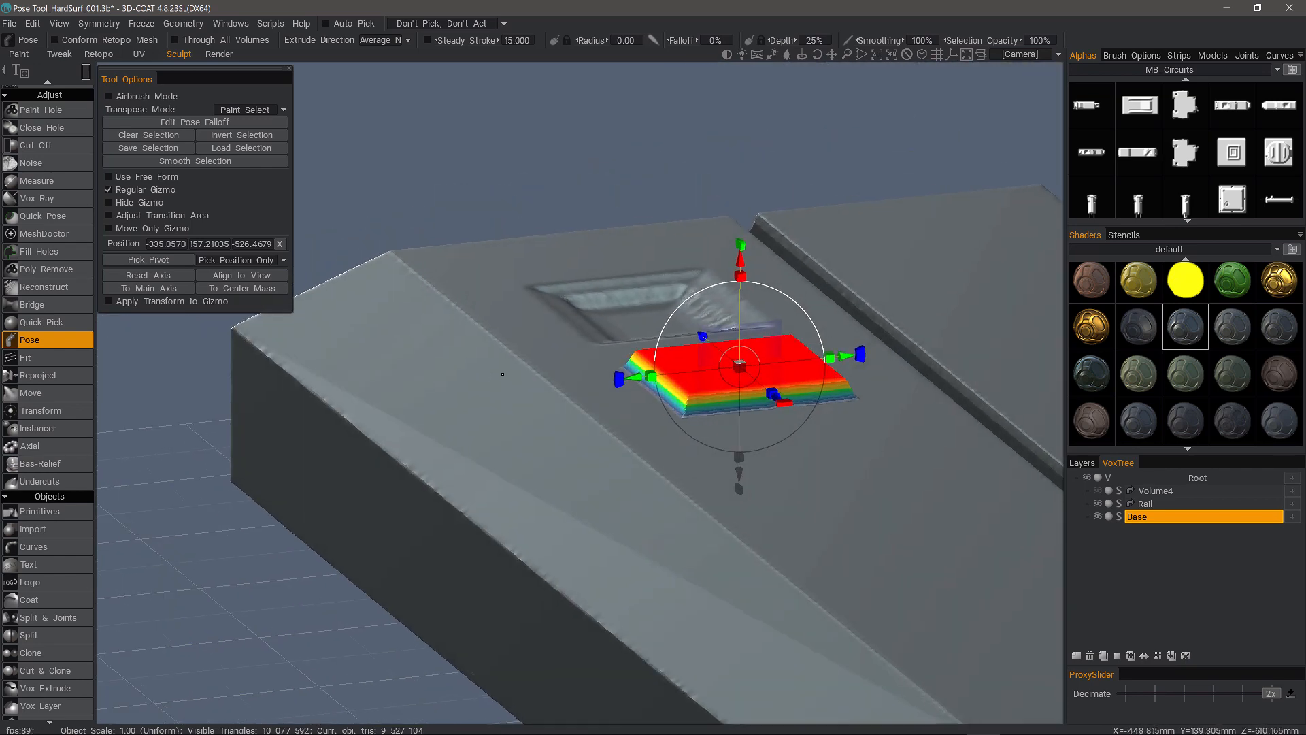
pyautogui.keyDown('alt'); pyautogui.moveTo(503, 374); pyautogui.dragTo(705, 300, button='right'); pyautogui.keyUp('alt')
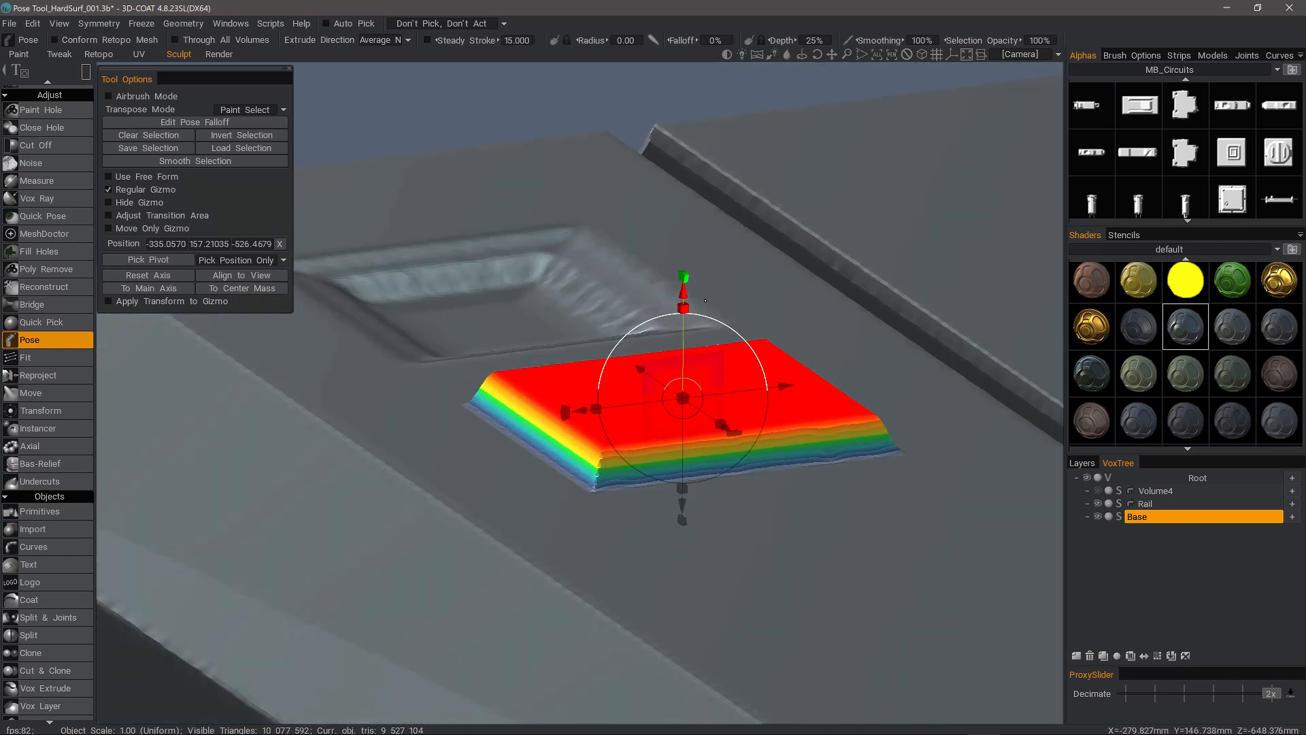
pyautogui.keyDown('alt'); pyautogui.moveTo(705, 301); pyautogui.dragTo(581, 383); pyautogui.keyUp('alt')
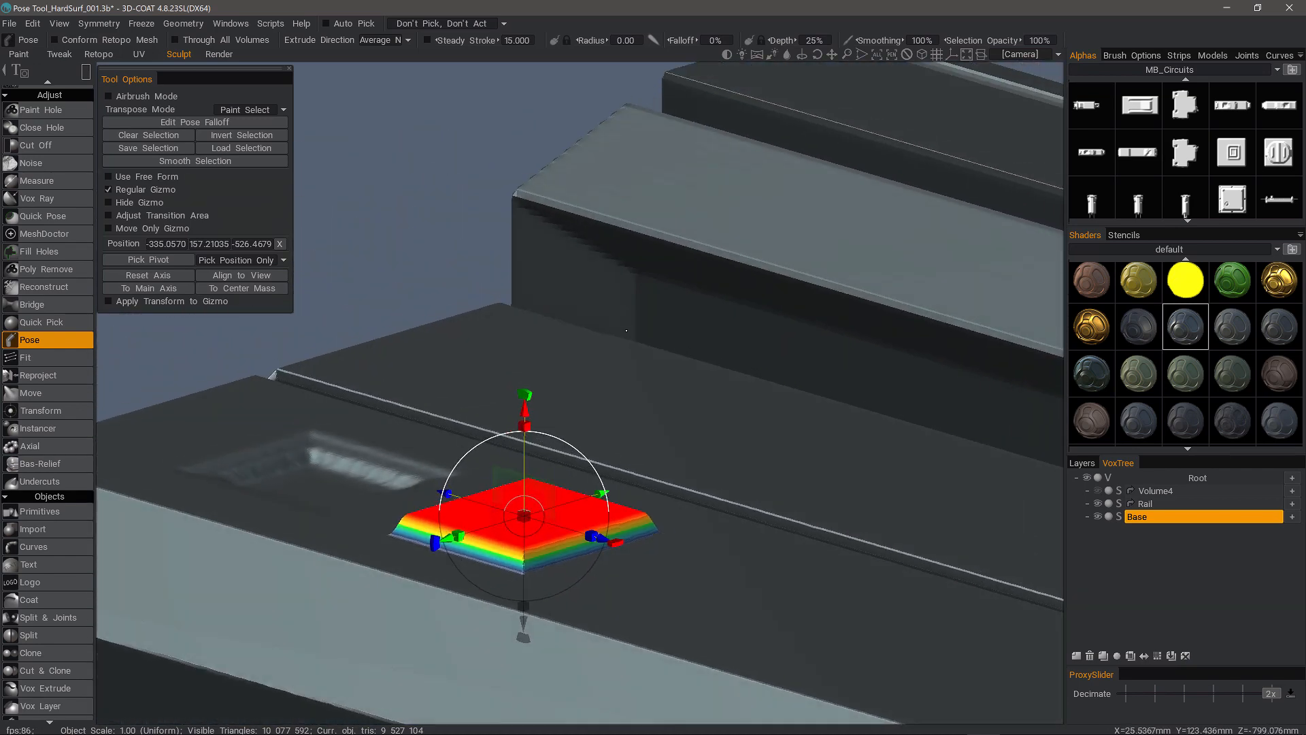
# Step: Undo the raise of the square patch and the gizmo move before it
pyautogui.keyDown('alt'); pyautogui.moveTo(582, 384); pyautogui.dragTo(621, 385, button='middle'); pyautogui.keyUp('alt')
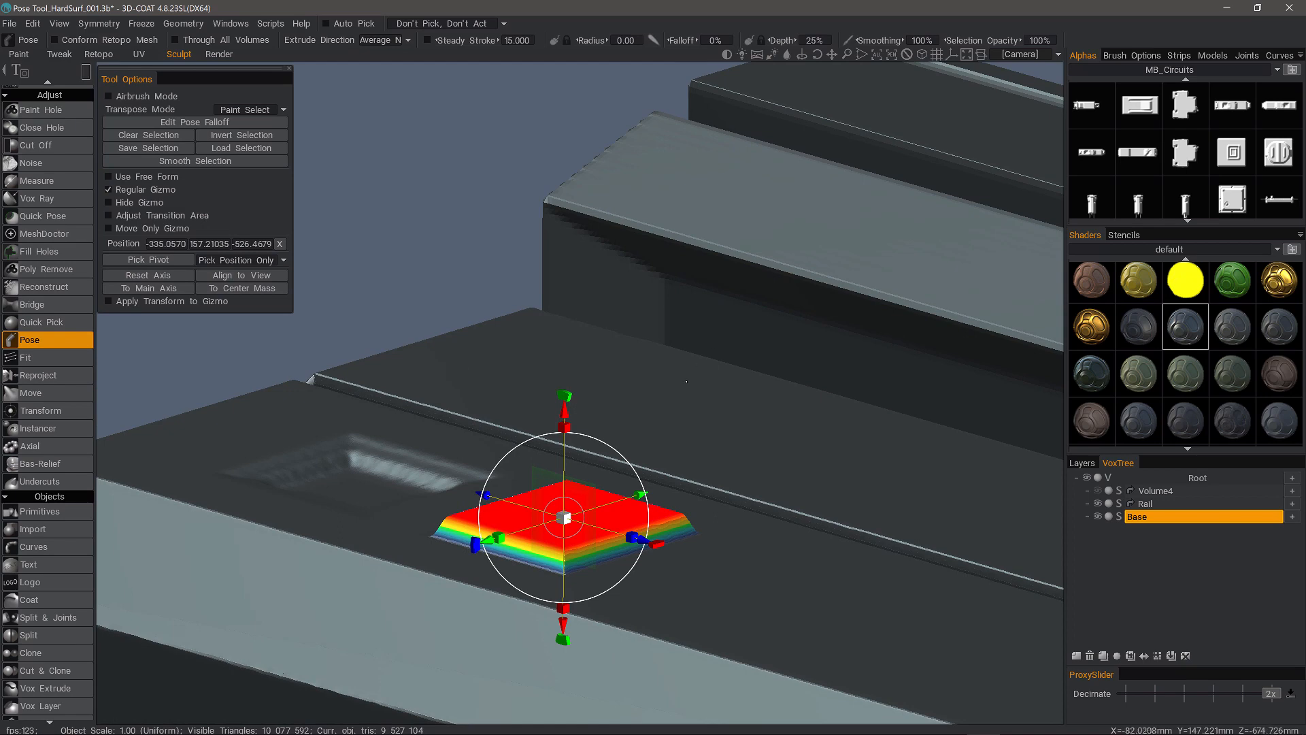
pyautogui.hotkey('ctrl', 'z')
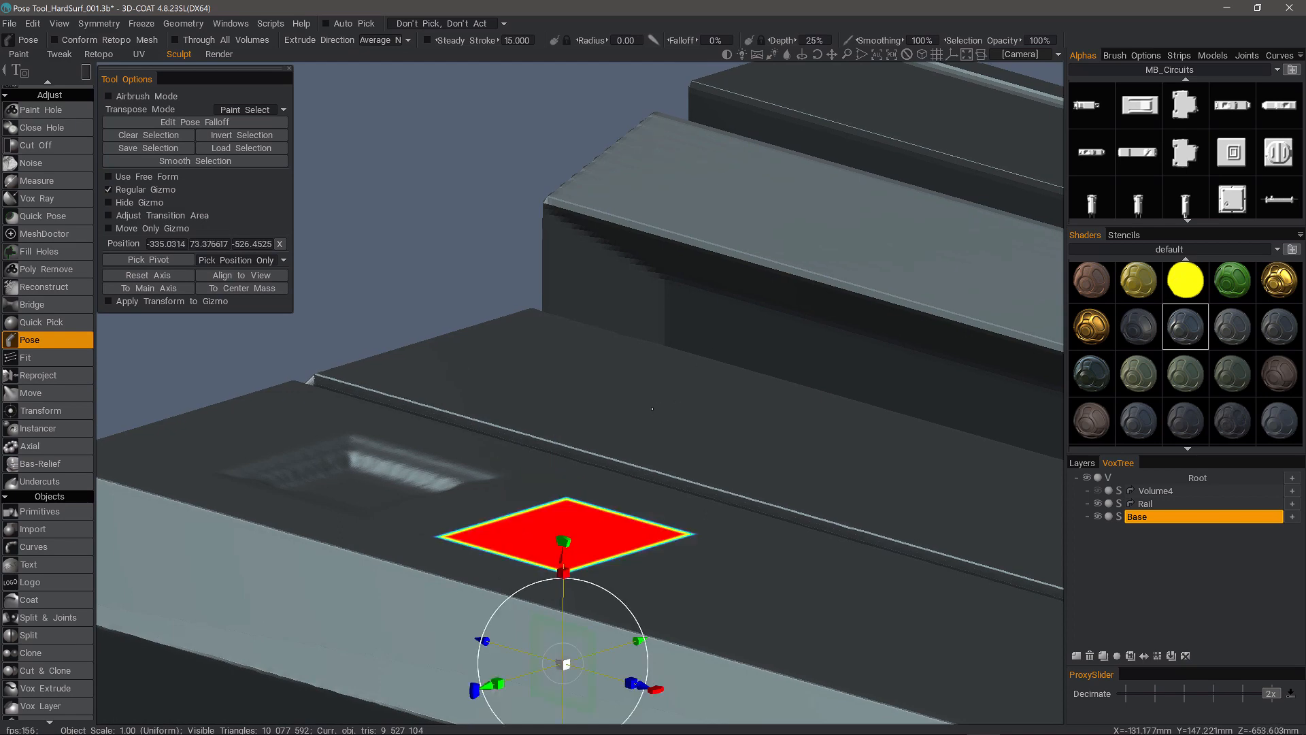
pyautogui.keyDown('alt'); pyautogui.moveTo(552, 505); pyautogui.dragTo(476, 537, button='right'); pyautogui.keyUp('alt')
pyautogui.keyDown('alt'); pyautogui.moveTo(476, 537); pyautogui.dragTo(571, 503); pyautogui.keyUp('alt')
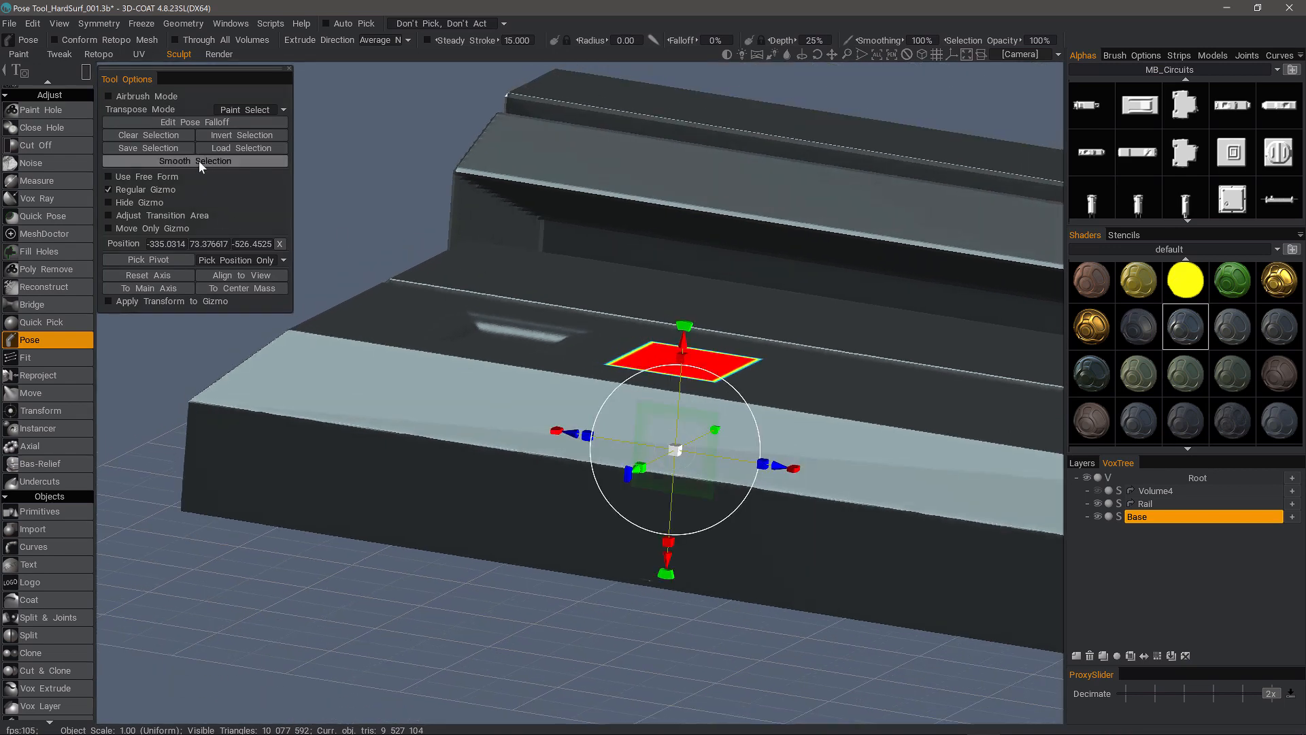
# Step: Smooth the square patch selection twice and move the gizmo alone up to height 137.21101
pyautogui.click(200, 161)
pyautogui.click(202, 161)
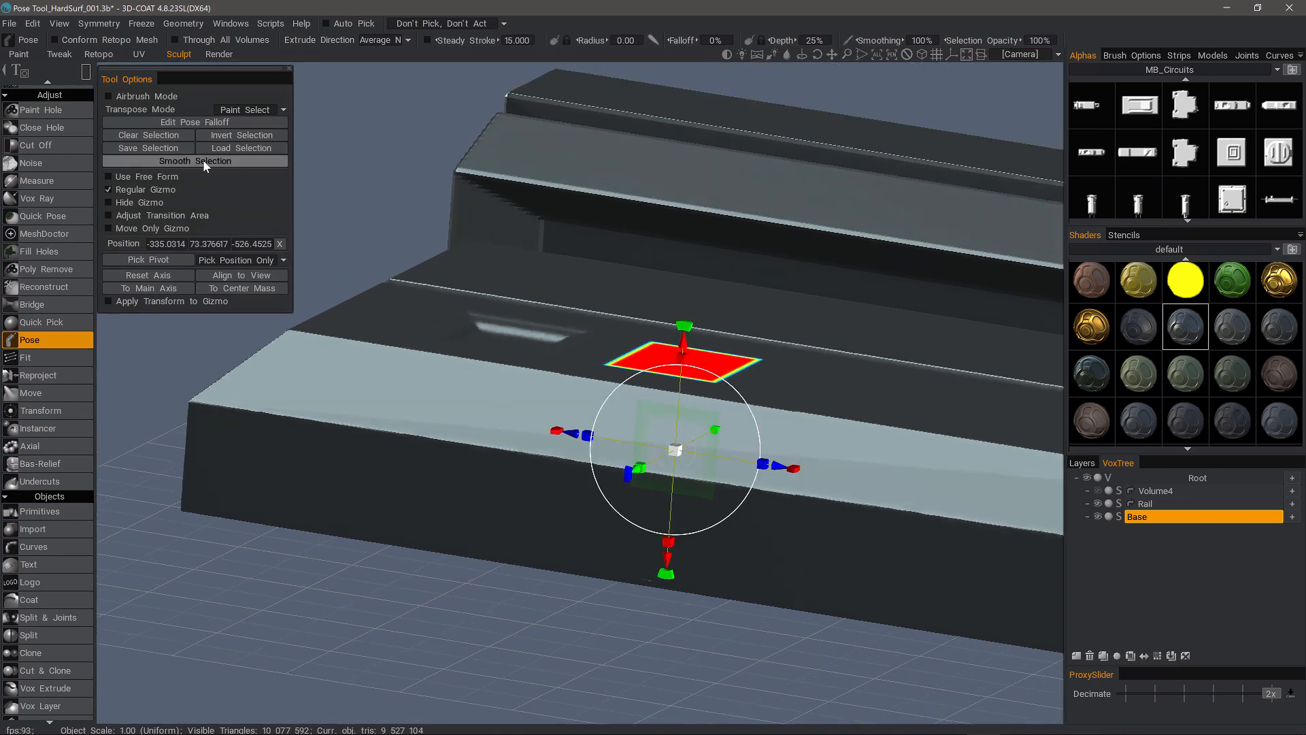
pyautogui.keyDown('shift'); pyautogui.moveTo(683, 346); pyautogui.dragTo(687, 264); pyautogui.keyUp('shift')
pyautogui.keyDown('alt'); pyautogui.moveTo(670, 394); pyautogui.dragTo(595, 353); pyautogui.keyUp('alt')
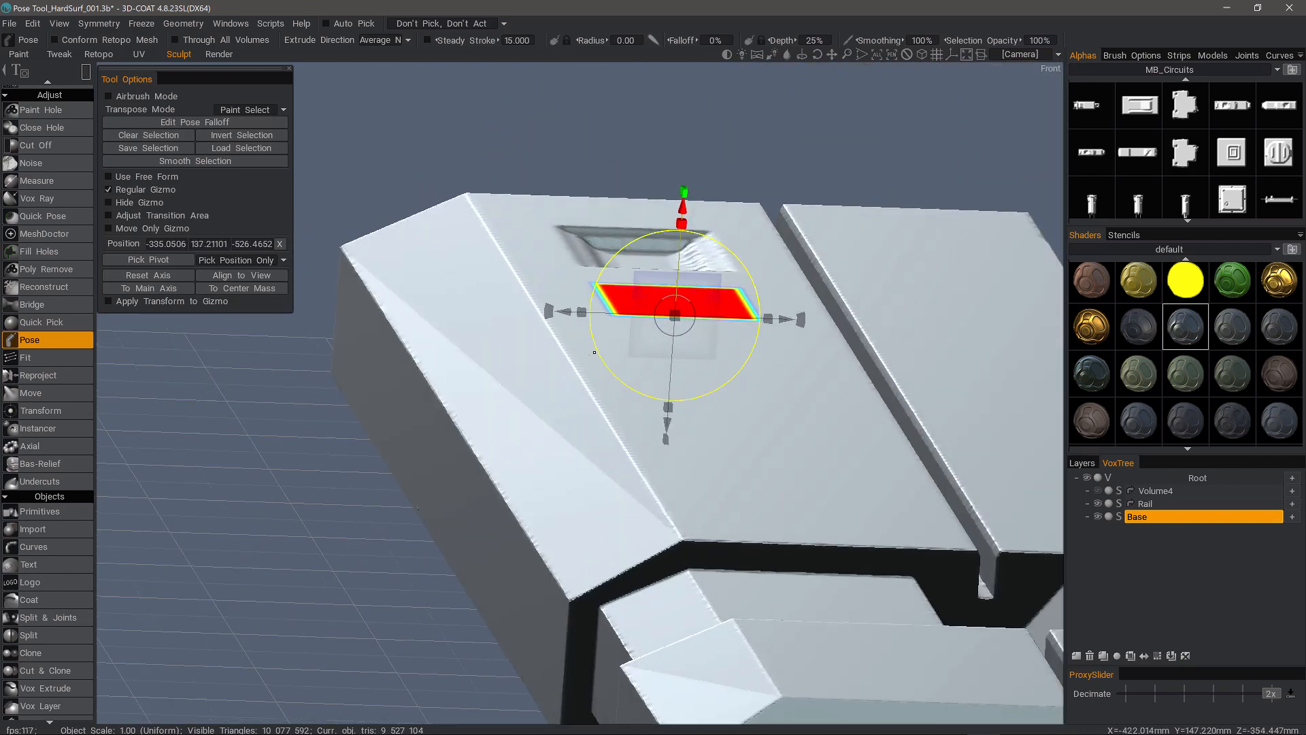
# Step: Raise the selected patch to a gizmo height of 146.7747, and sink it into Base's surface to a height of 129.96691
pyautogui.keyDown('alt'); pyautogui.moveTo(594, 353); pyautogui.dragTo(509, 287, button='right'); pyautogui.keyUp('alt')
pyautogui.keyDown('alt'); pyautogui.moveTo(508, 288); pyautogui.dragTo(487, 454); pyautogui.keyUp('alt')
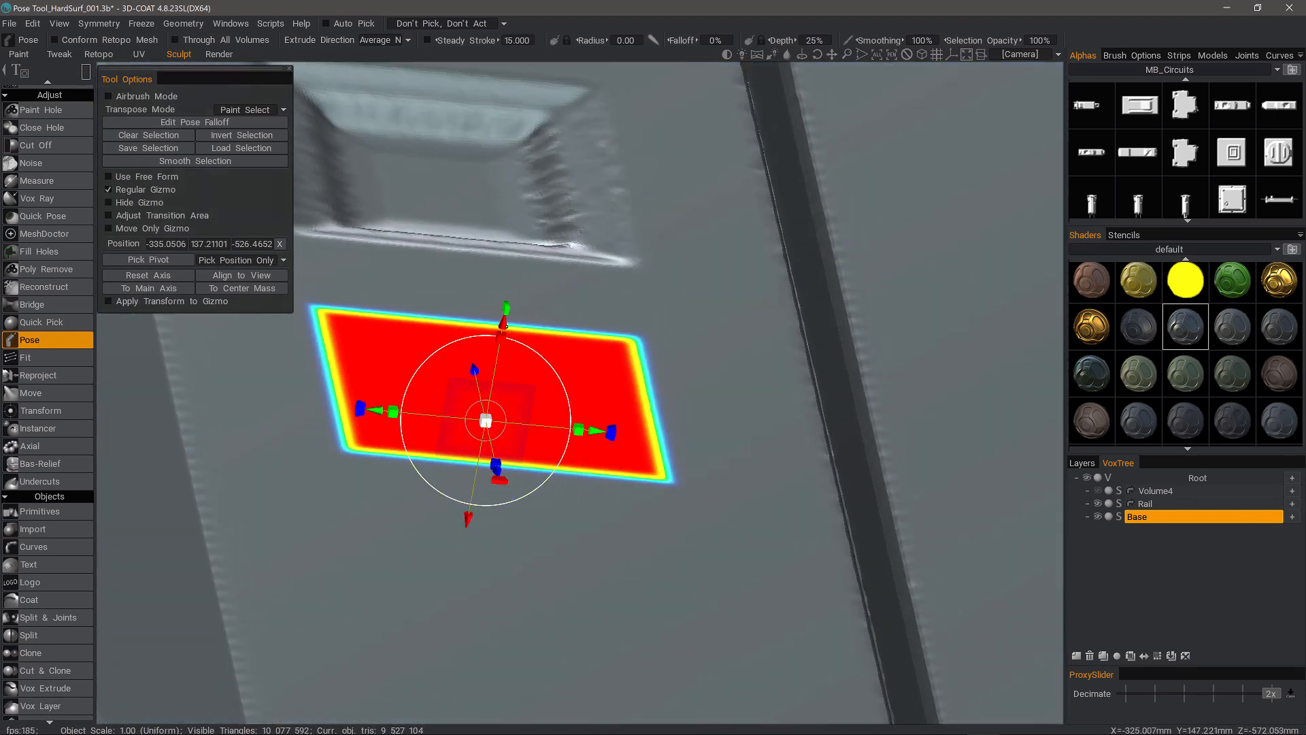
pyautogui.moveTo(505, 326); pyautogui.dragTo(562, 322)
pyautogui.keyDown('alt'); pyautogui.moveTo(562, 321); pyautogui.dragTo(527, 409, button='right'); pyautogui.keyUp('alt')
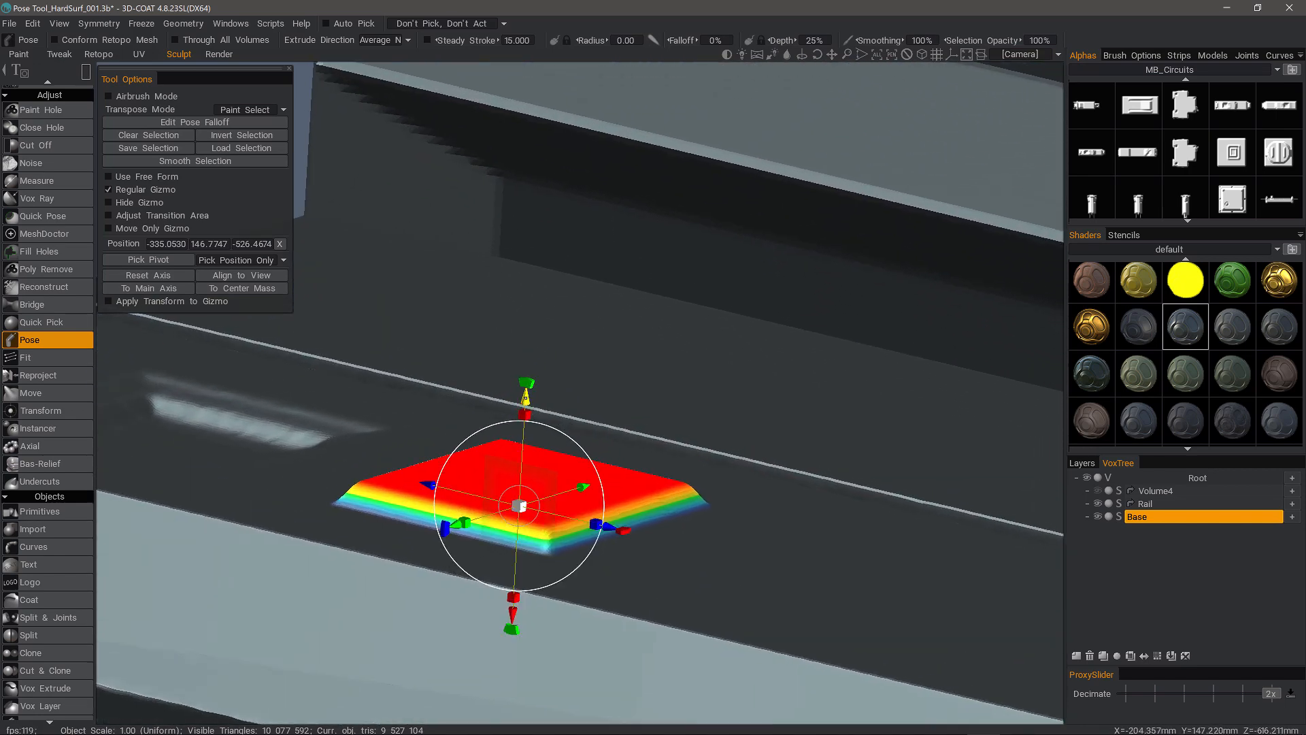
pyautogui.moveTo(526, 398); pyautogui.dragTo(548, 223)
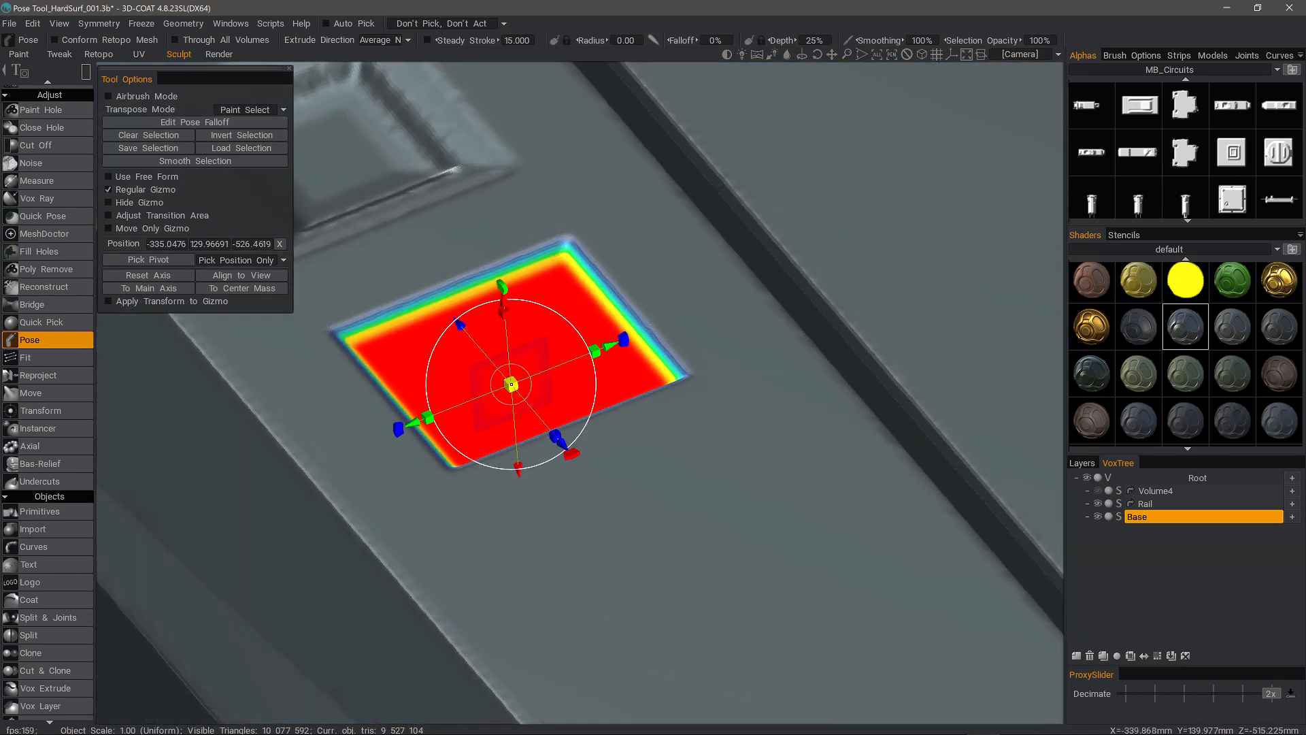
# Step: Clear the selection and examine the new square recess beside the earlier one
pyautogui.moveTo(511, 384); pyautogui.dragTo(503, 385)
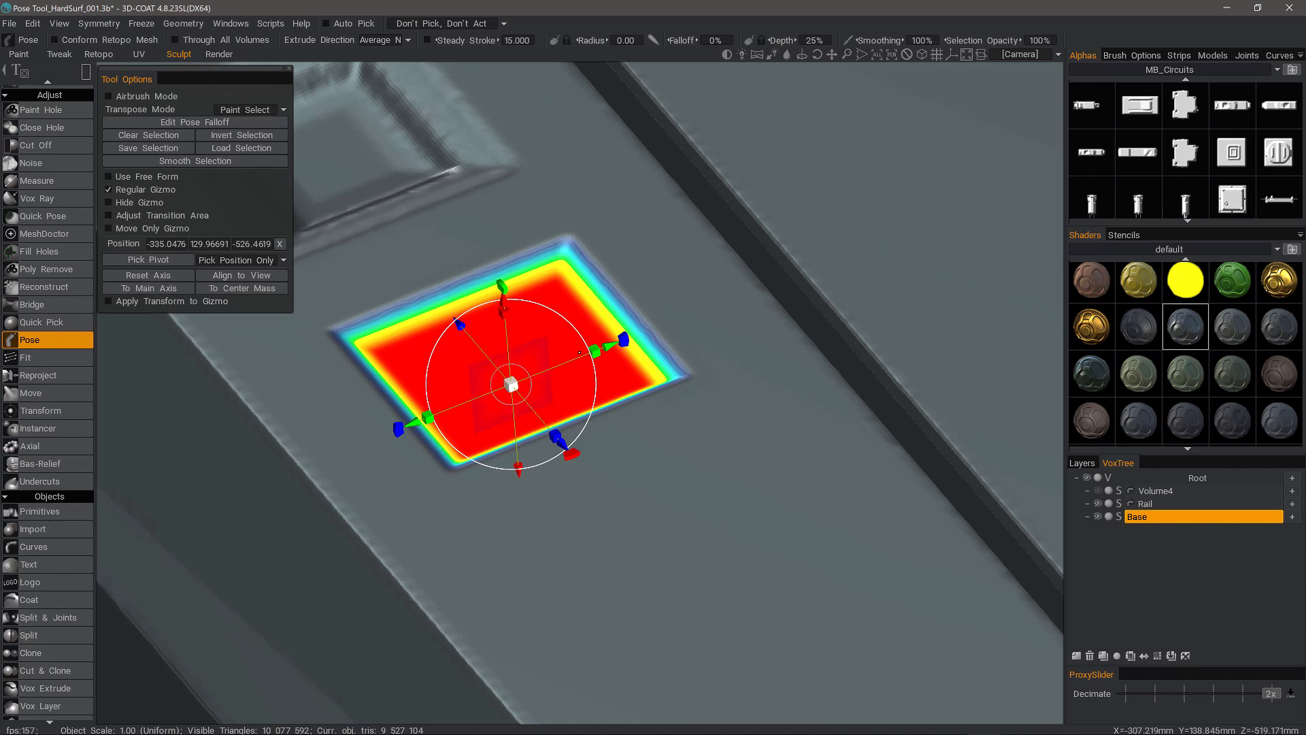
pyautogui.moveTo(596, 351); pyautogui.dragTo(604, 348)
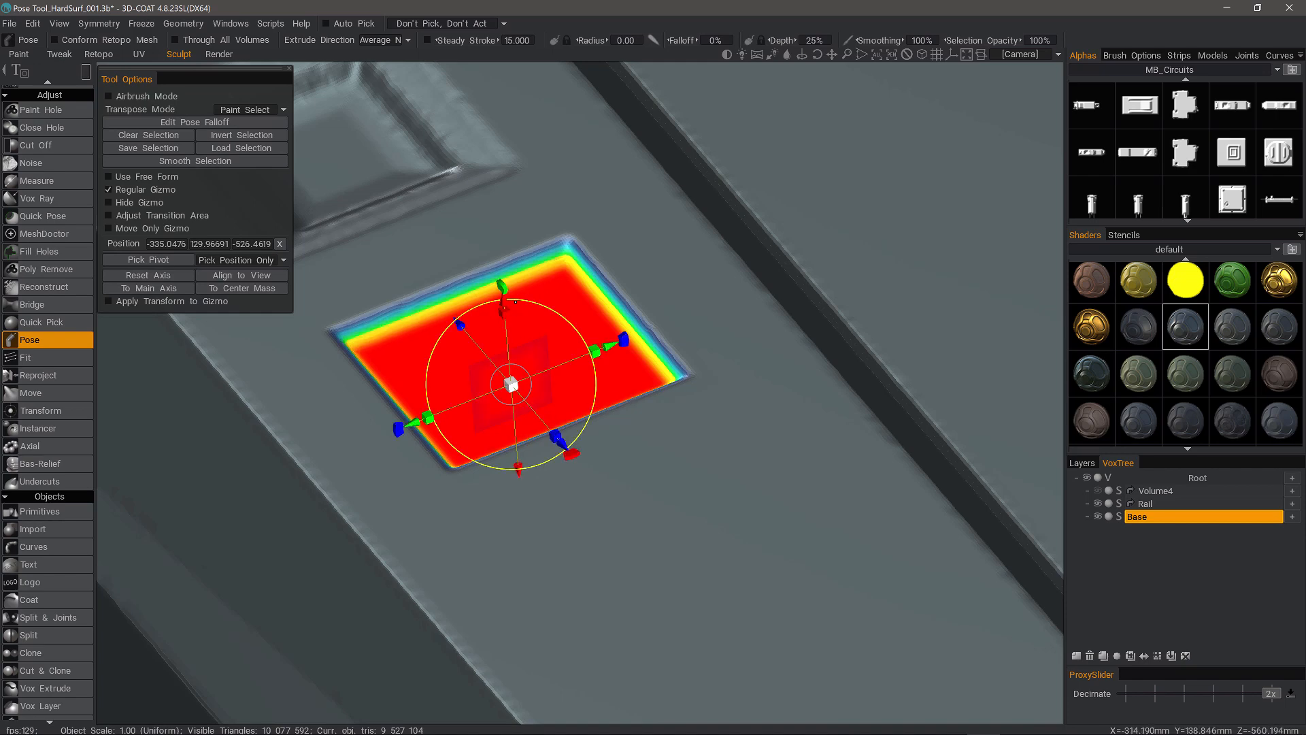
pyautogui.click(167, 139)
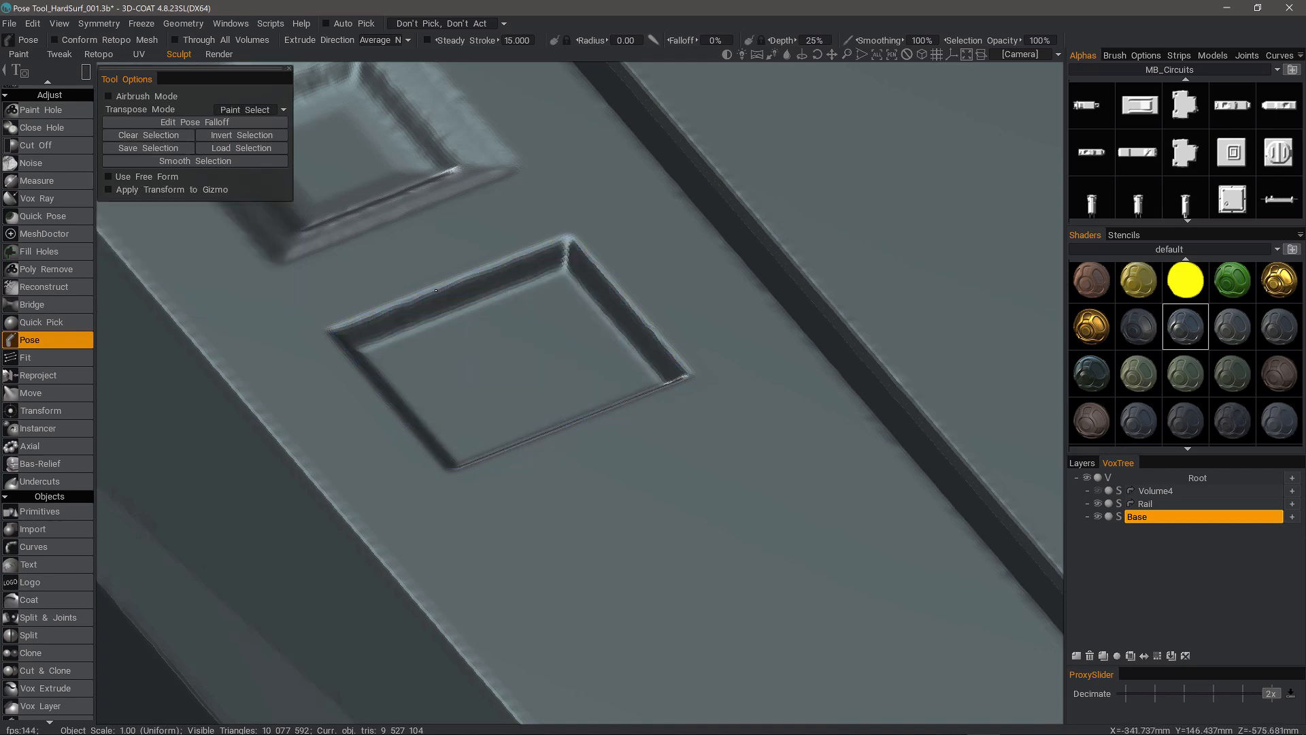
pyautogui.scroll(-3, 606, 436)
pyautogui.keyDown('alt'); pyautogui.moveTo(606, 435); pyautogui.dragTo(543, 211); pyautogui.keyUp('alt')
pyautogui.keyDown('alt'); pyautogui.moveTo(543, 211); pyautogui.dragTo(449, 320, button='middle'); pyautogui.keyUp('alt')
pyautogui.keyDown('alt'); pyautogui.moveTo(449, 319); pyautogui.dragTo(141, 459); pyautogui.keyUp('alt')
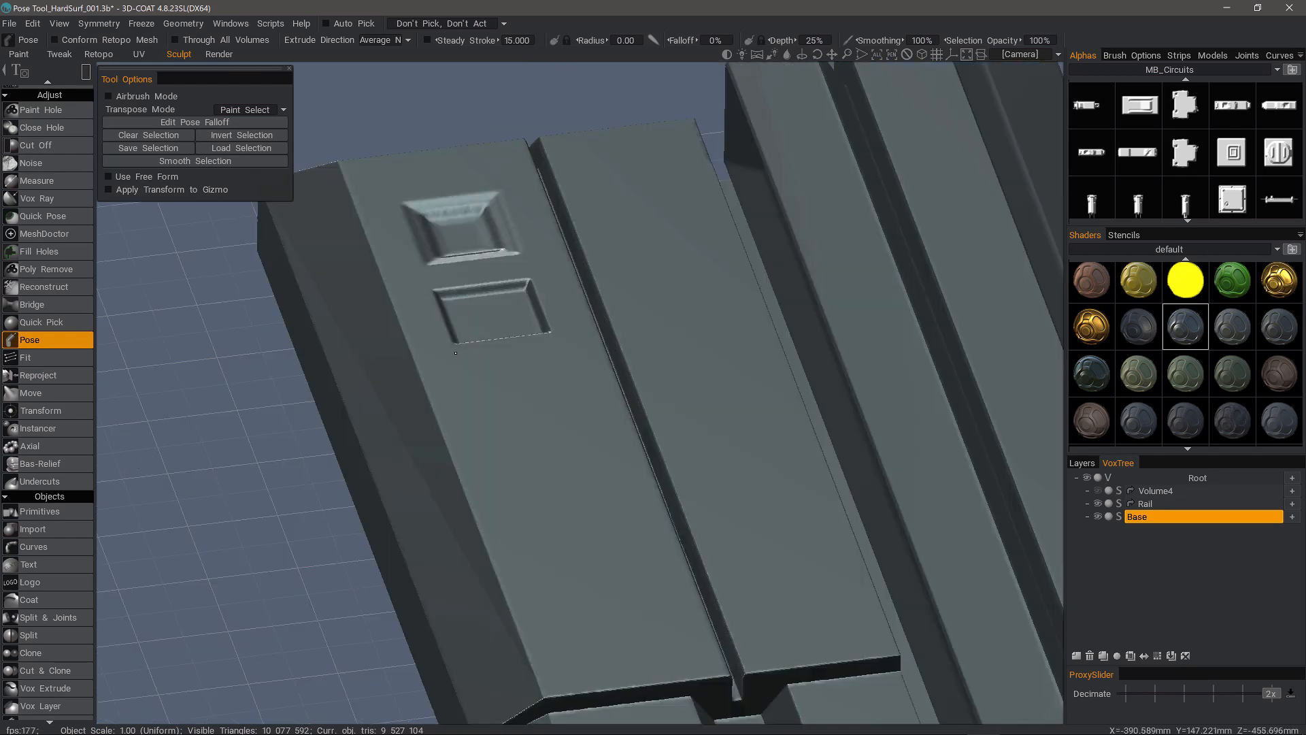
# Step: Ghost the Rail volume and show the whole model in Top view
pyautogui.scroll(5, 60, 165)
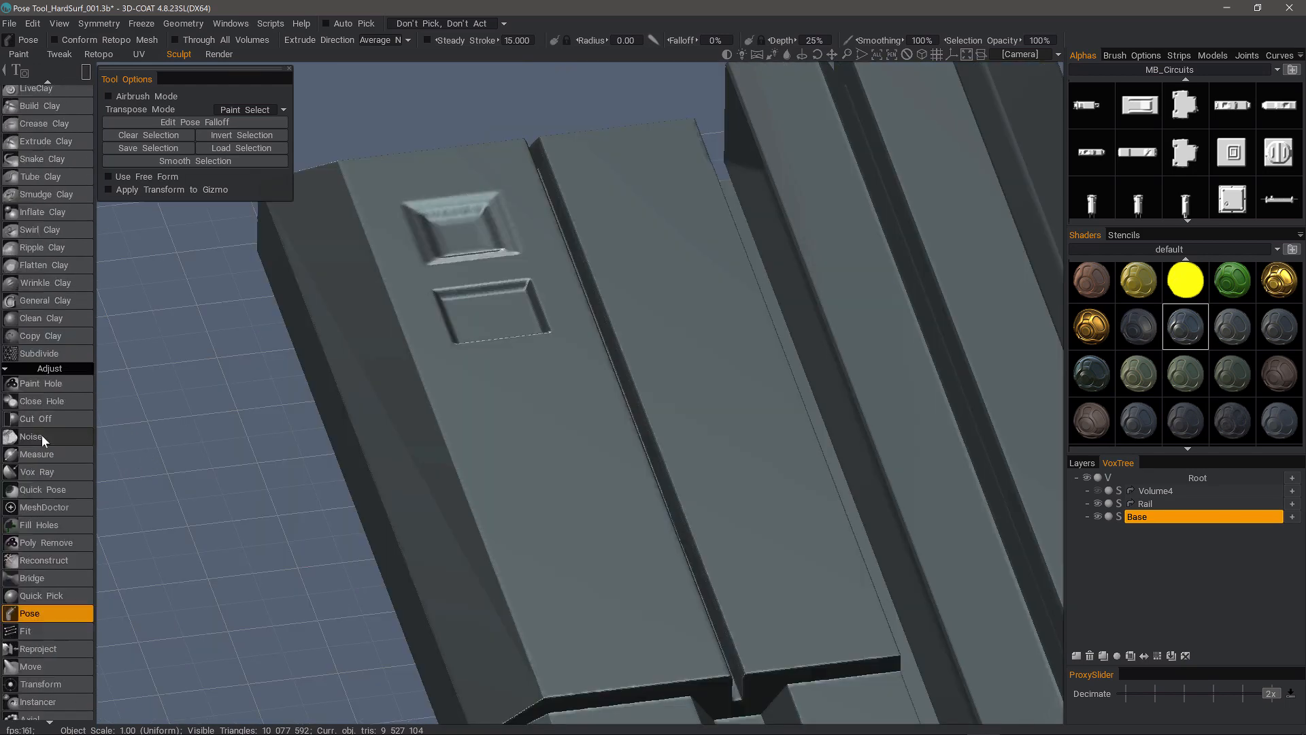
pyautogui.scroll(7, 67, 194)
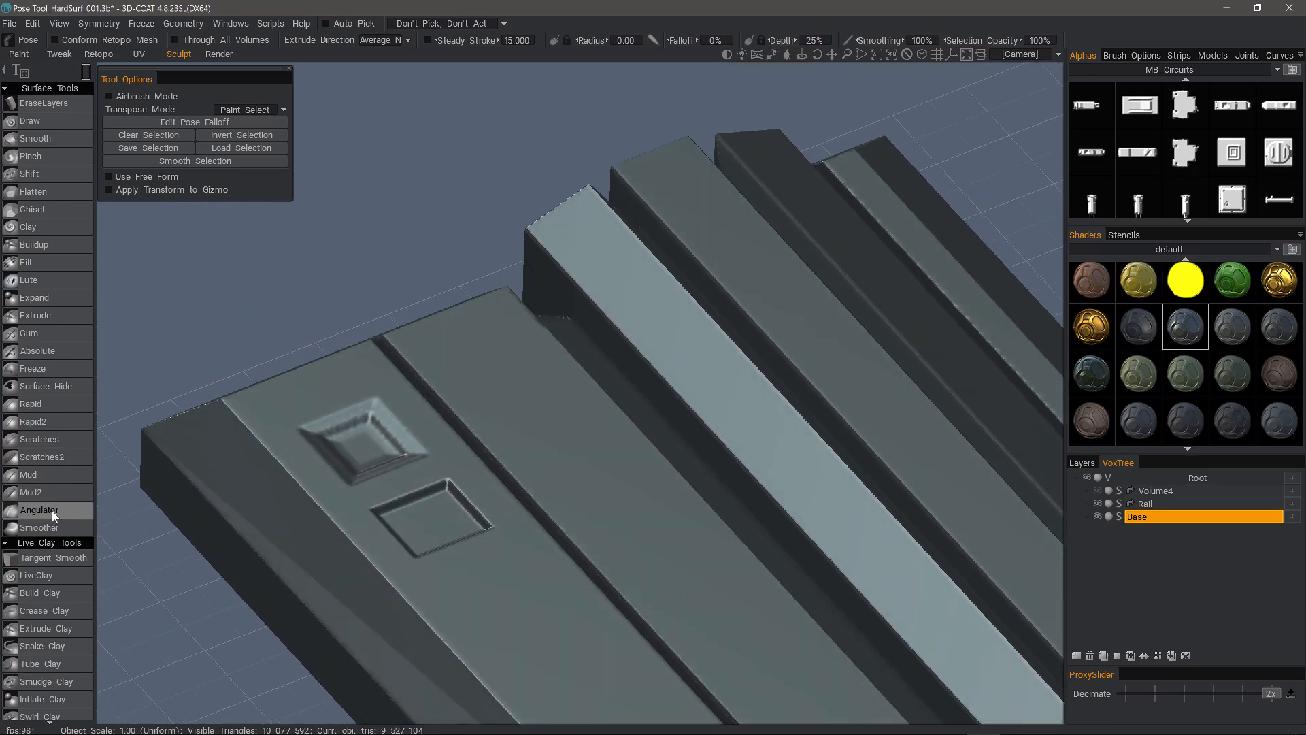
pyautogui.scroll(-5, 251, 338)
pyautogui.moveTo(419, 299); pyautogui.dragTo(577, 343)
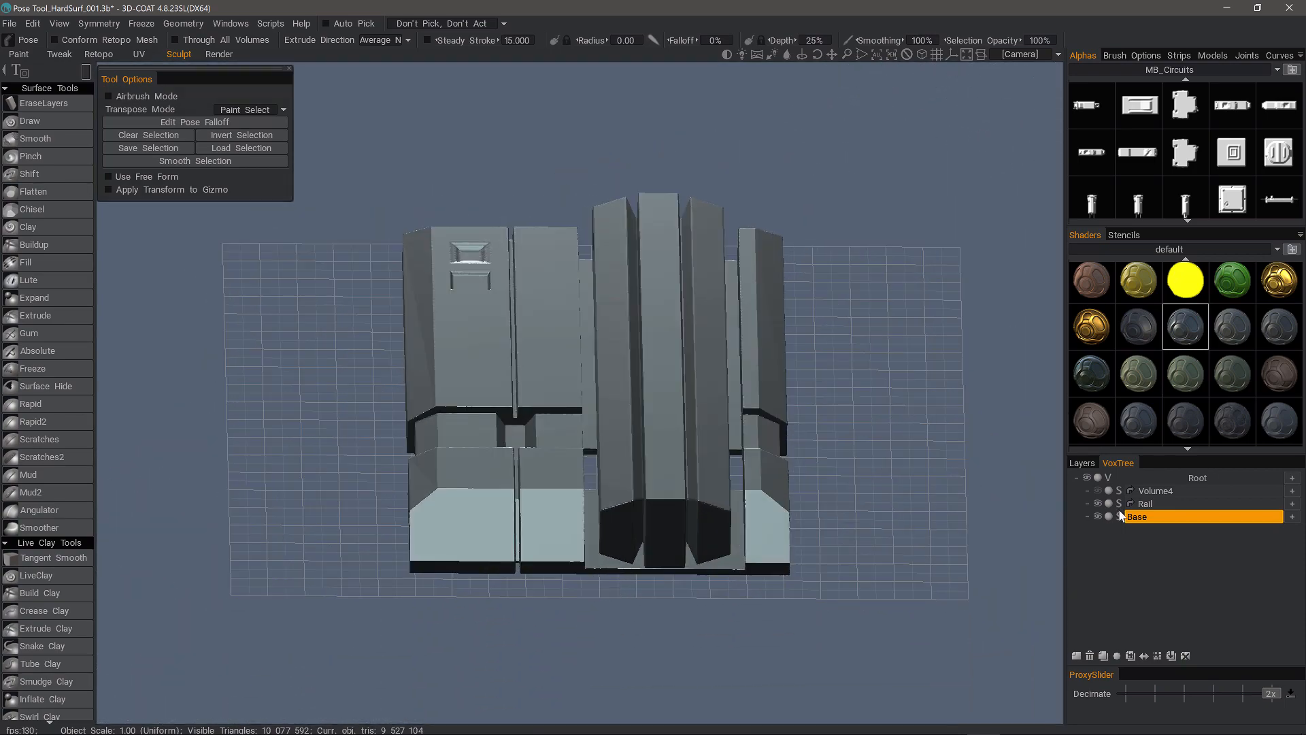
pyautogui.click(1109, 504)
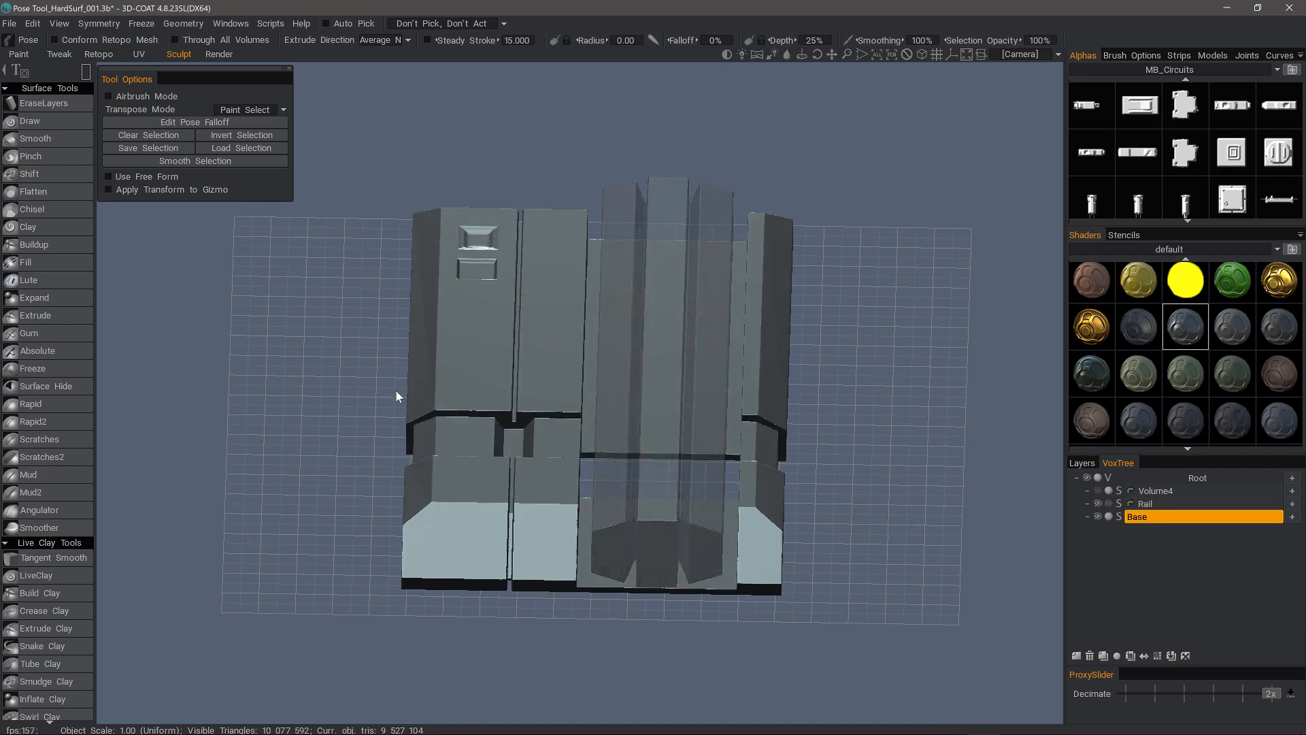
pyautogui.press('KP_7')
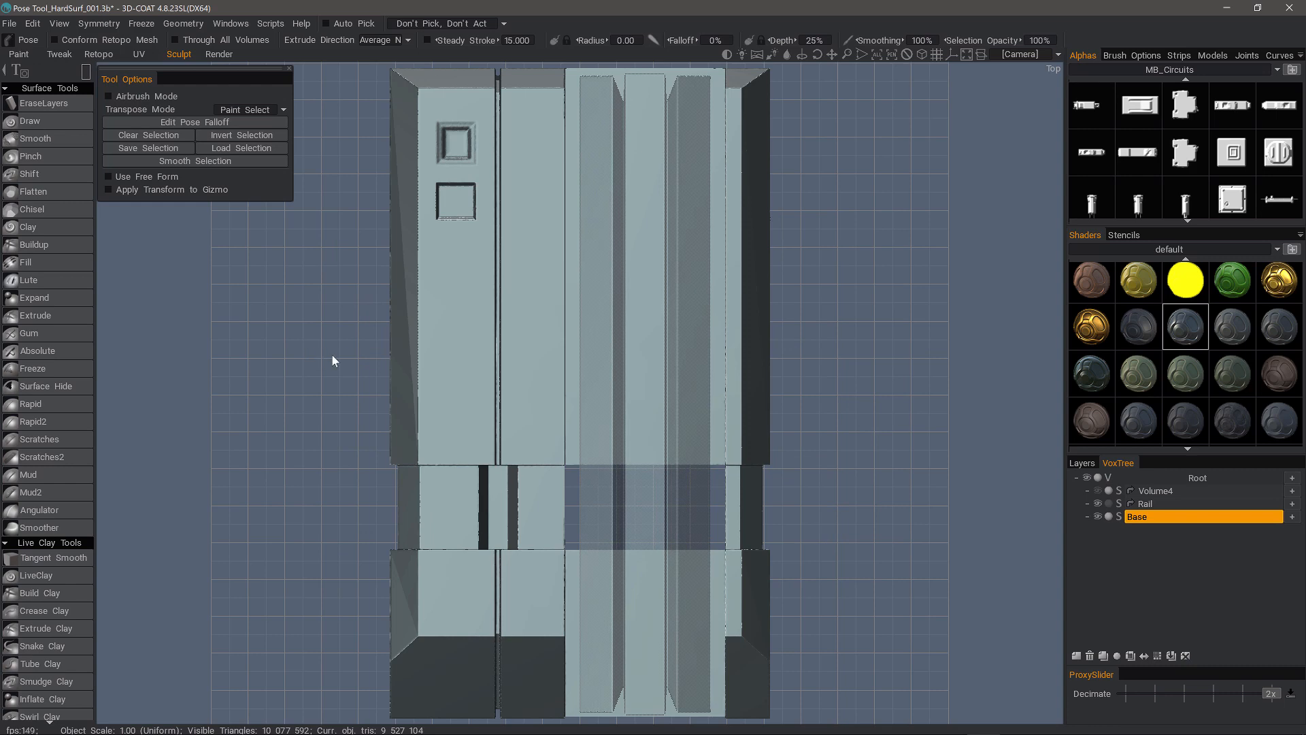
pyautogui.scroll(-3, 332, 357)
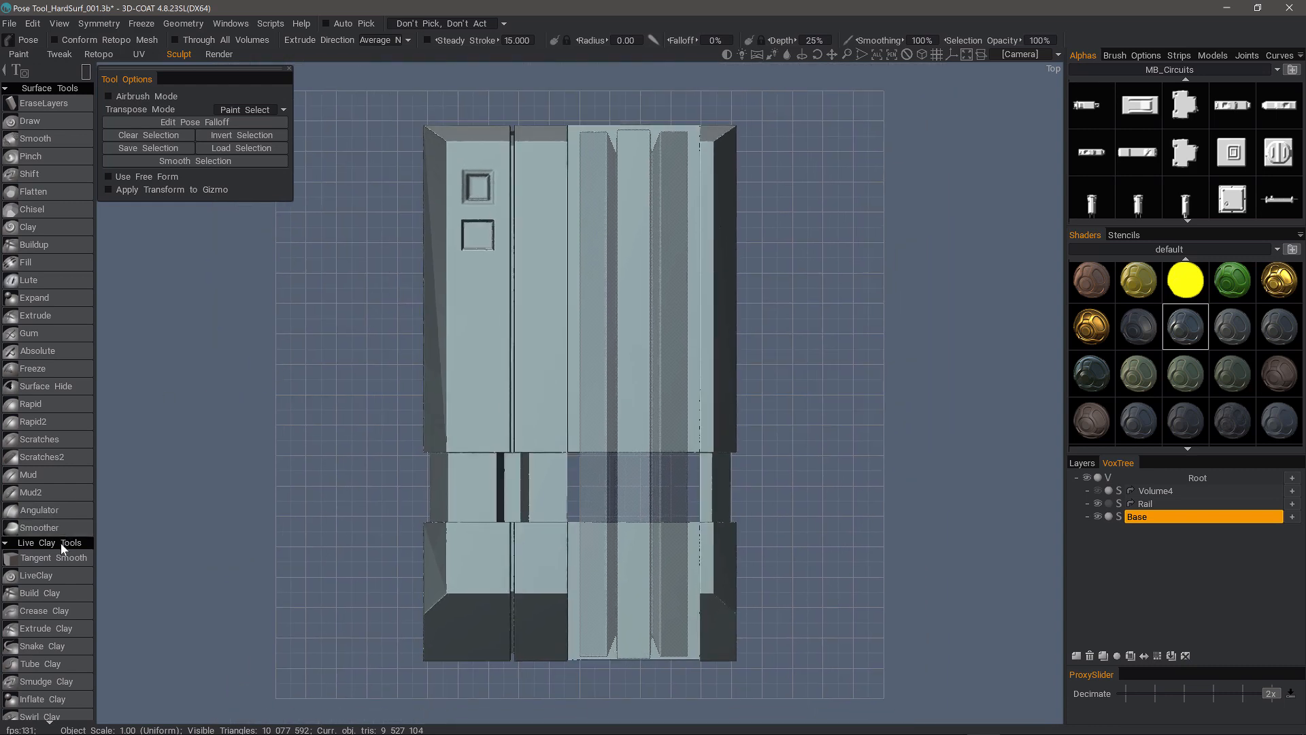
# Step: Collapse the Live Clay Tools group and bring the Adjust tools into view
pyautogui.click(60, 543)
pyautogui.moveTo(63, 618); pyautogui.dragTo(93, 301)
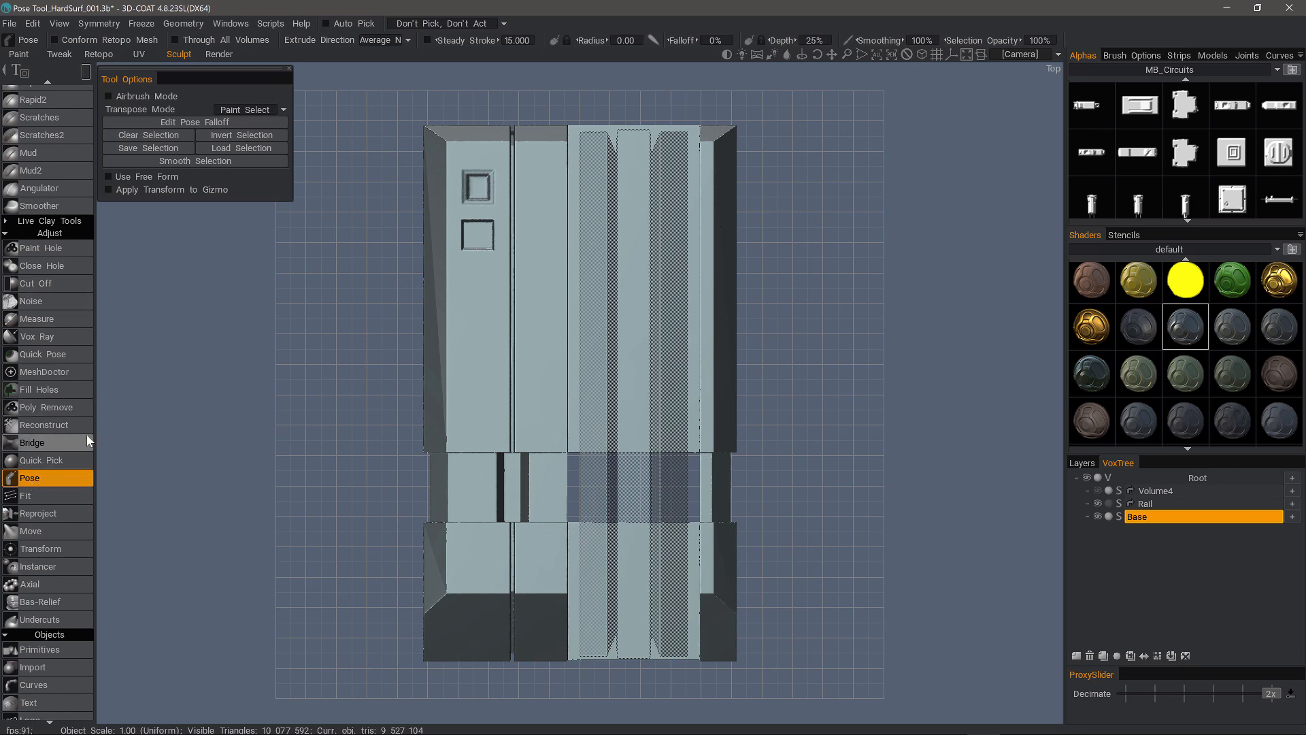
# Step: Reset the pose falloff curve to default, raise its lower control point, lower its upper control point, and accept the curve
pyautogui.click(195, 122)
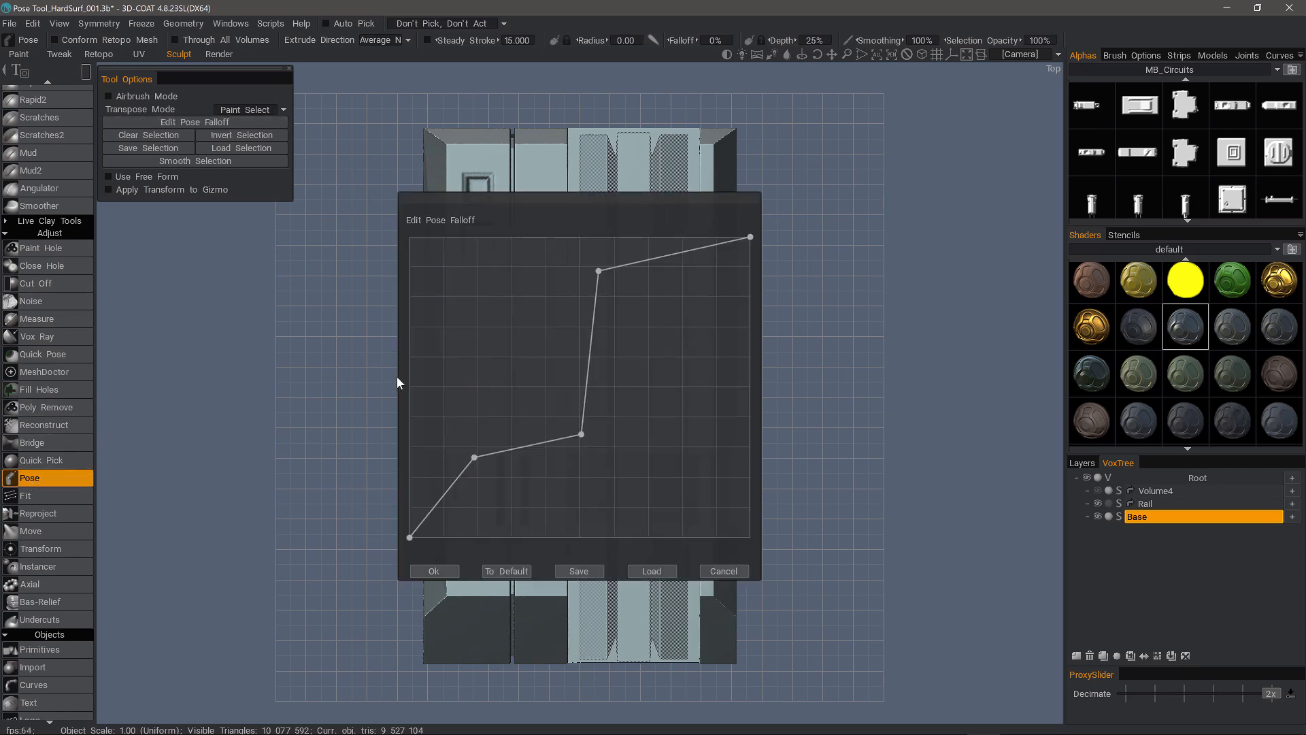
pyautogui.click(506, 571)
pyautogui.moveTo(523, 539); pyautogui.dragTo(495, 500)
pyautogui.moveTo(637, 239); pyautogui.dragTo(648, 268)
pyautogui.click(422, 571)
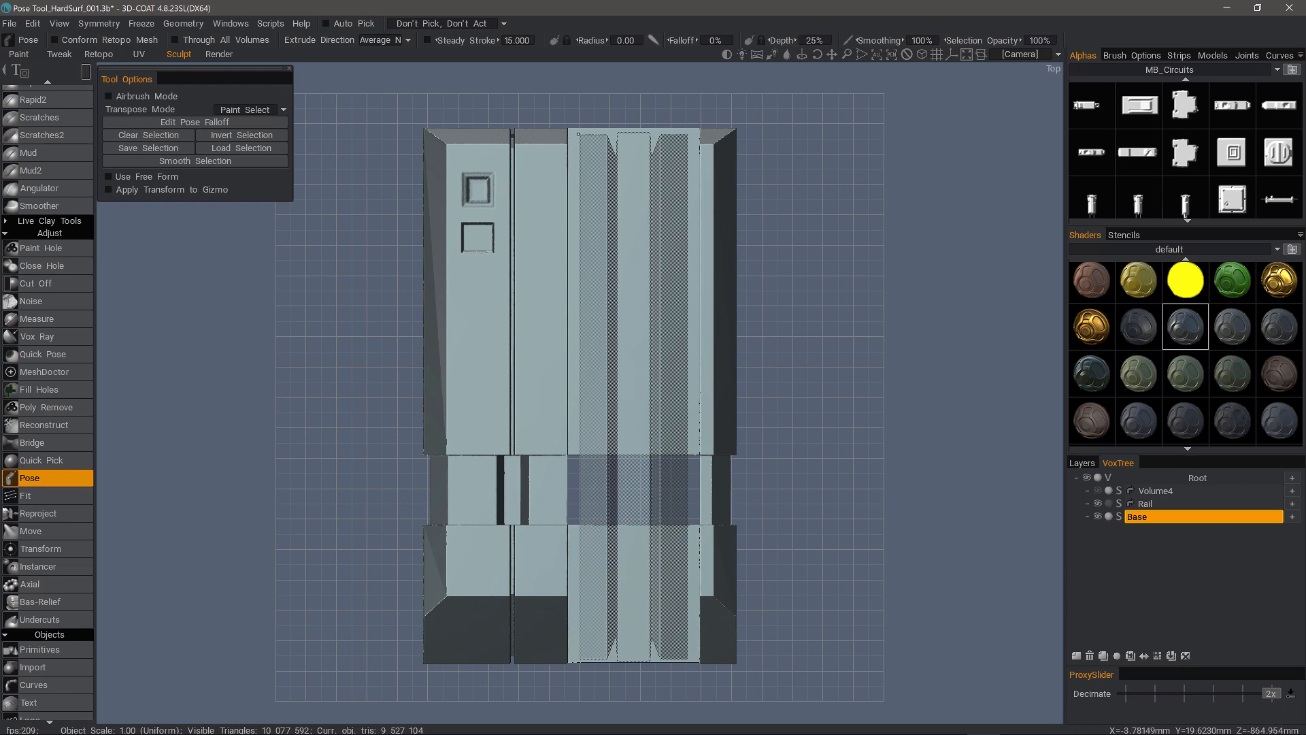
# Step: Select a long rectangular strip of Base beneath the ghosted Rail and align the gizmo to the main axis
pyautogui.moveTo(621, 232); pyautogui.dragTo(687, 658)
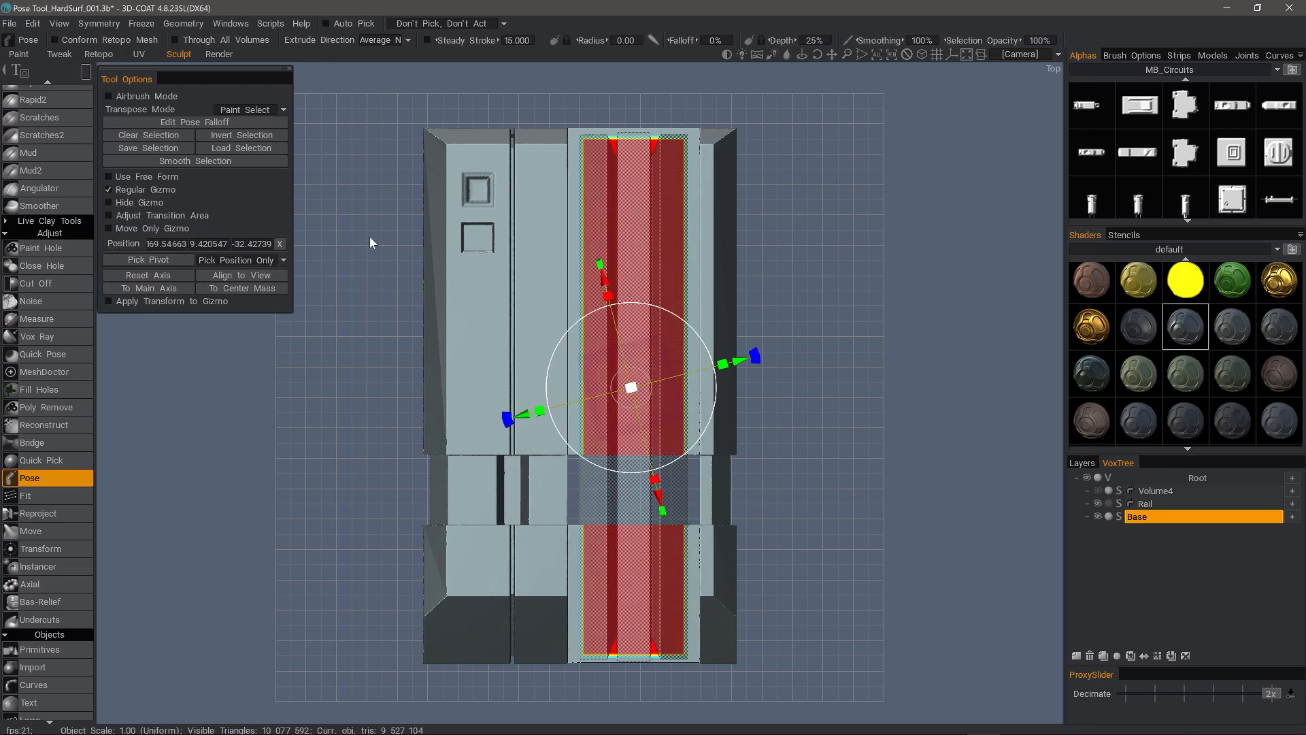
pyautogui.click(144, 288)
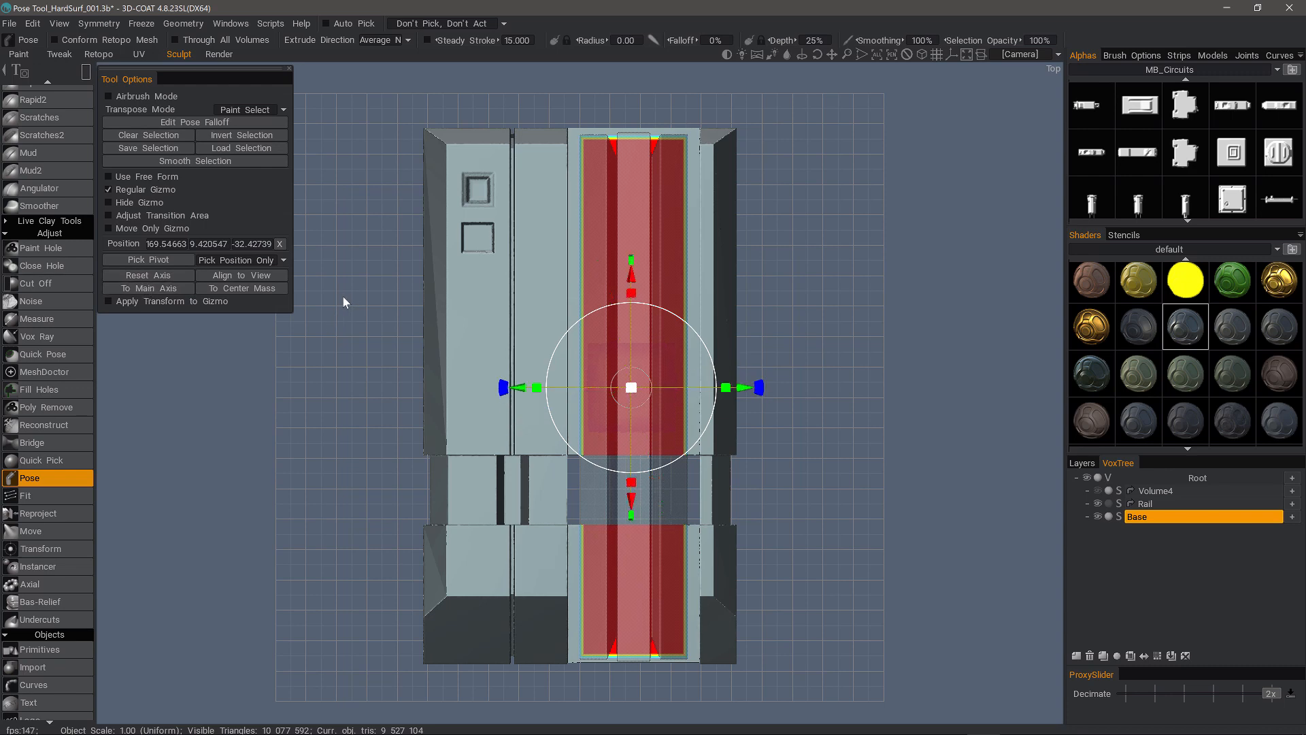
# Step: Lower the selected strip vertically to a gizmo height of about -33.64
pyautogui.press('KP_2')
pyautogui.moveTo(705, 115); pyautogui.dragTo(688, 179)
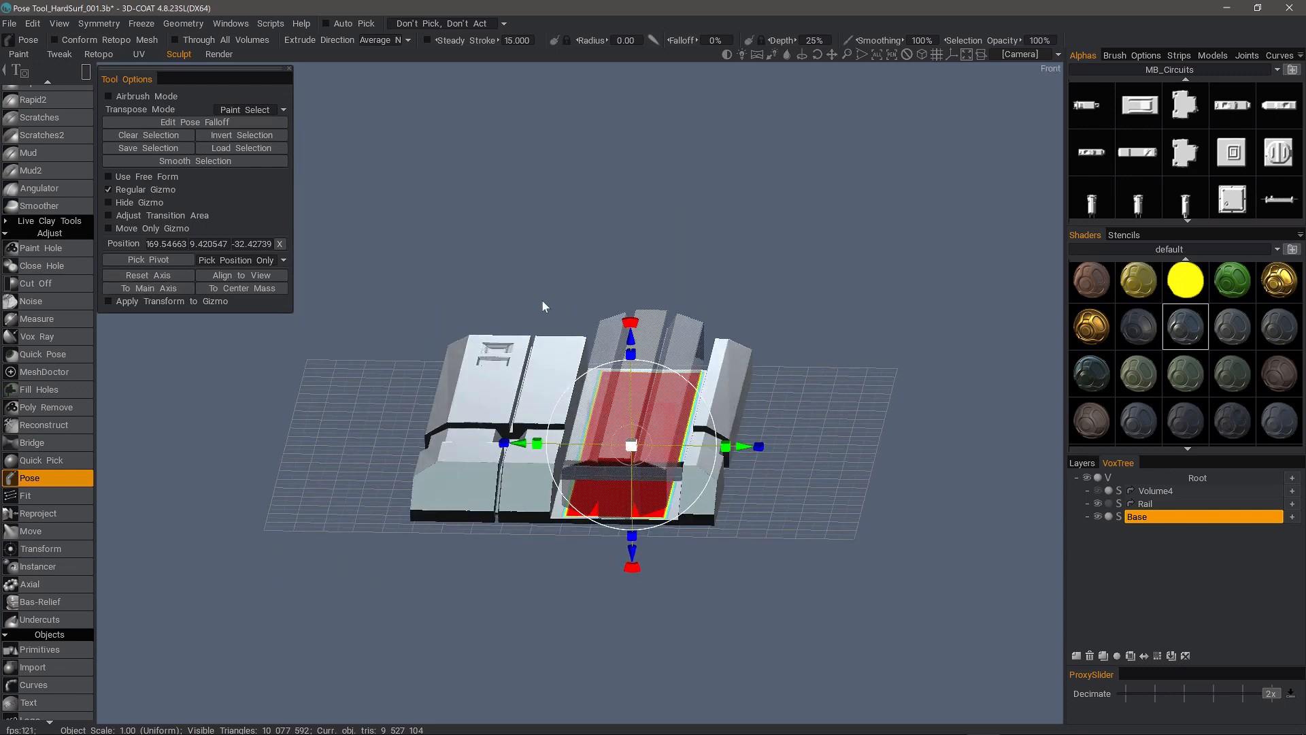
pyautogui.press('KP_5')
pyautogui.keyDown('alt'); pyautogui.moveTo(615, 352); pyautogui.dragTo(632, 373); pyautogui.keyUp('alt')
pyautogui.keyDown('alt'); pyautogui.moveTo(631, 374); pyautogui.dragTo(517, 483); pyautogui.keyUp('alt')
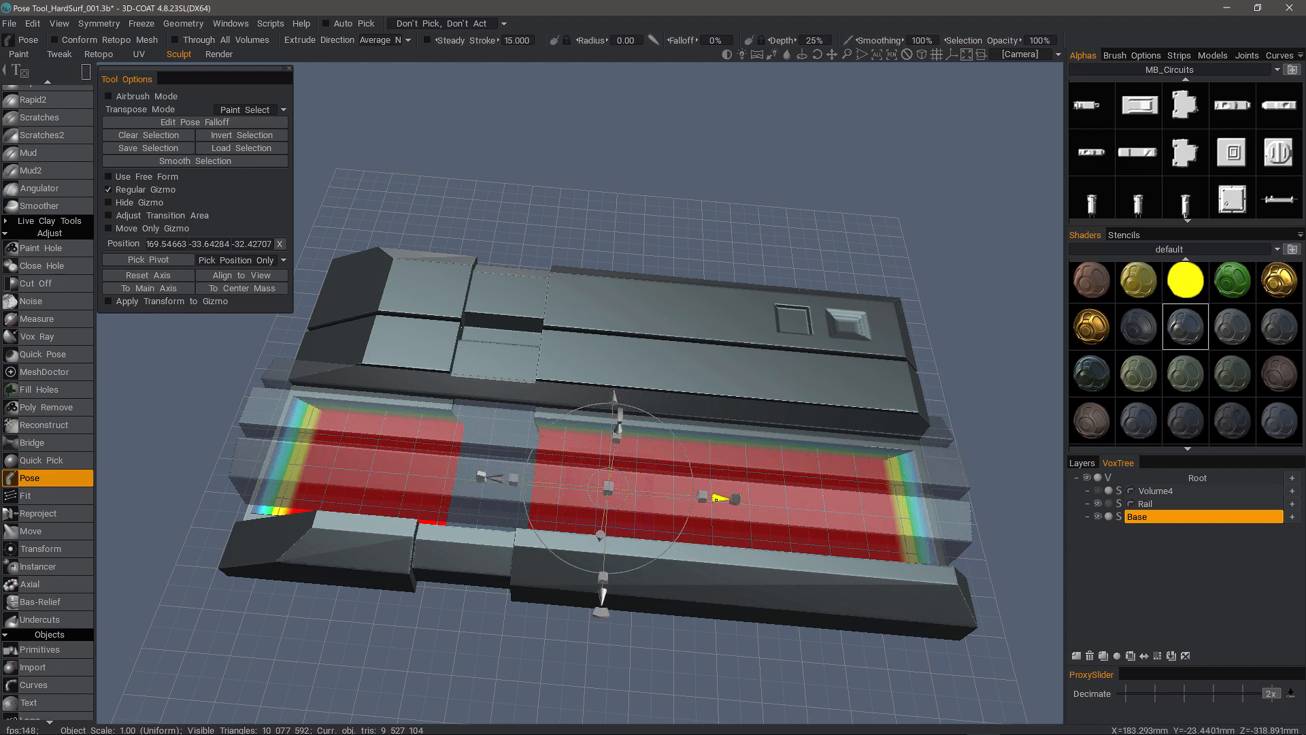
# Step: Slide the selected strip along Base's length to a gizmo Z position of 13.895045 and examine the sloped end walls
pyautogui.moveTo(716, 498); pyautogui.dragTo(705, 497)
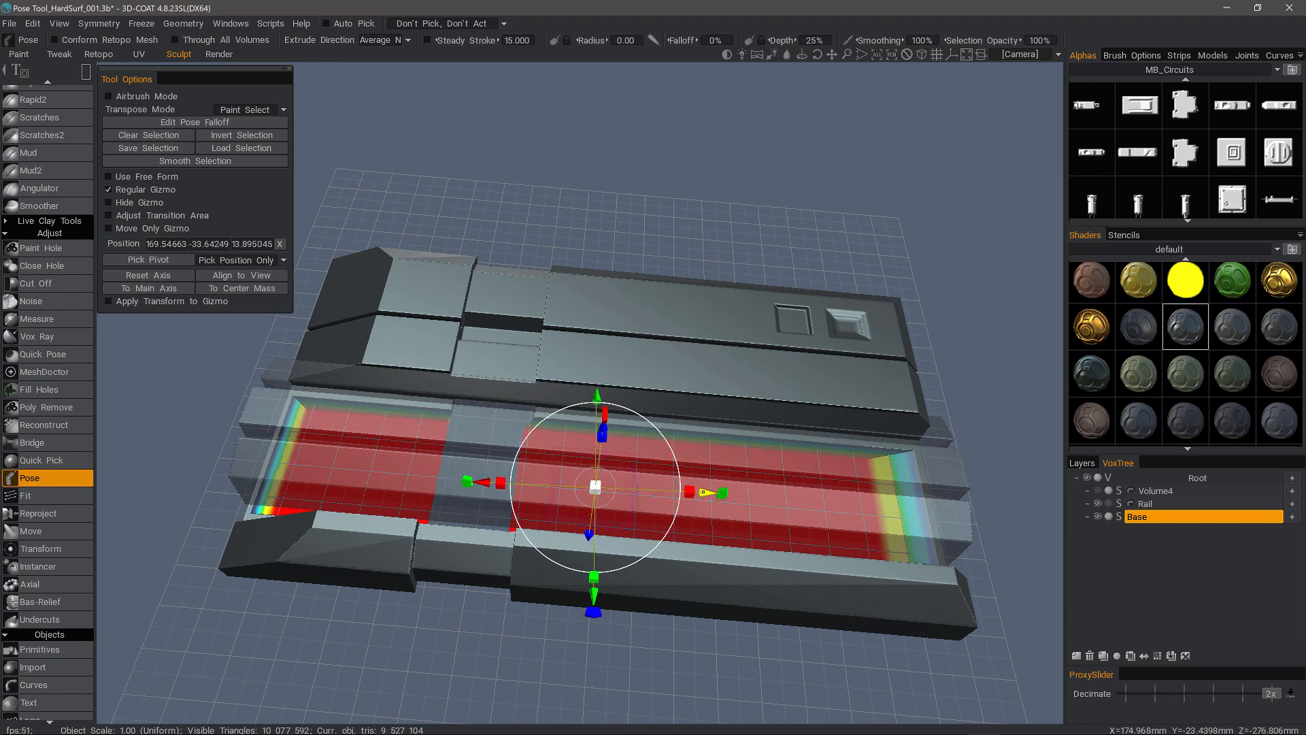
pyautogui.keyDown('alt'); pyautogui.moveTo(476, 480); pyautogui.dragTo(759, 458); pyautogui.keyUp('alt')
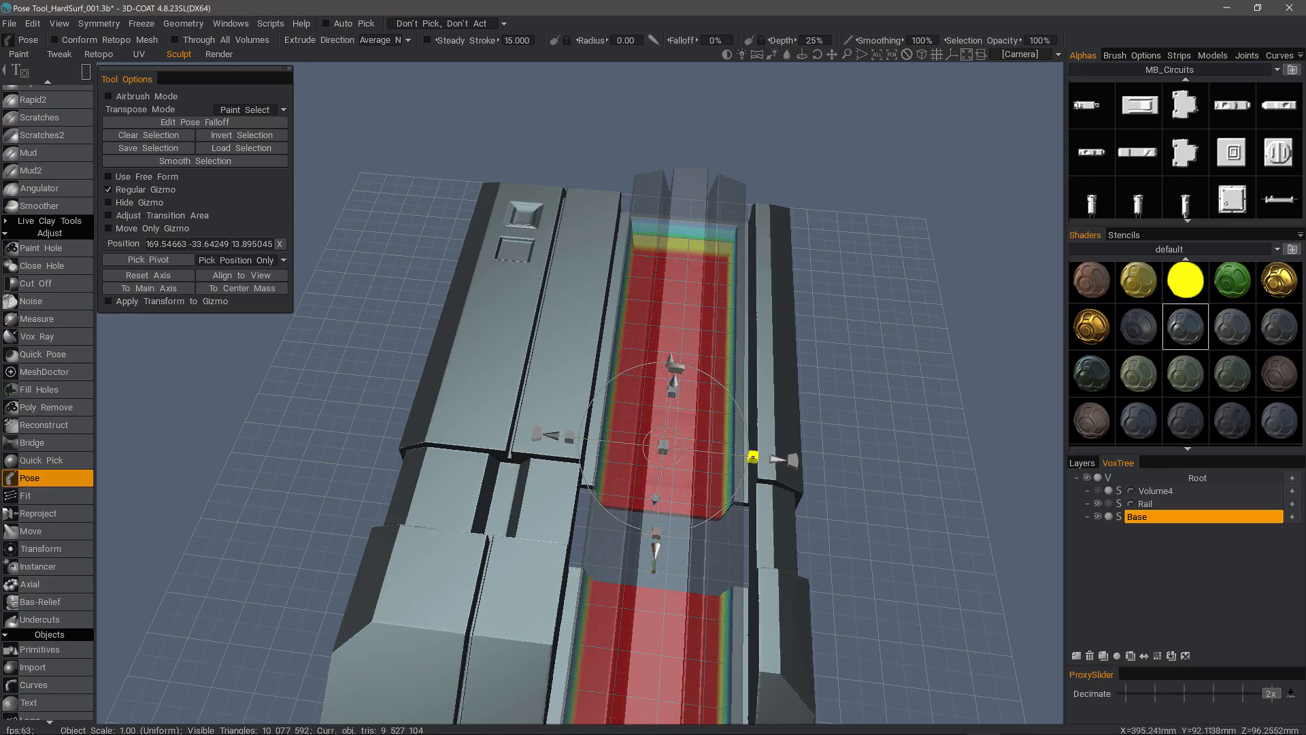
pyautogui.keyDown('alt'); pyautogui.moveTo(752, 456); pyautogui.dragTo(451, 184); pyautogui.keyUp('alt')
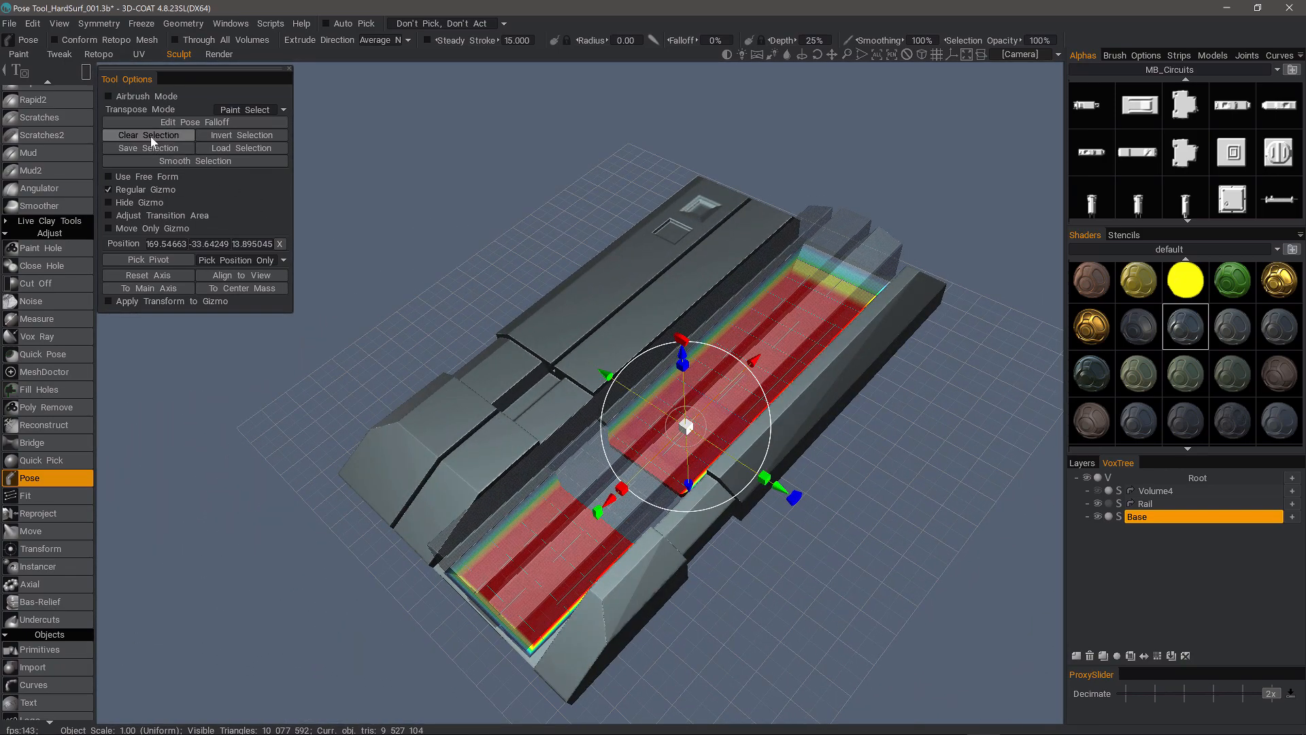
# Step: Clear the strip selection and turn off ghosting for the Rail volume
pyautogui.click(150, 136)
pyautogui.keyDown('alt'); pyautogui.moveTo(368, 273); pyautogui.dragTo(545, 415); pyautogui.keyUp('alt')
pyautogui.click(1108, 504)
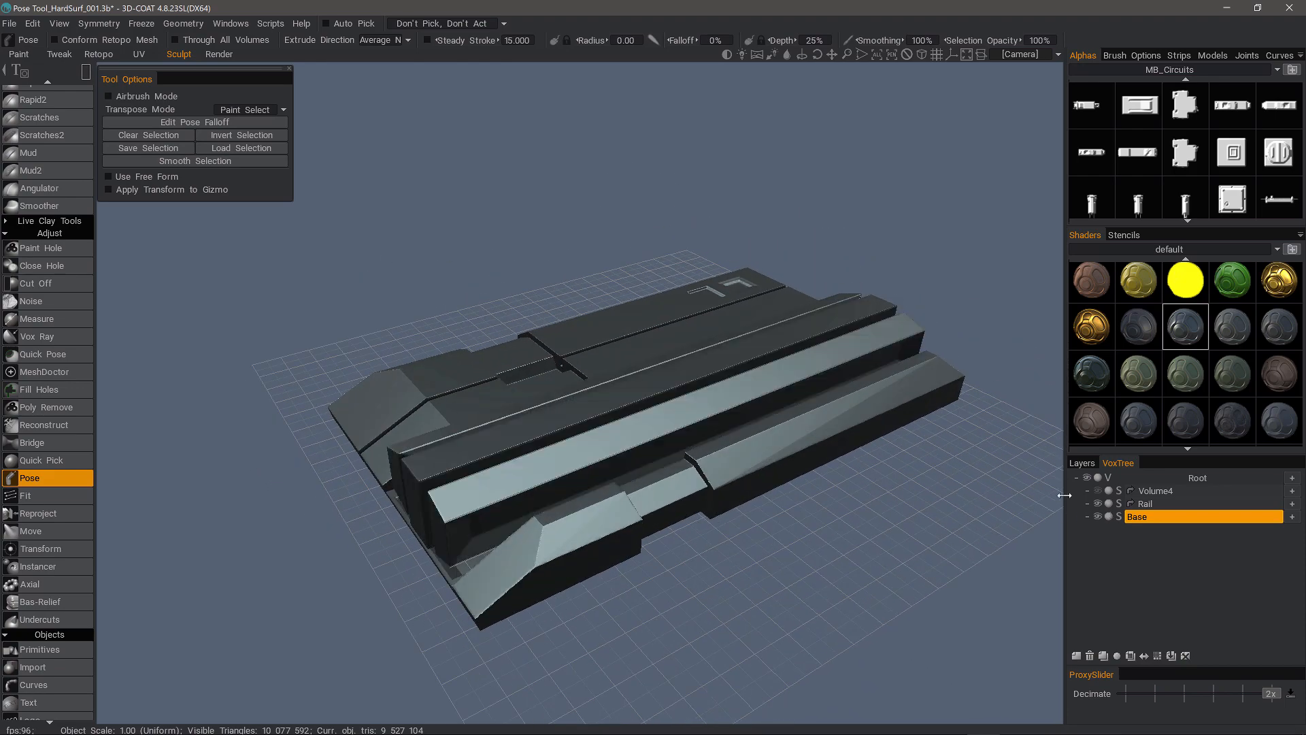
# Step: Make Rail the active volume and view the model from its front corner
pyautogui.keyDown('alt'); pyautogui.moveTo(714, 537); pyautogui.dragTo(905, 527); pyautogui.keyUp('alt')
pyautogui.click(1153, 502)
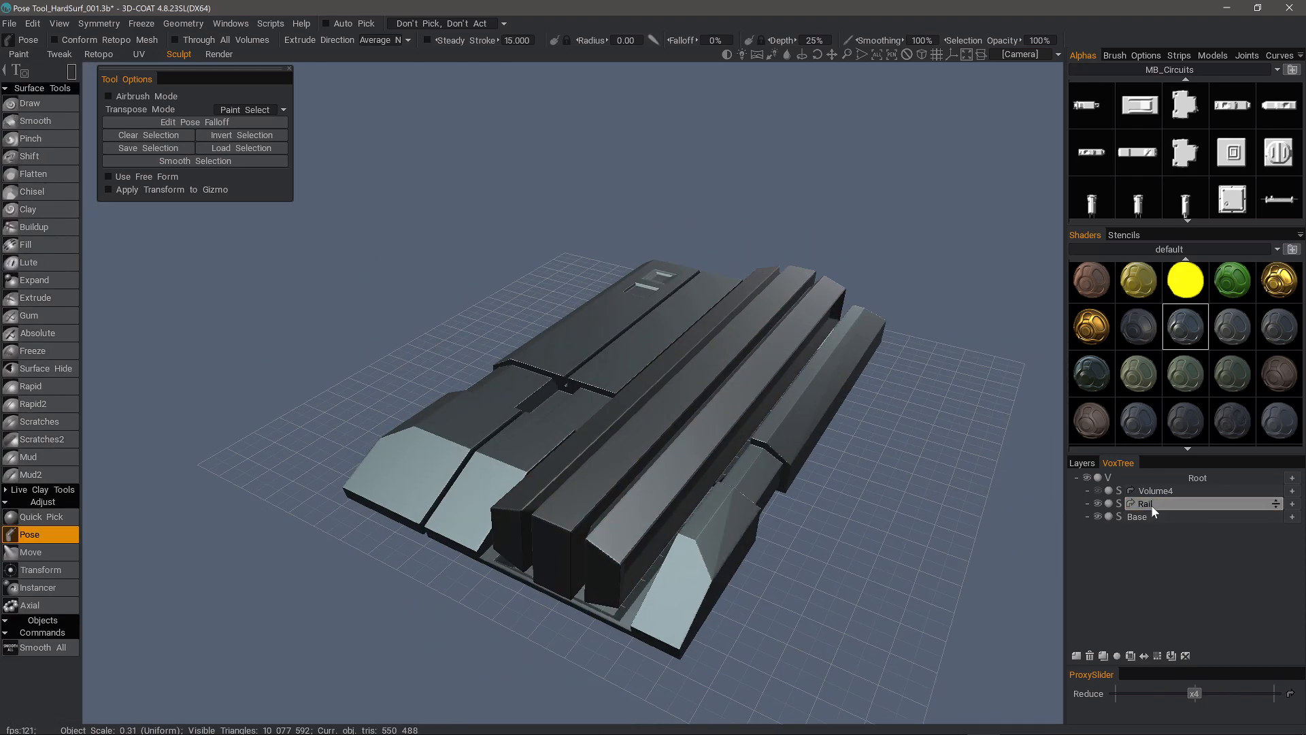
pyautogui.keyDown('alt'); pyautogui.moveTo(388, 368); pyautogui.dragTo(511, 407); pyautogui.keyUp('alt')
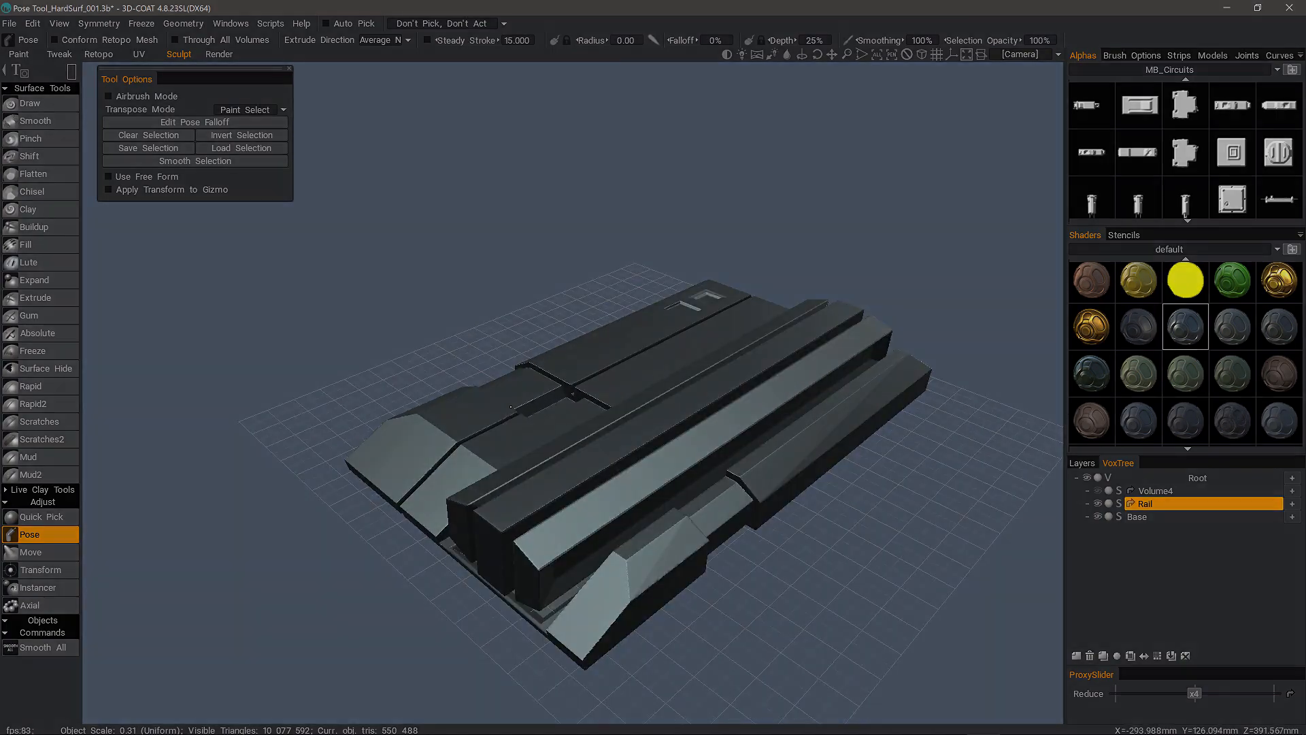